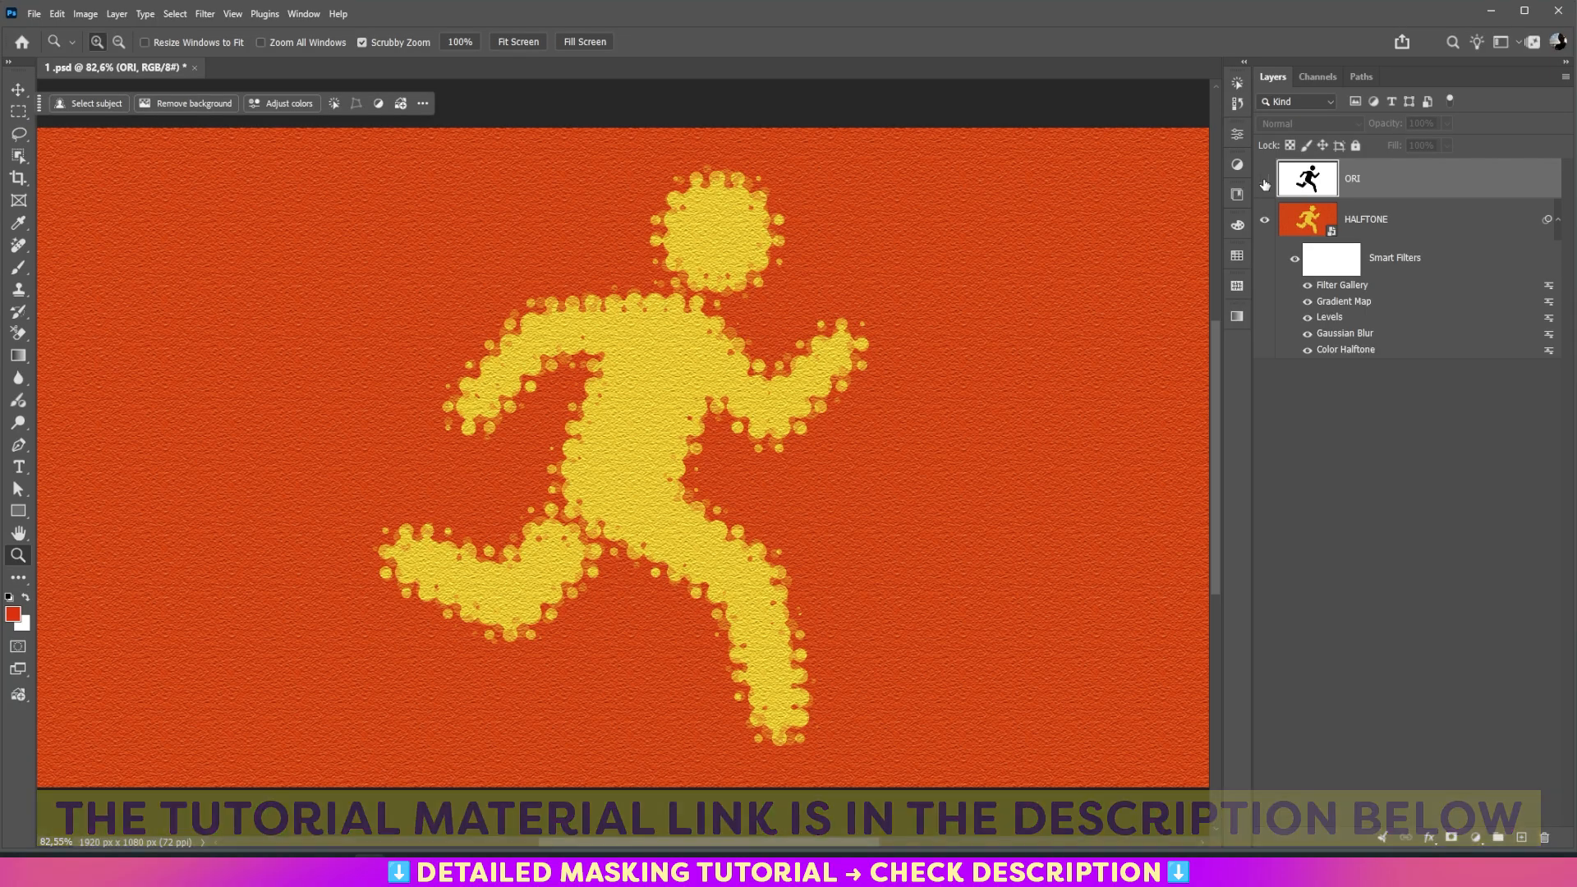
Close the 1 .psd document with its changes saved and open the running-figure image 1 .jpg, fitted to the screen.
{"action": "left_click", "coordinate": [196, 68]}
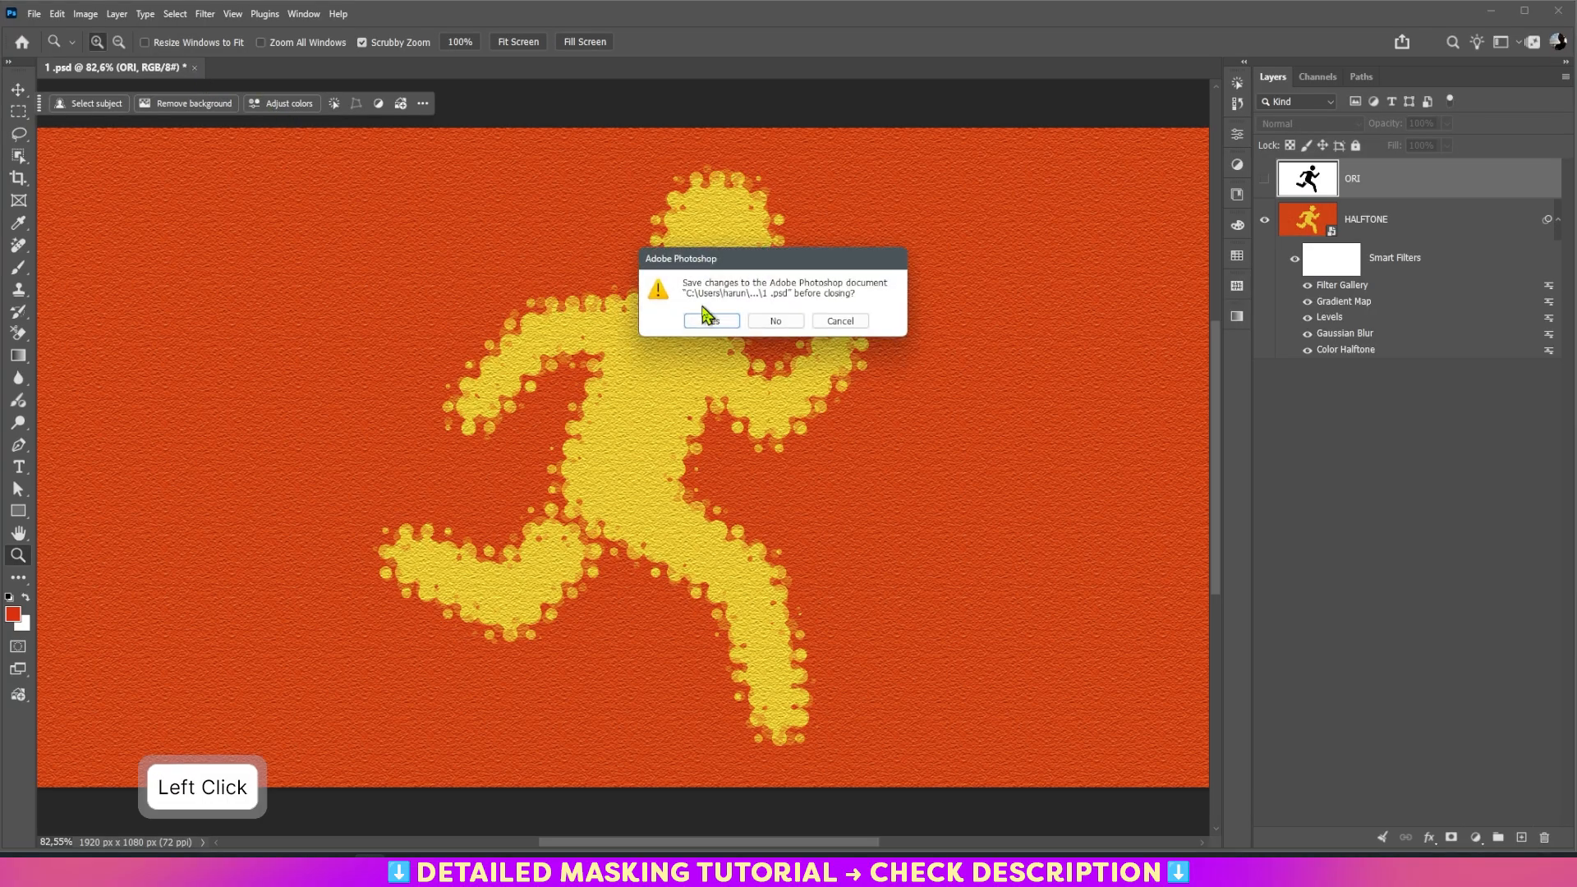
{"action": "left_click", "coordinate": [704, 327]}
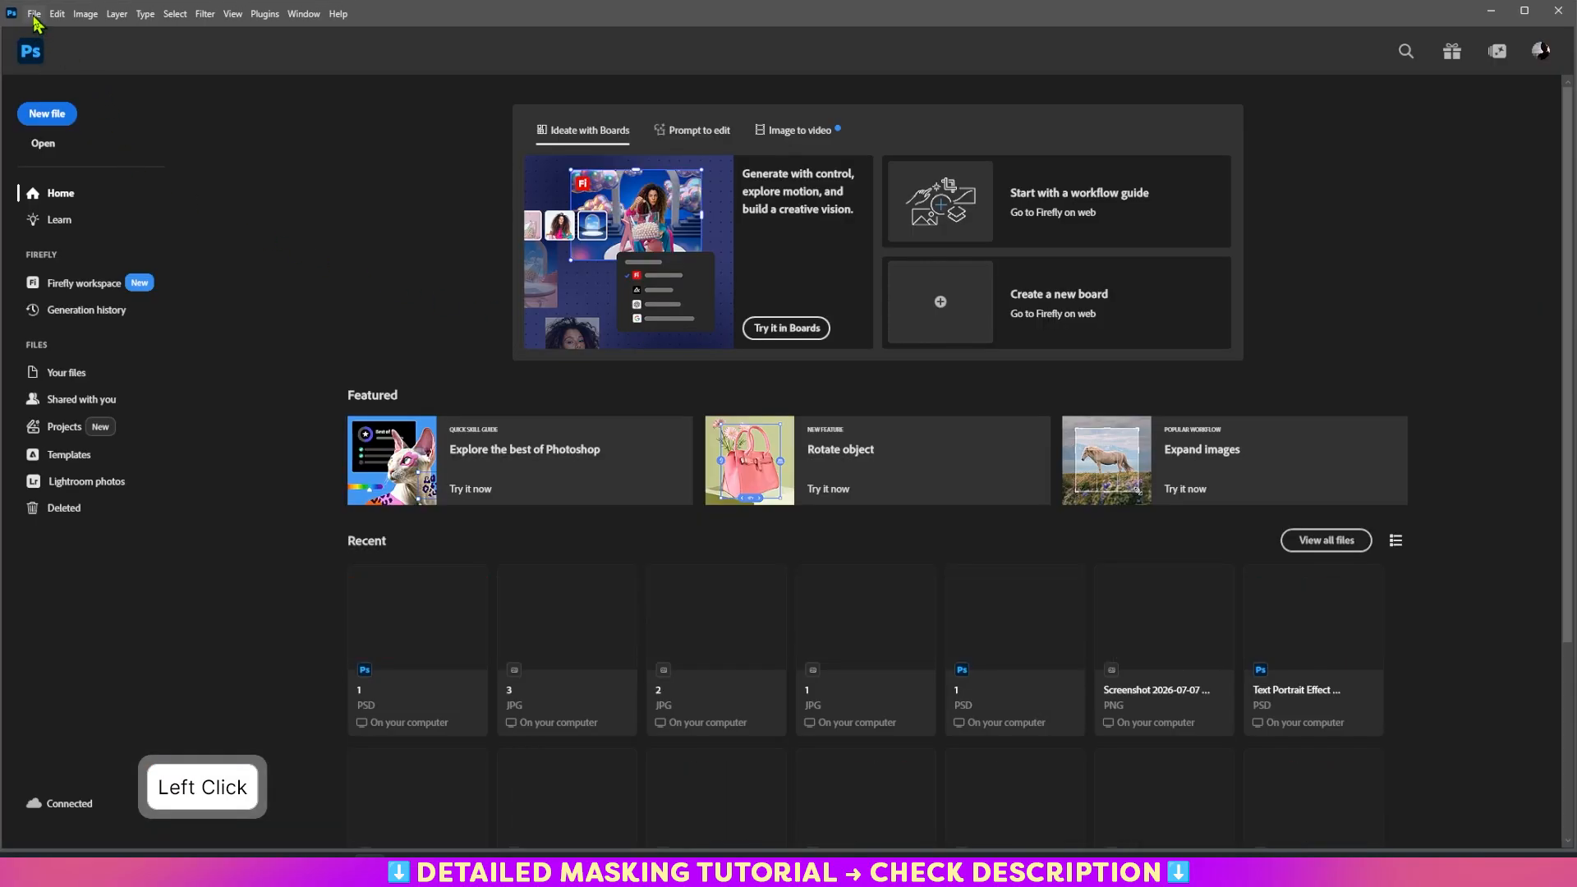
{"action": "left_click", "coordinate": [33, 14]}
{"action": "left_click", "coordinate": [50, 51]}
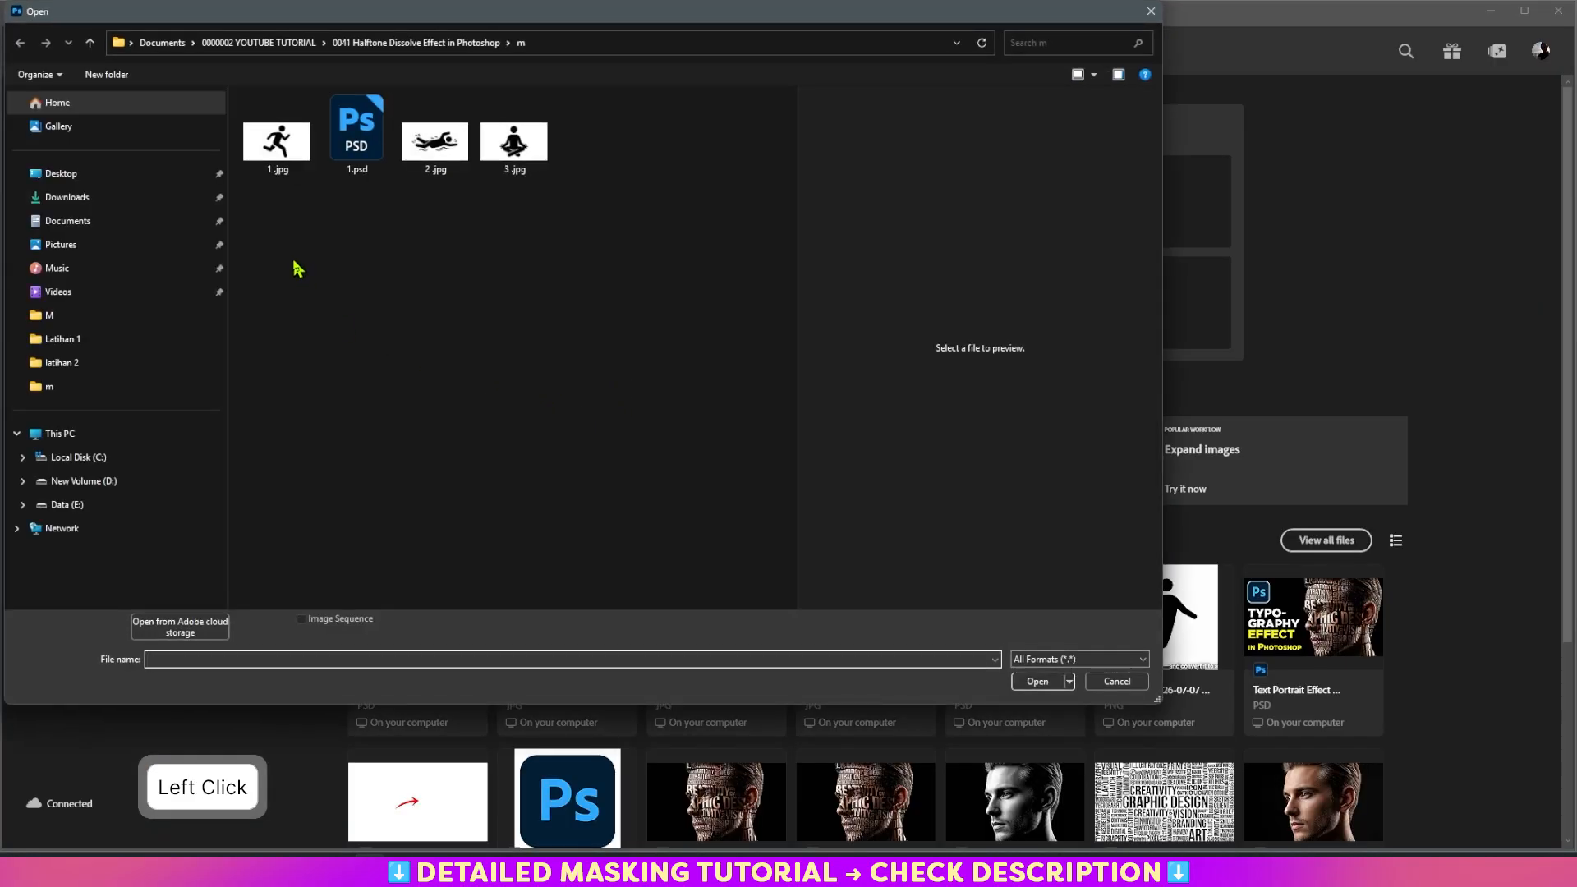
{"action": "left_click", "coordinate": [276, 138]}
{"action": "left_click", "coordinate": [1036, 681]}
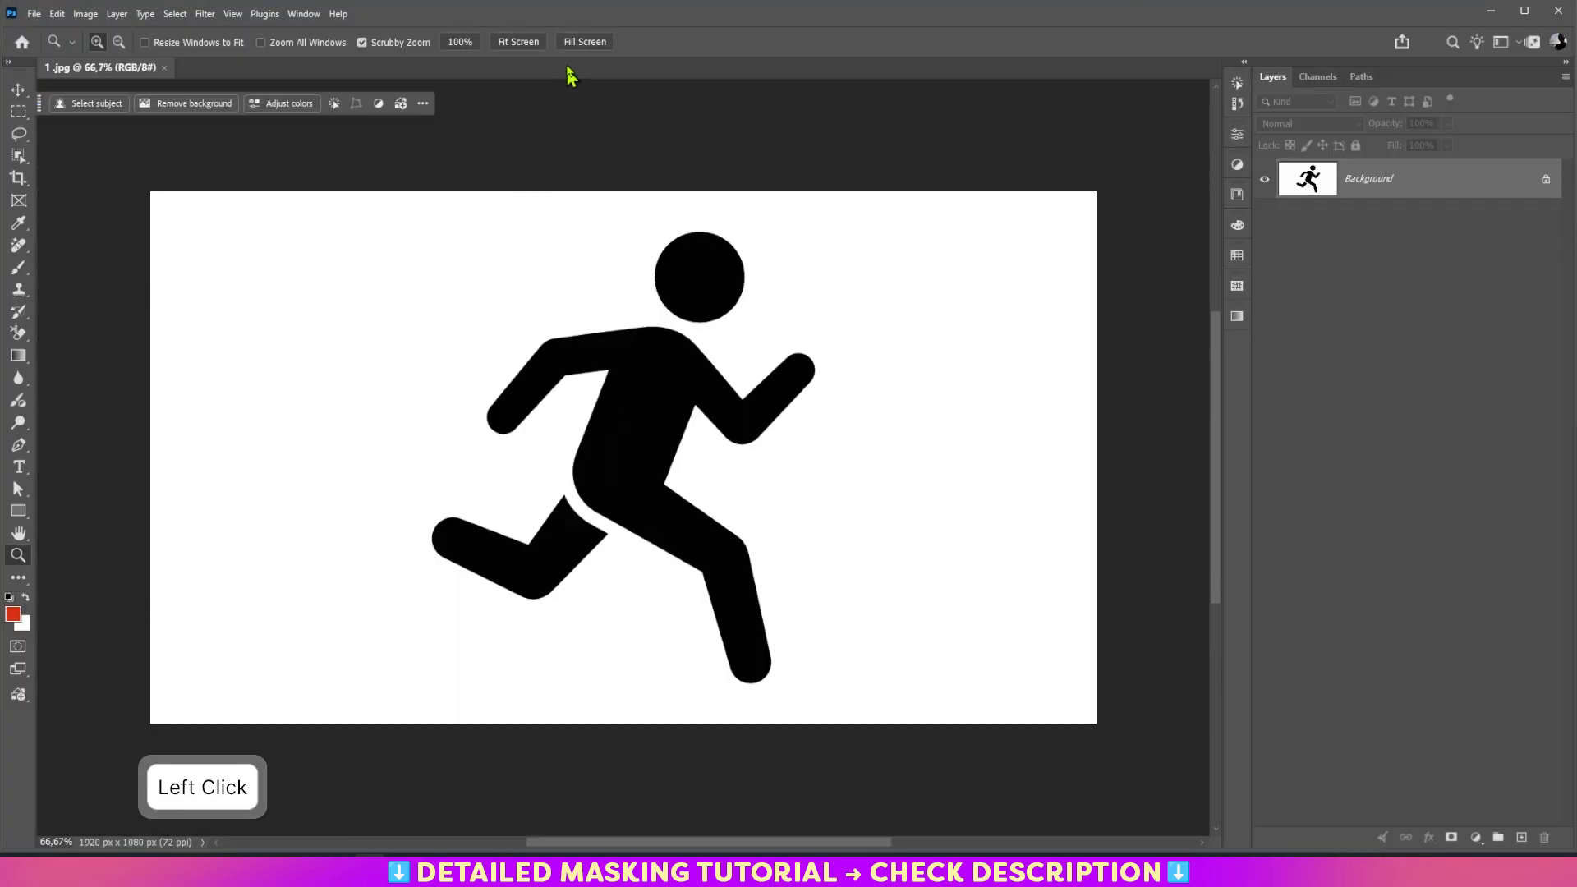
{"action": "left_click", "coordinate": [518, 42]}
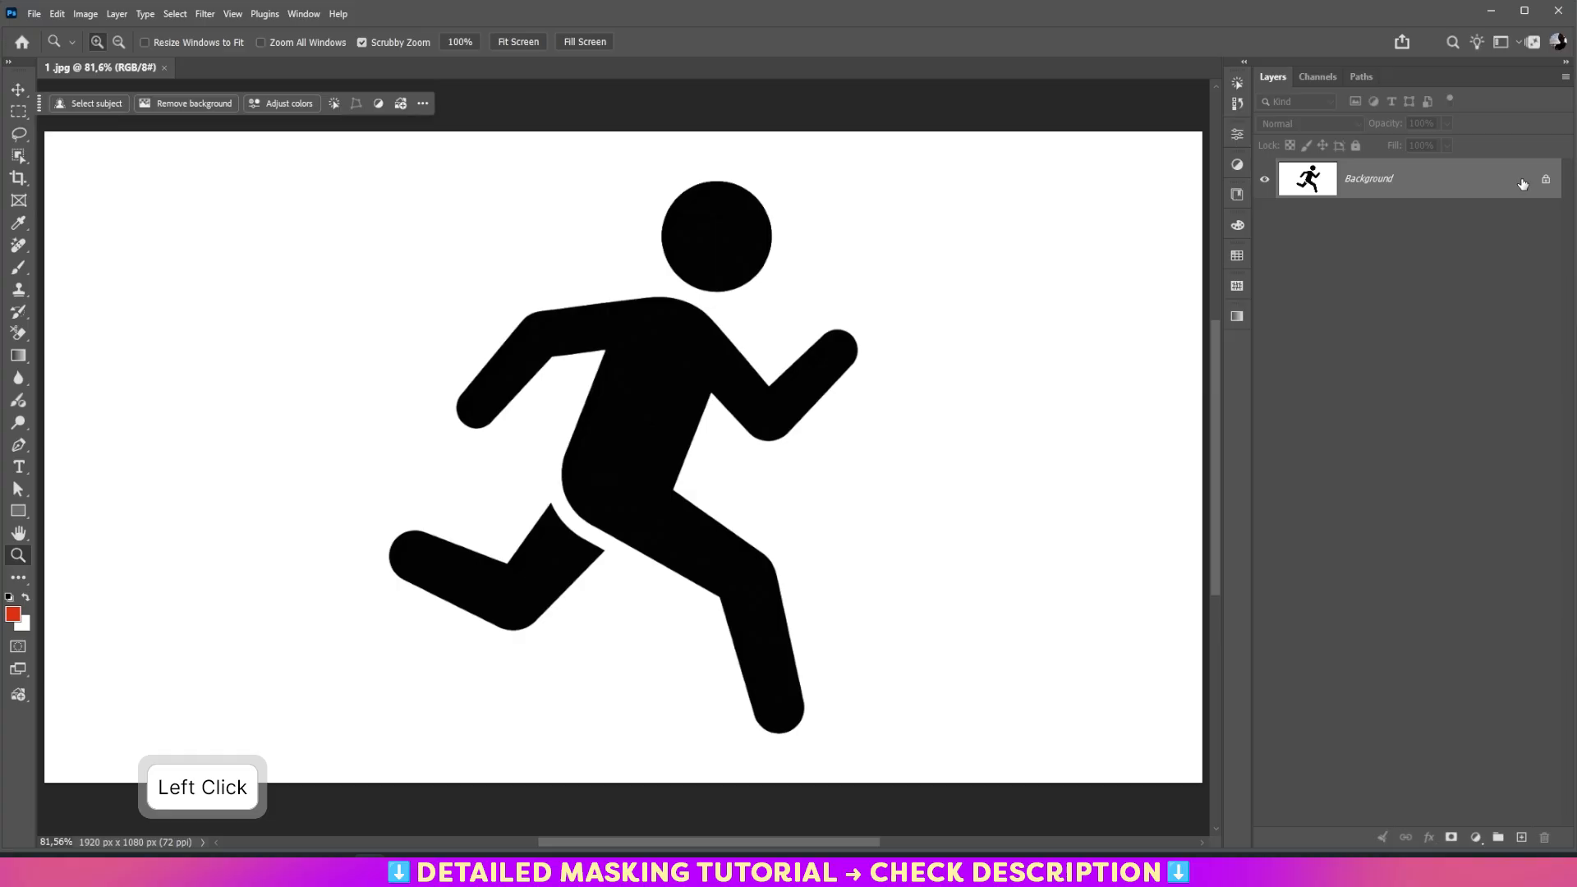
Turn the Background into a regular layer named img and convert it to a smart object.
{"action": "double_click", "coordinate": [1377, 181]}
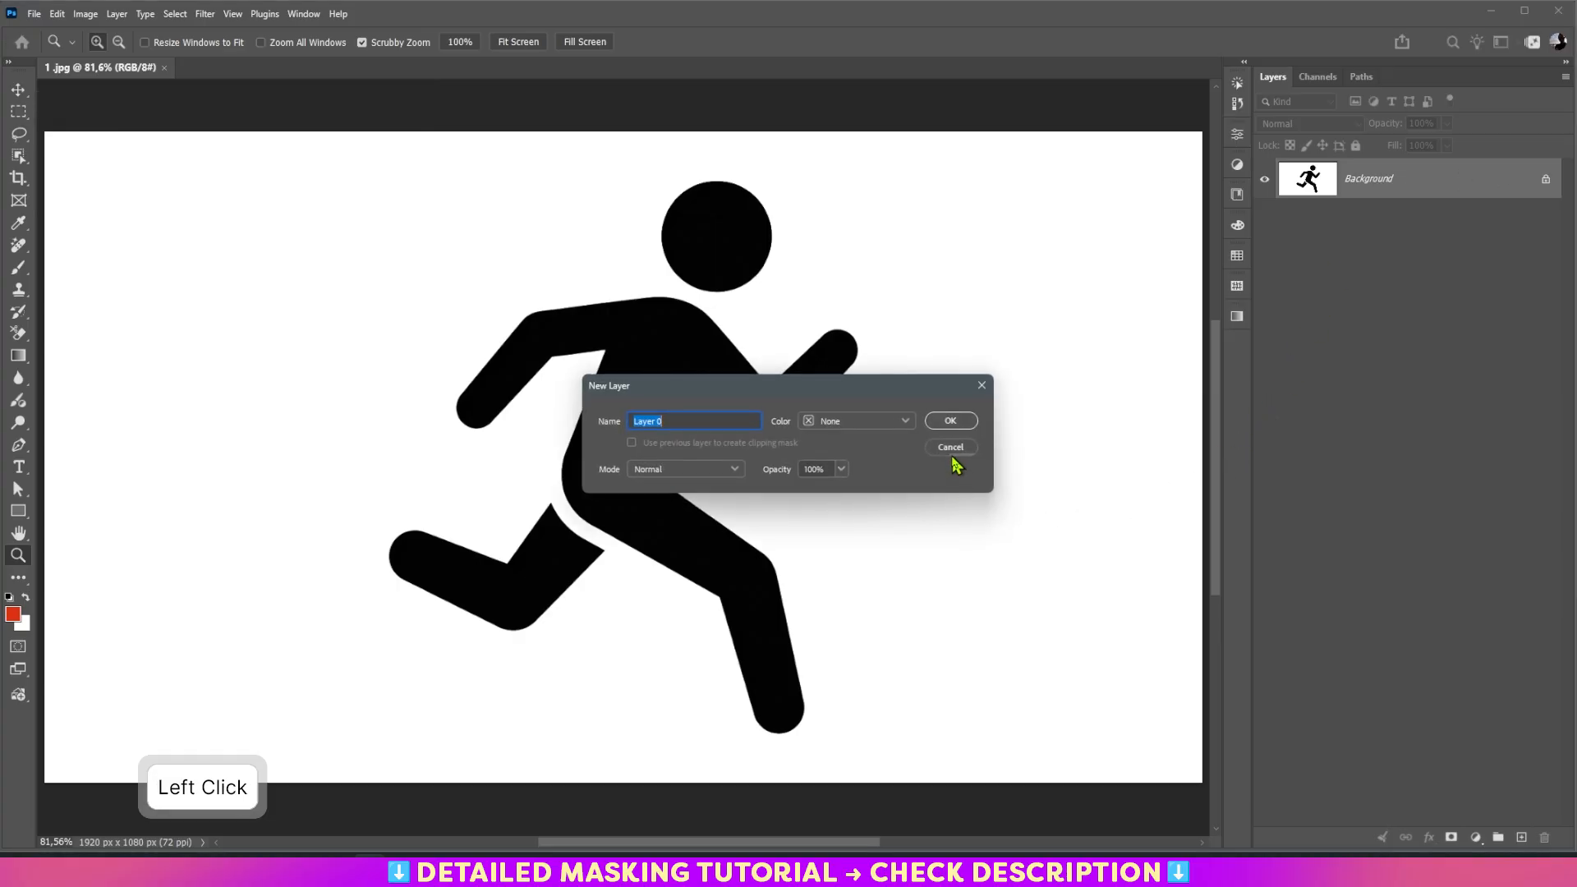
{"action": "type", "text": "img"}
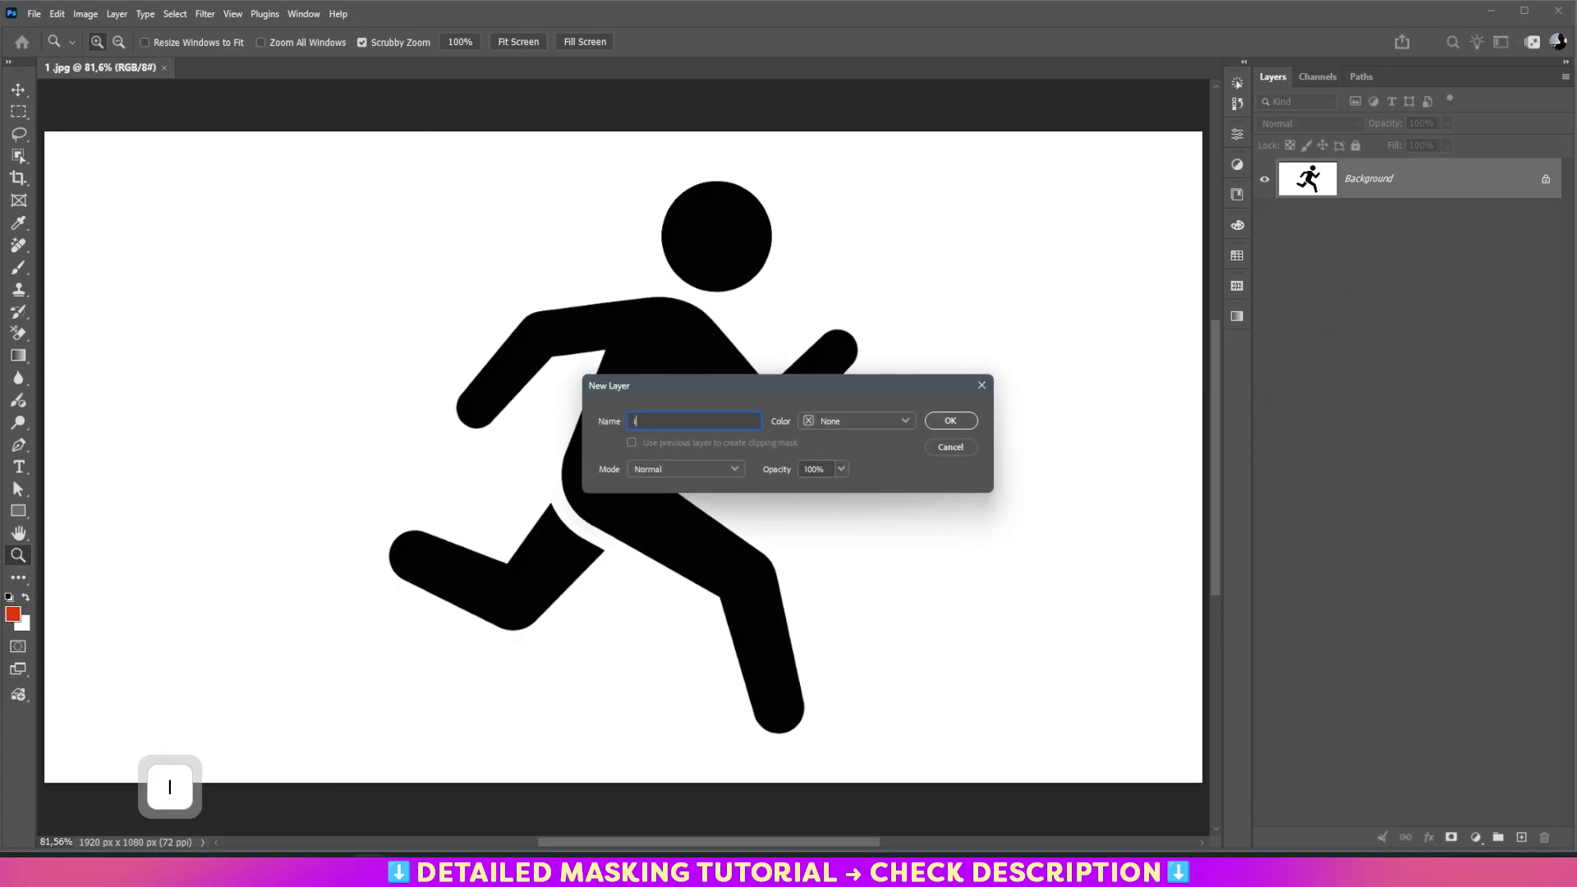
{"action": "left_click", "coordinate": [953, 422]}
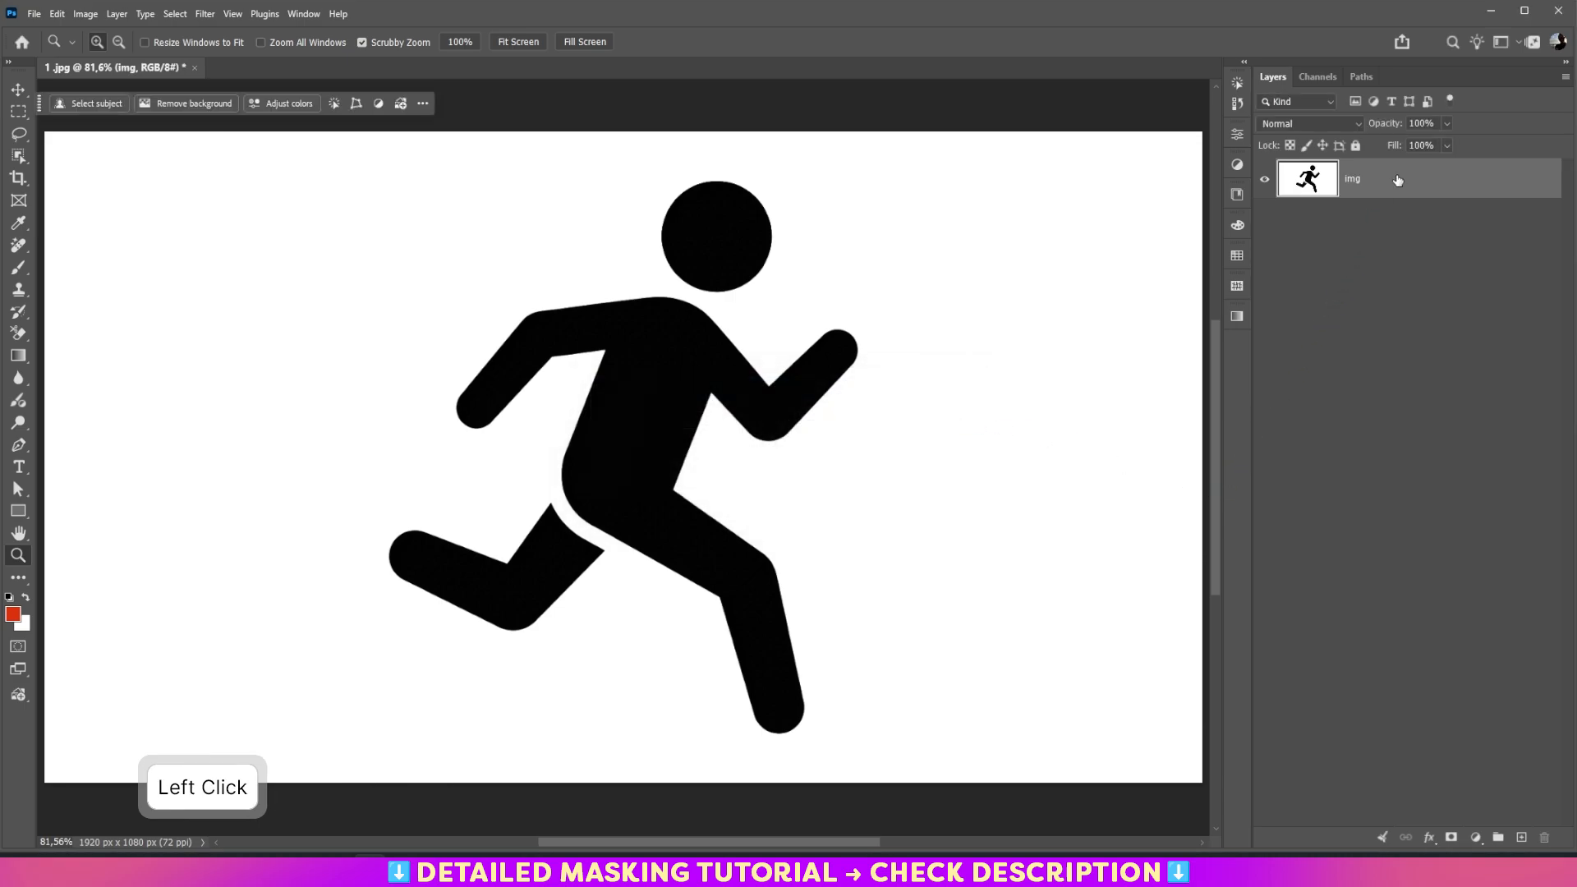
{"action": "right_click", "coordinate": [1397, 180]}
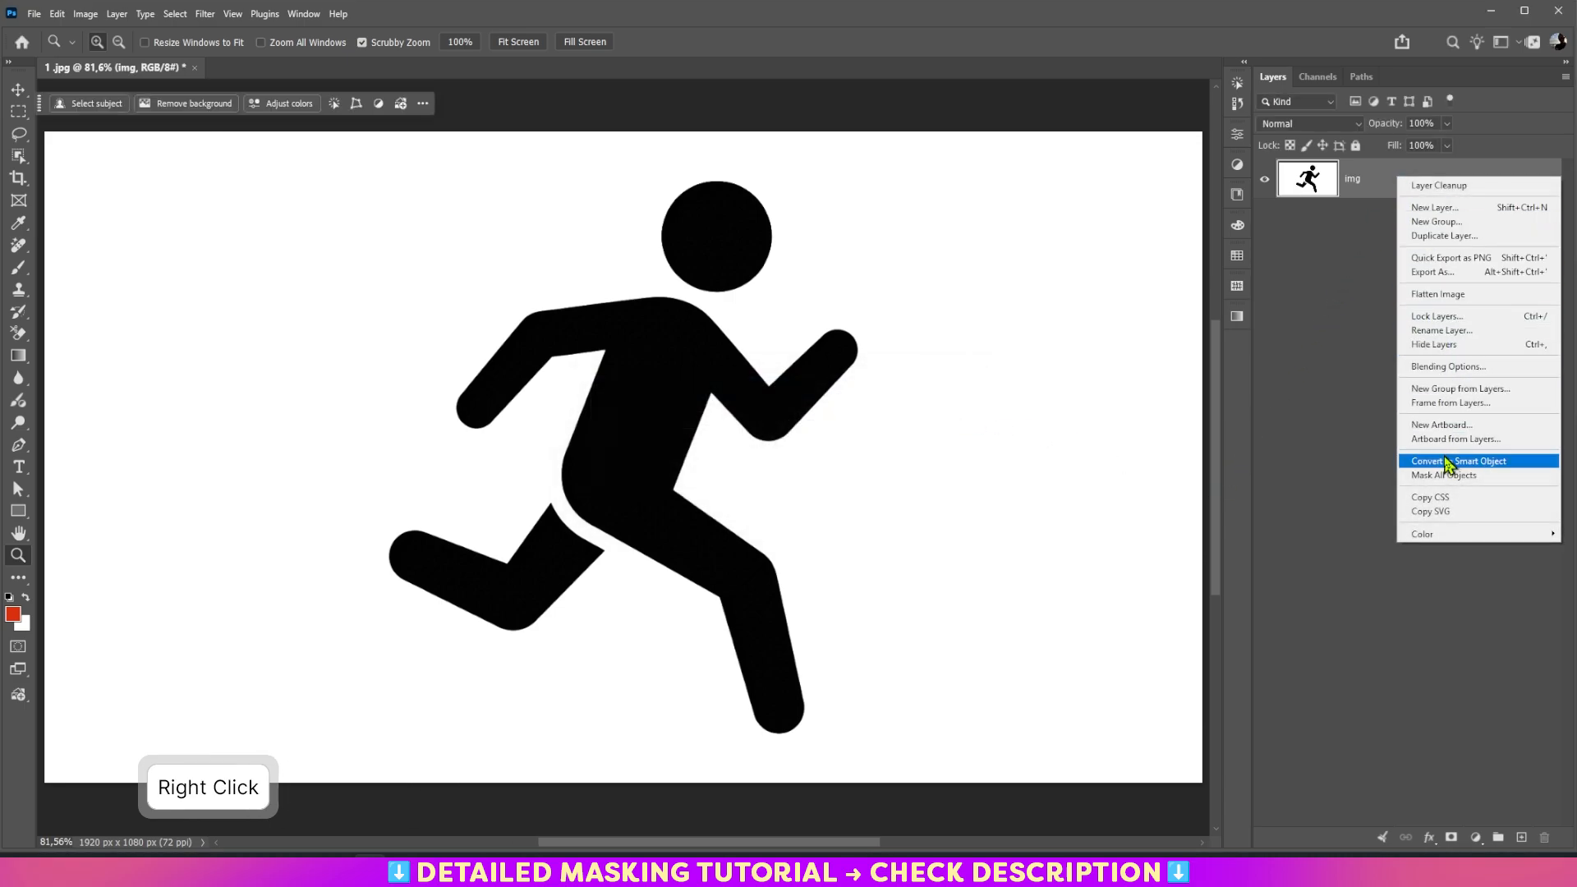
{"action": "left_click", "coordinate": [1447, 465]}
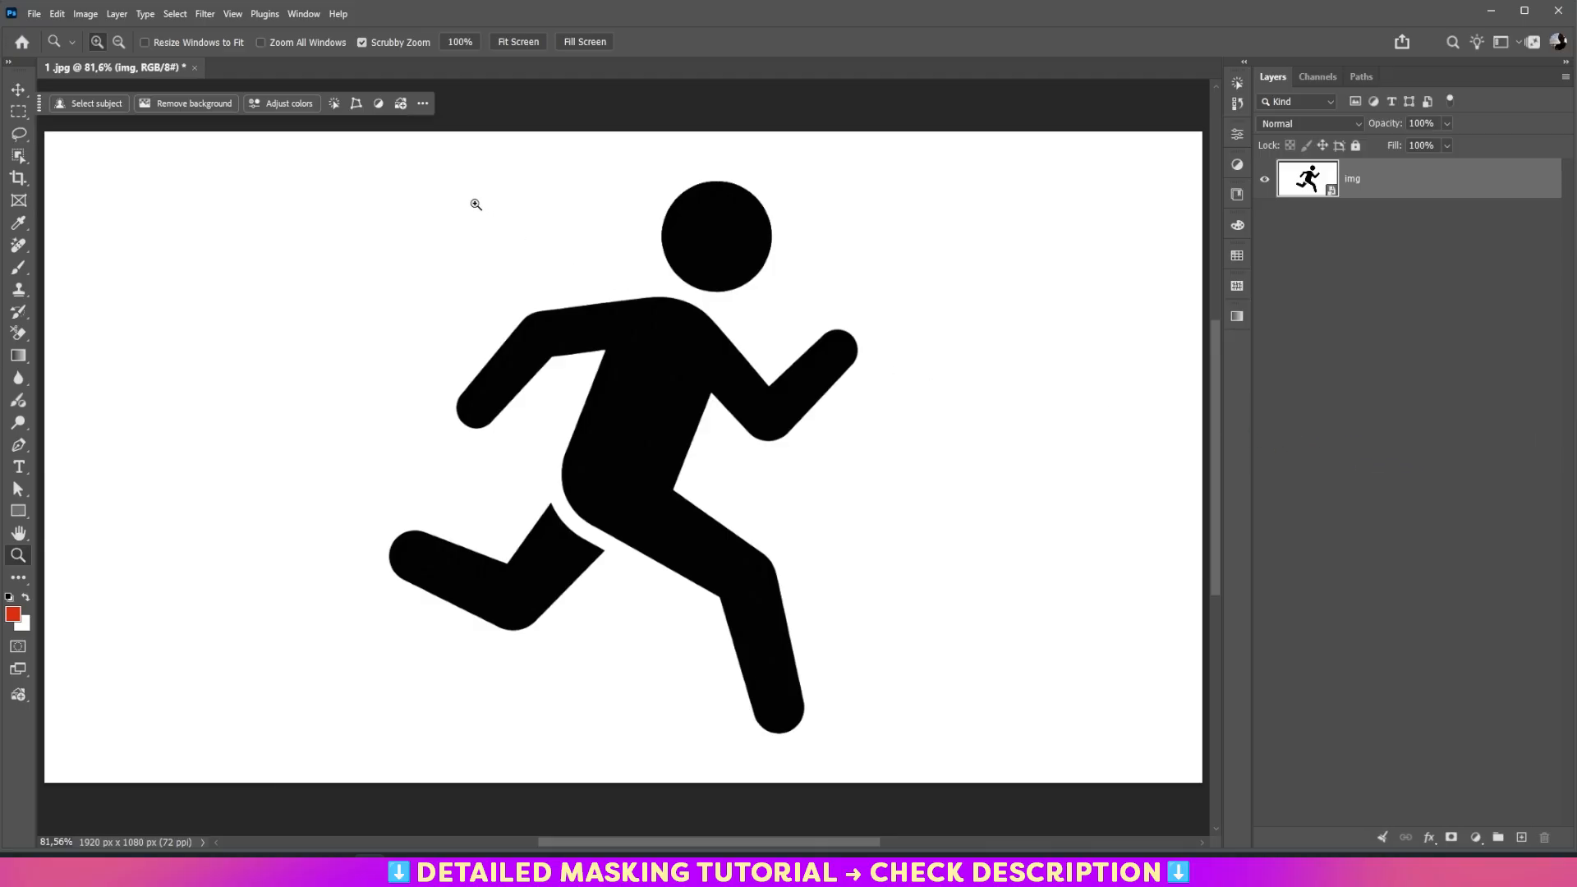
Apply a Color Halftone filter to the img layer with a 24-pixel maximum radius and all four channel angles at 0.
{"action": "left_click", "coordinate": [206, 14]}
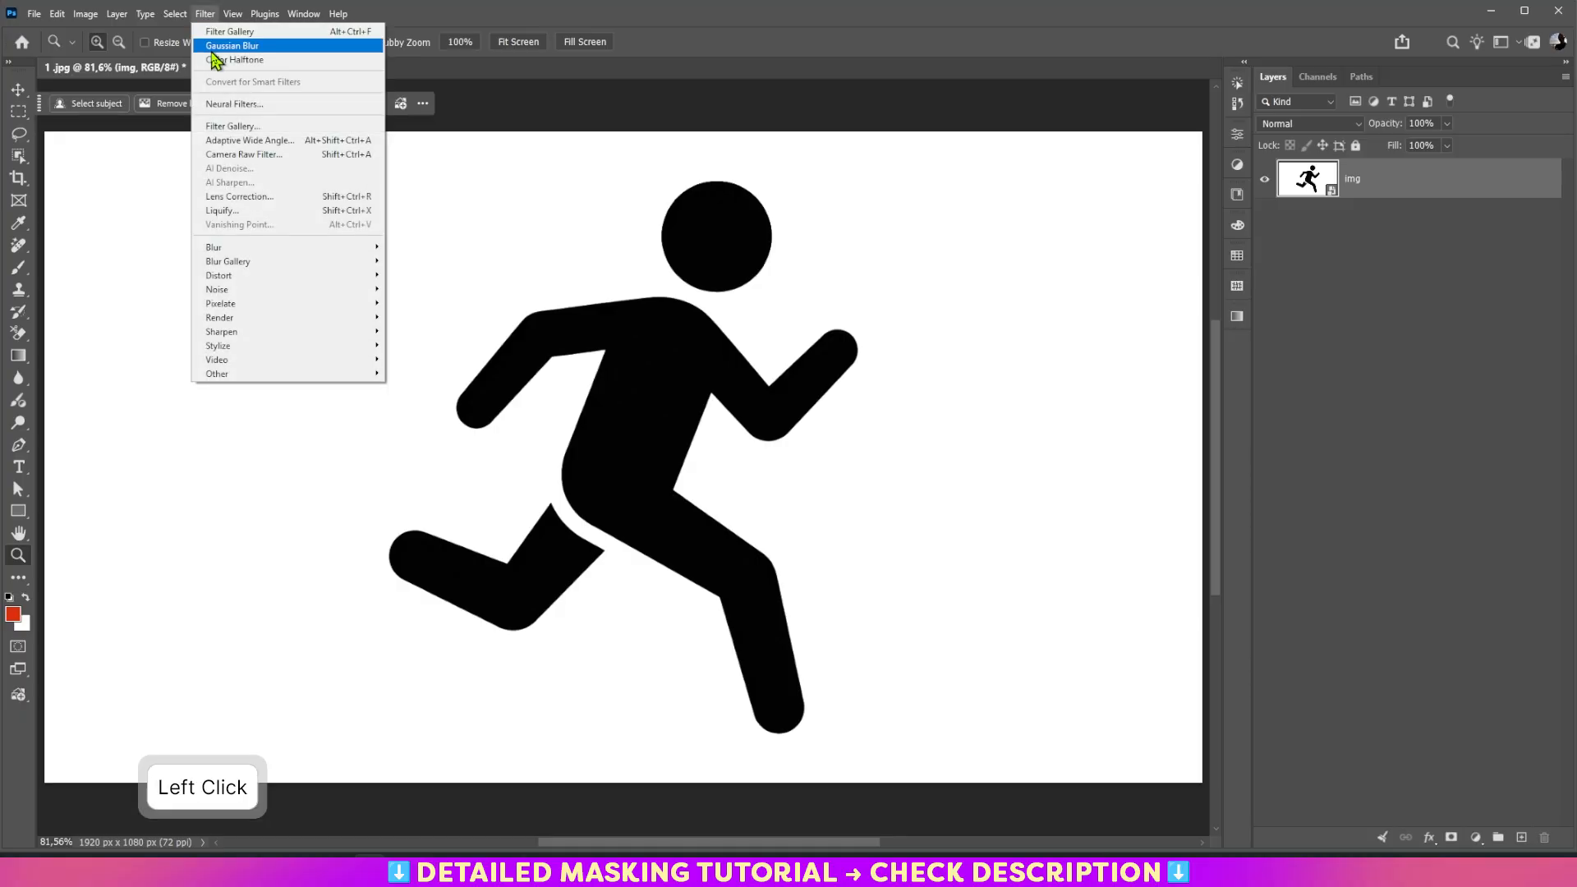
{"action": "mouse_move", "coordinate": [274, 307]}
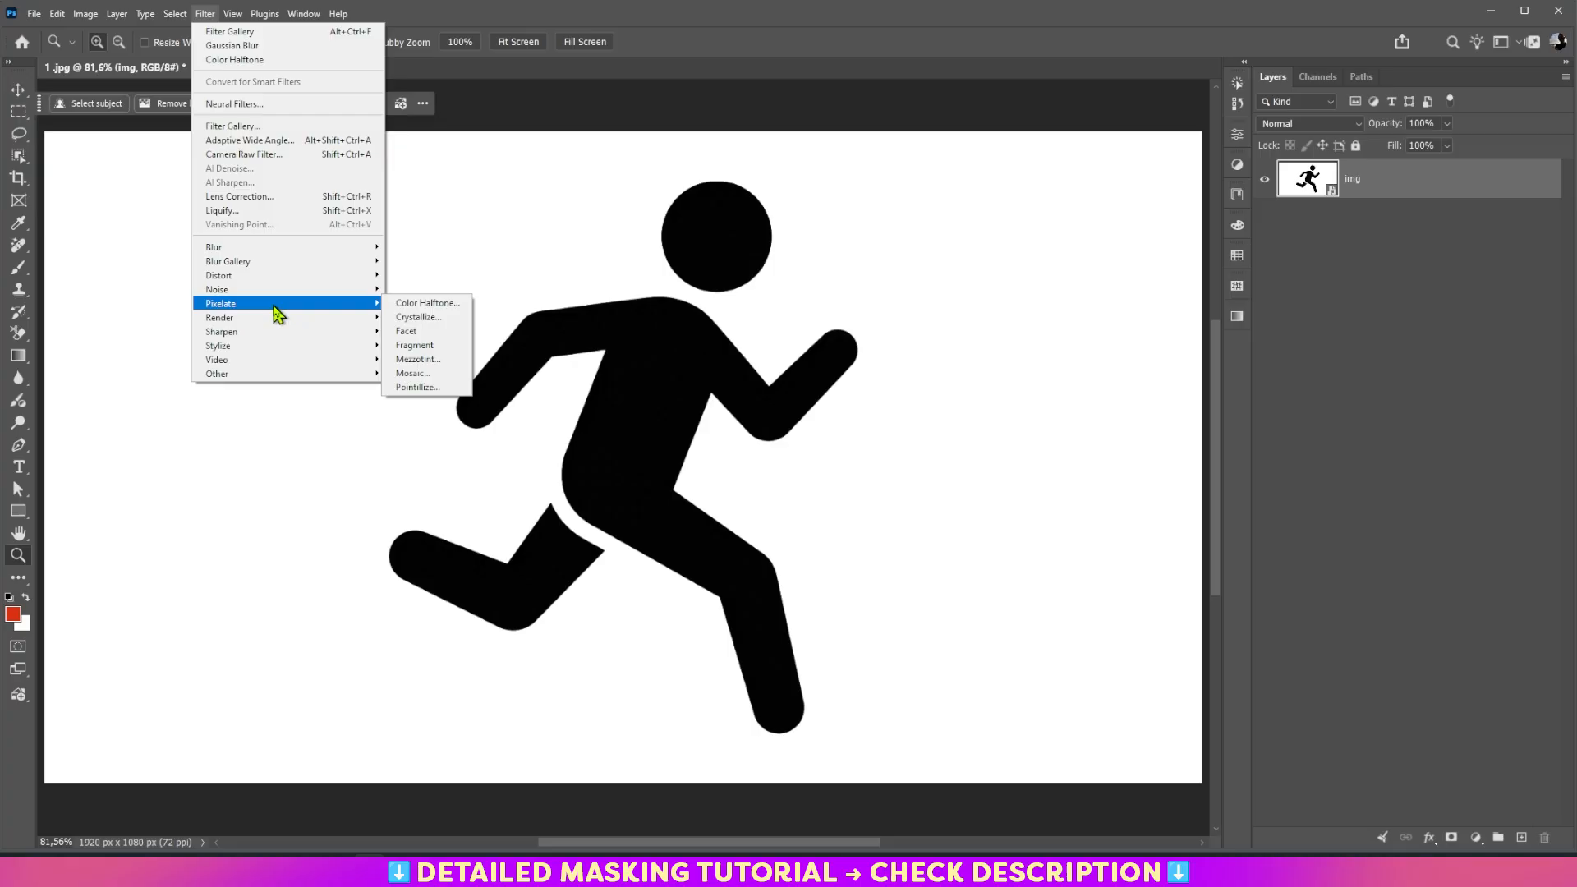
{"action": "left_click", "coordinate": [409, 305]}
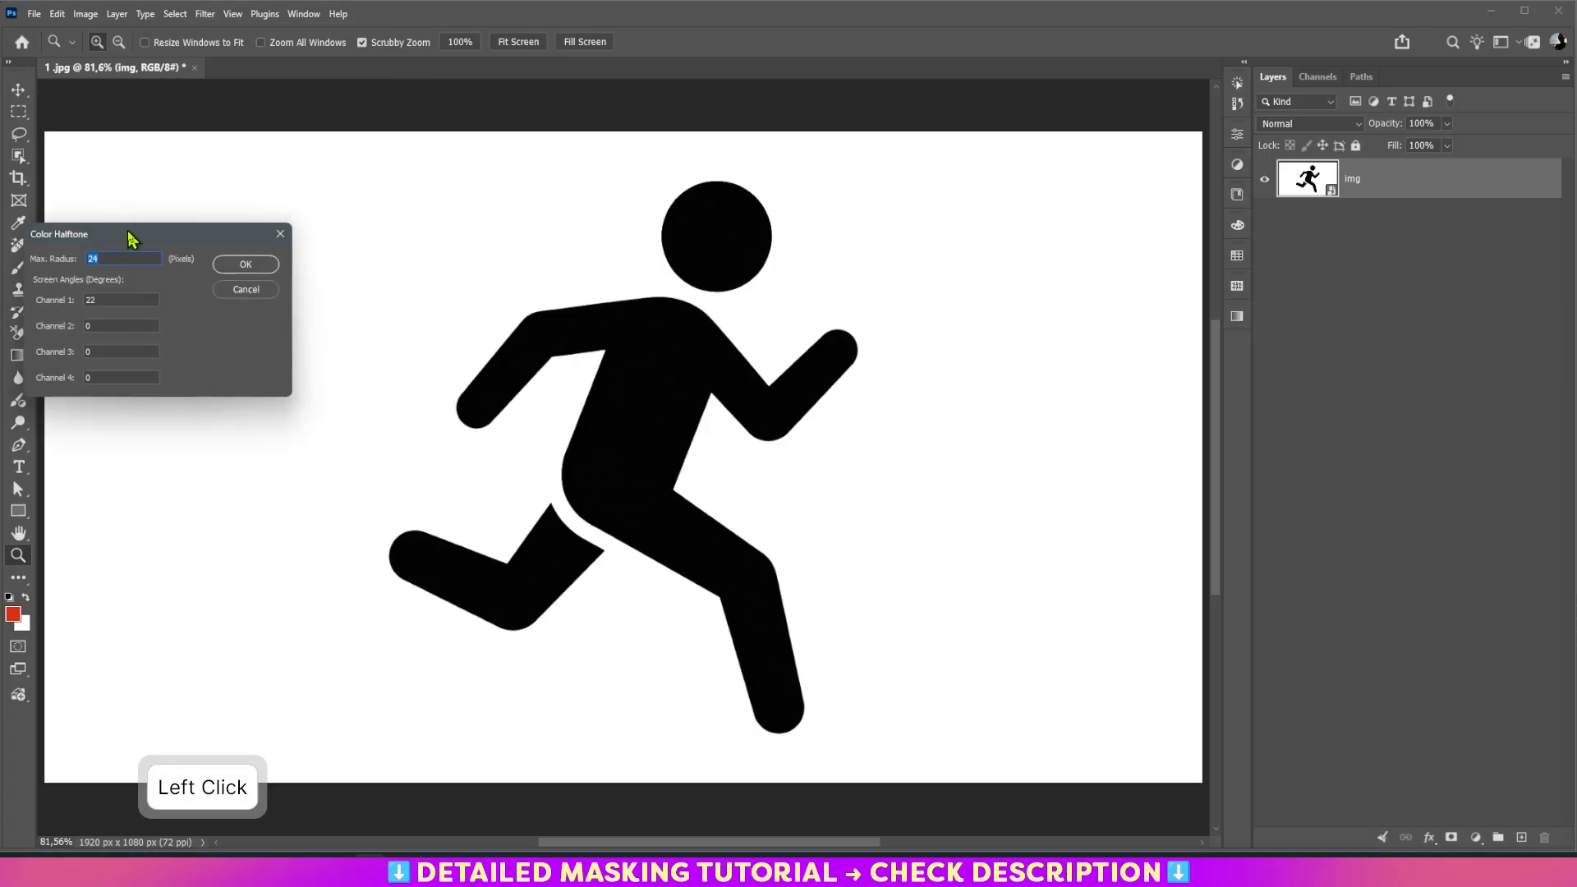
{"action": "left_click_drag", "start_coordinate": [130, 243], "coordinate": [203, 246]}
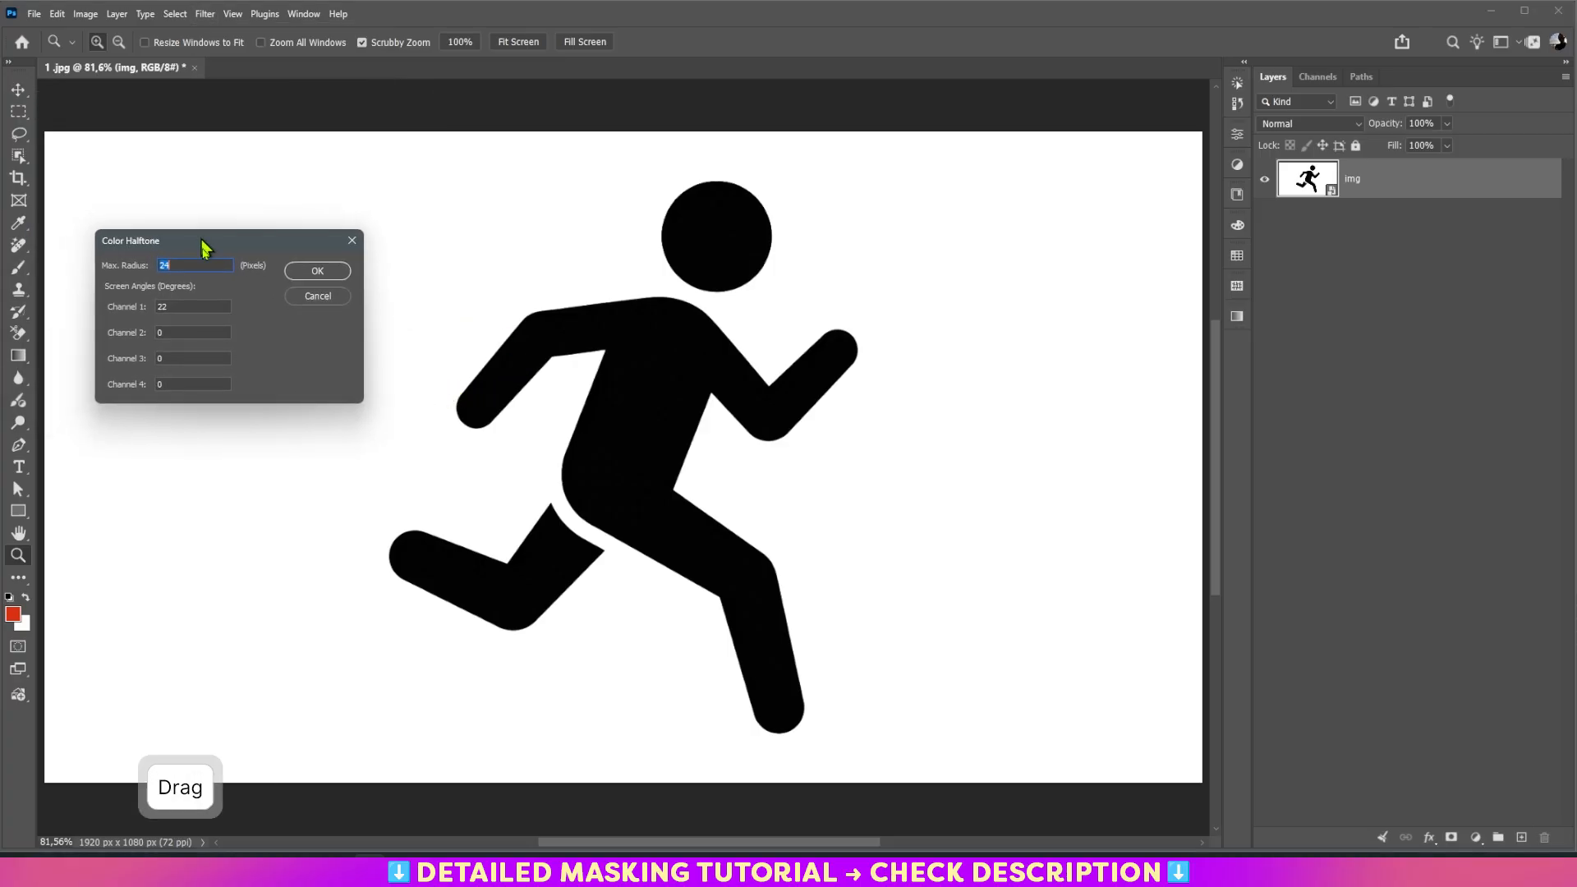
{"action": "left_click", "coordinate": [170, 305]}
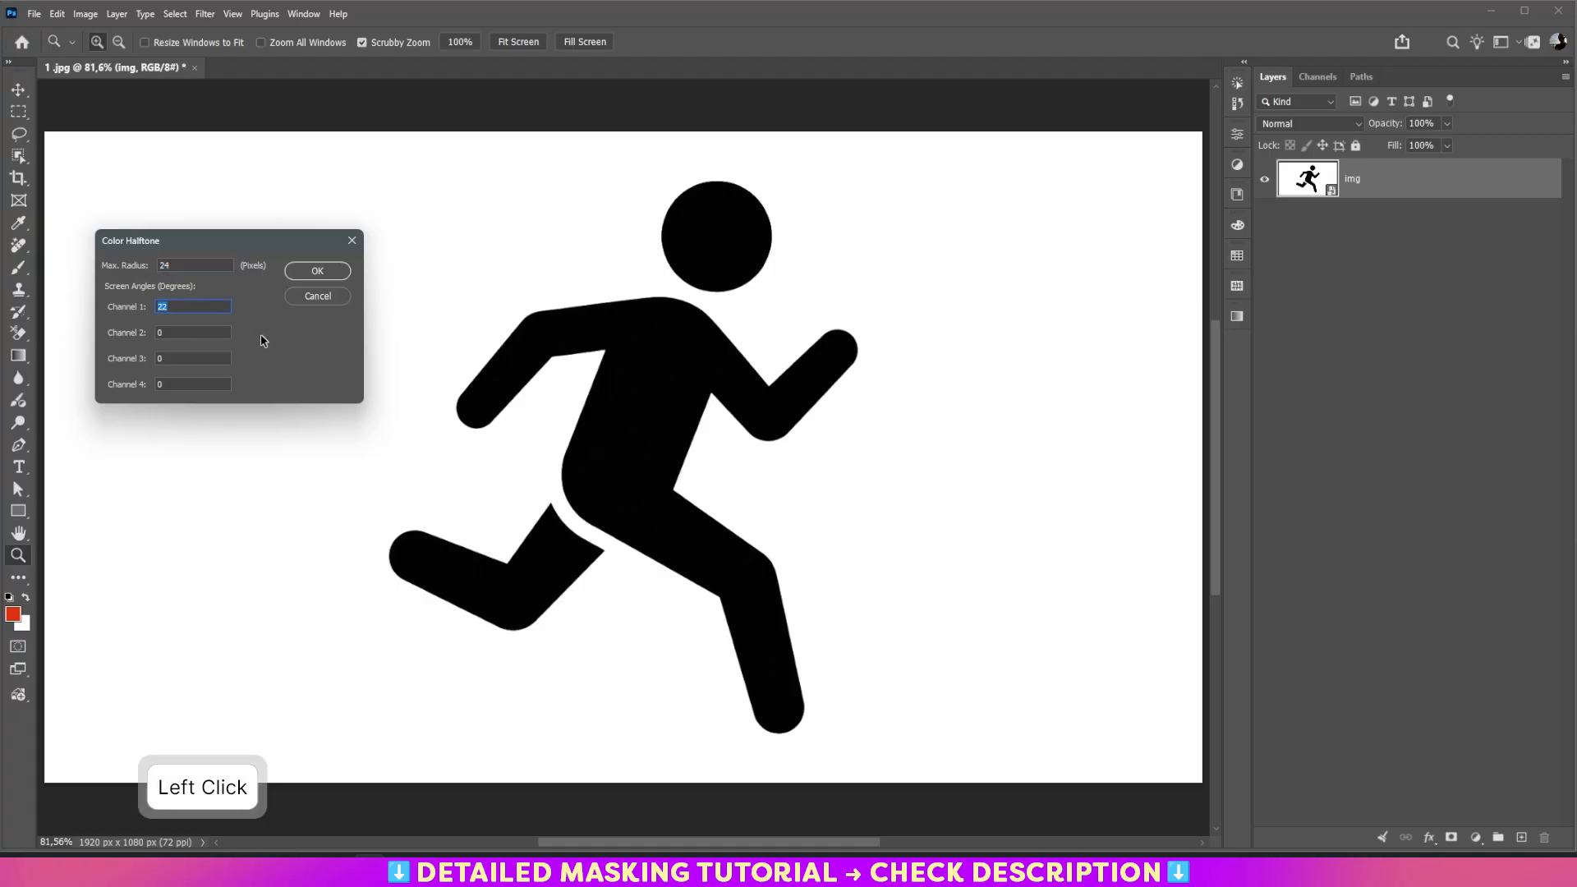
{"action": "type", "text": "0"}
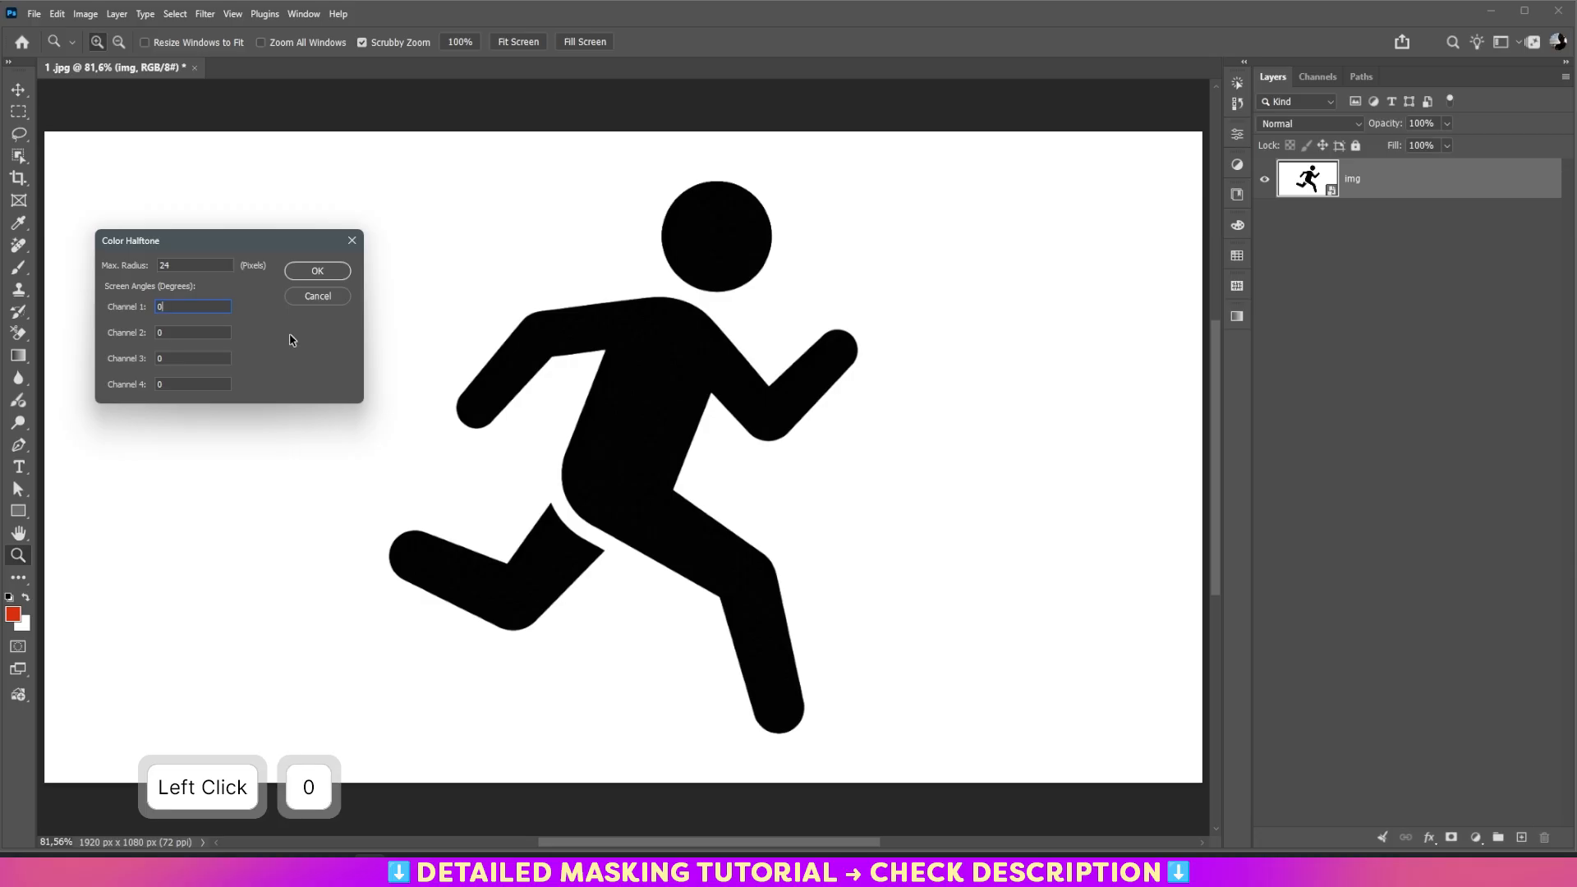
{"action": "left_click", "coordinate": [318, 269]}
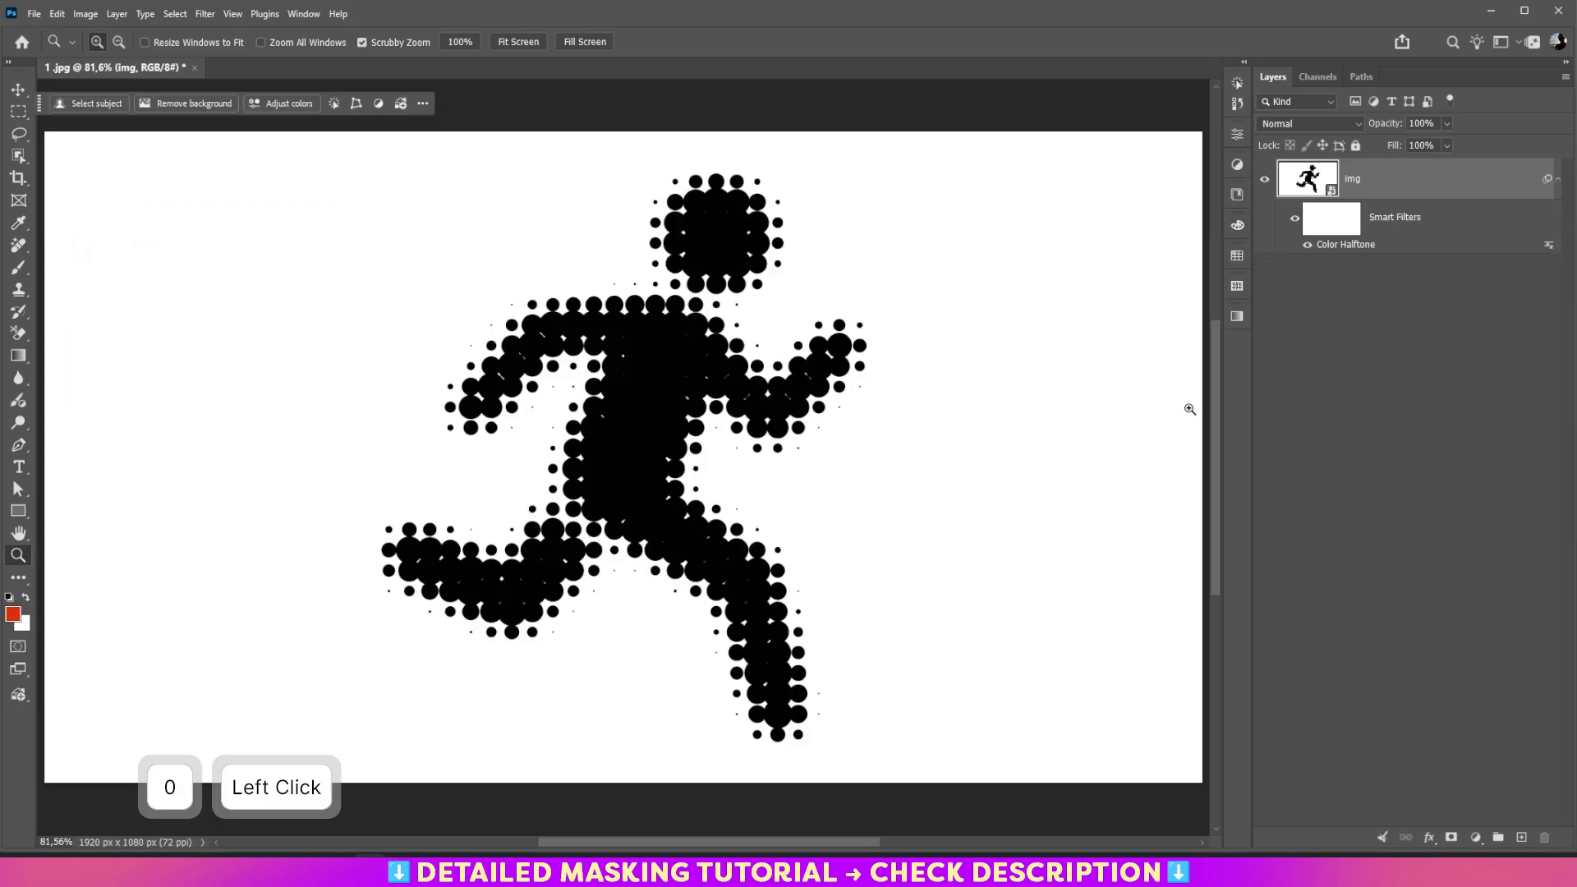
Edit the Color Halftone smart filter and set the Channel 1 screen angle to 11 degrees.
{"action": "double_click", "coordinate": [1337, 244]}
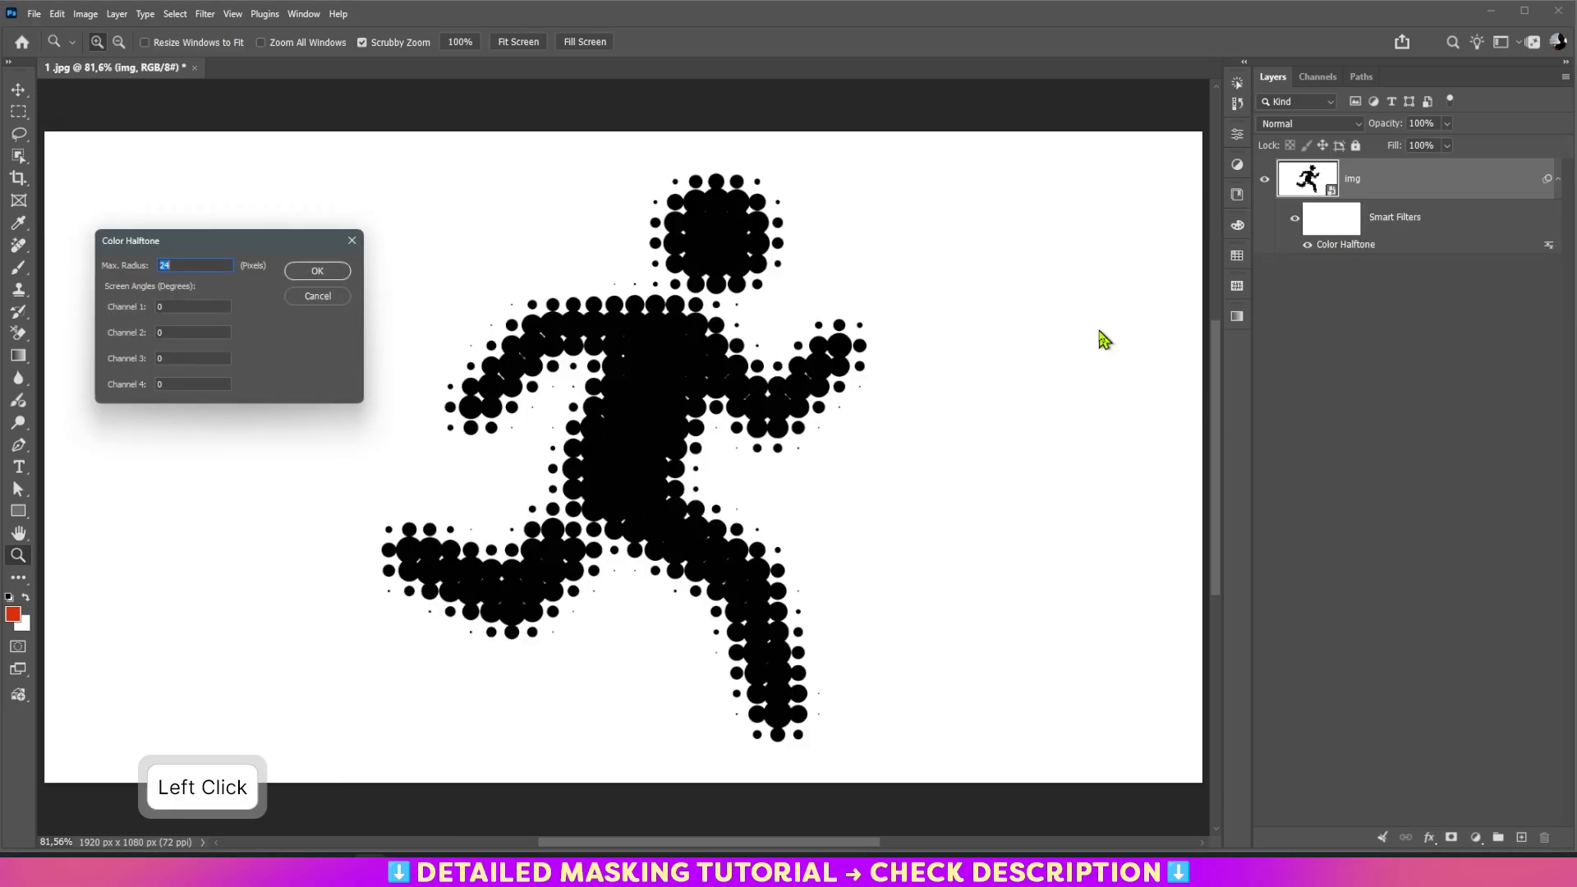
{"action": "left_click", "coordinate": [170, 307]}
{"action": "type", "text": "11"}
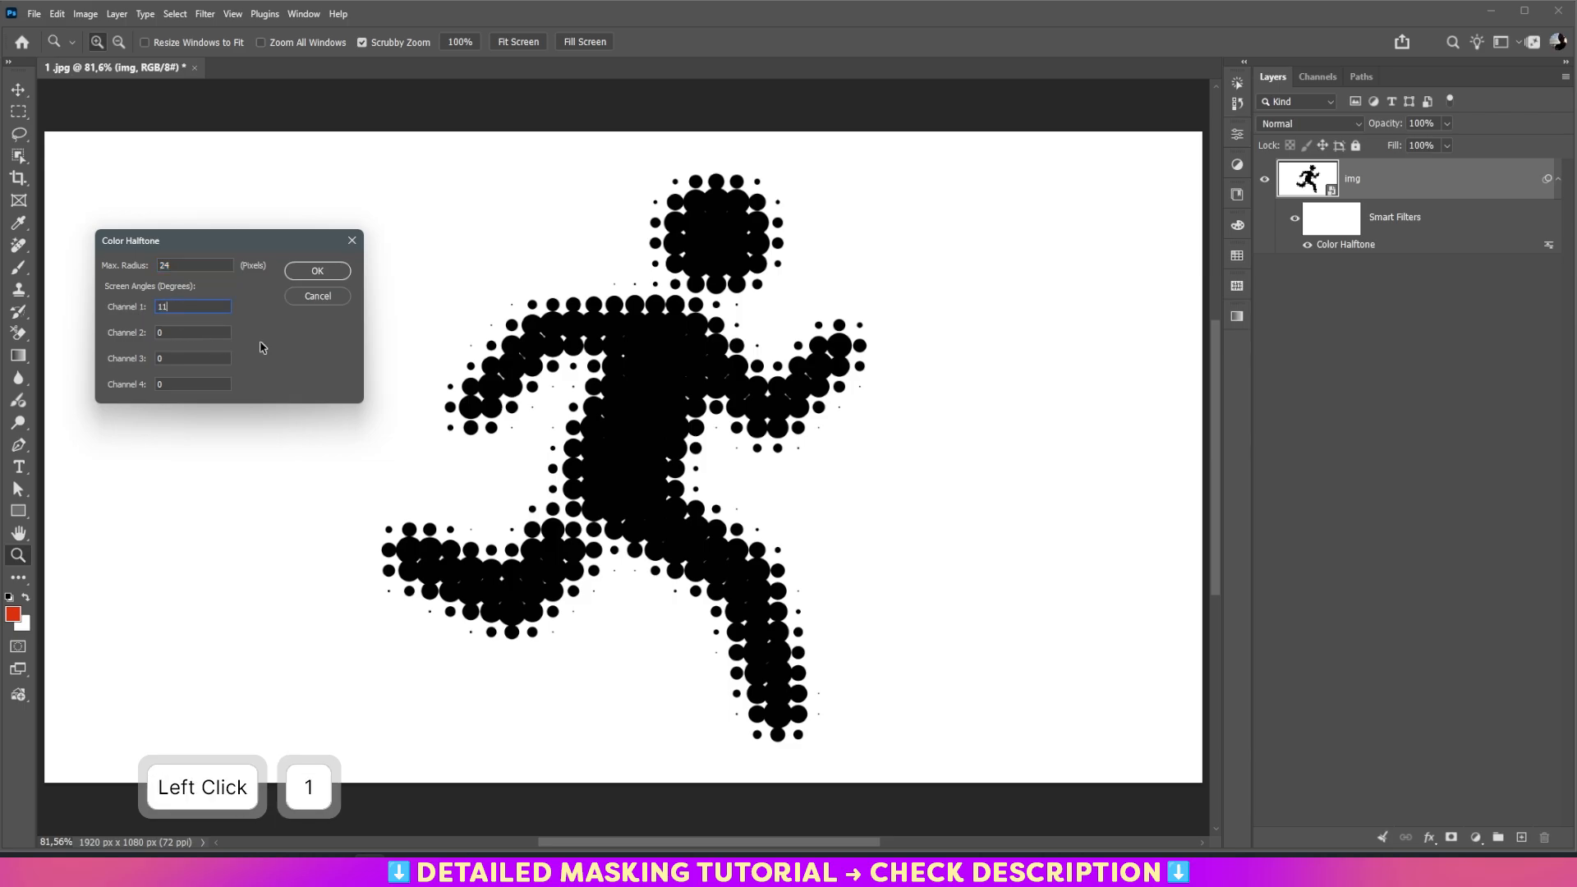
{"action": "left_click", "coordinate": [325, 273]}
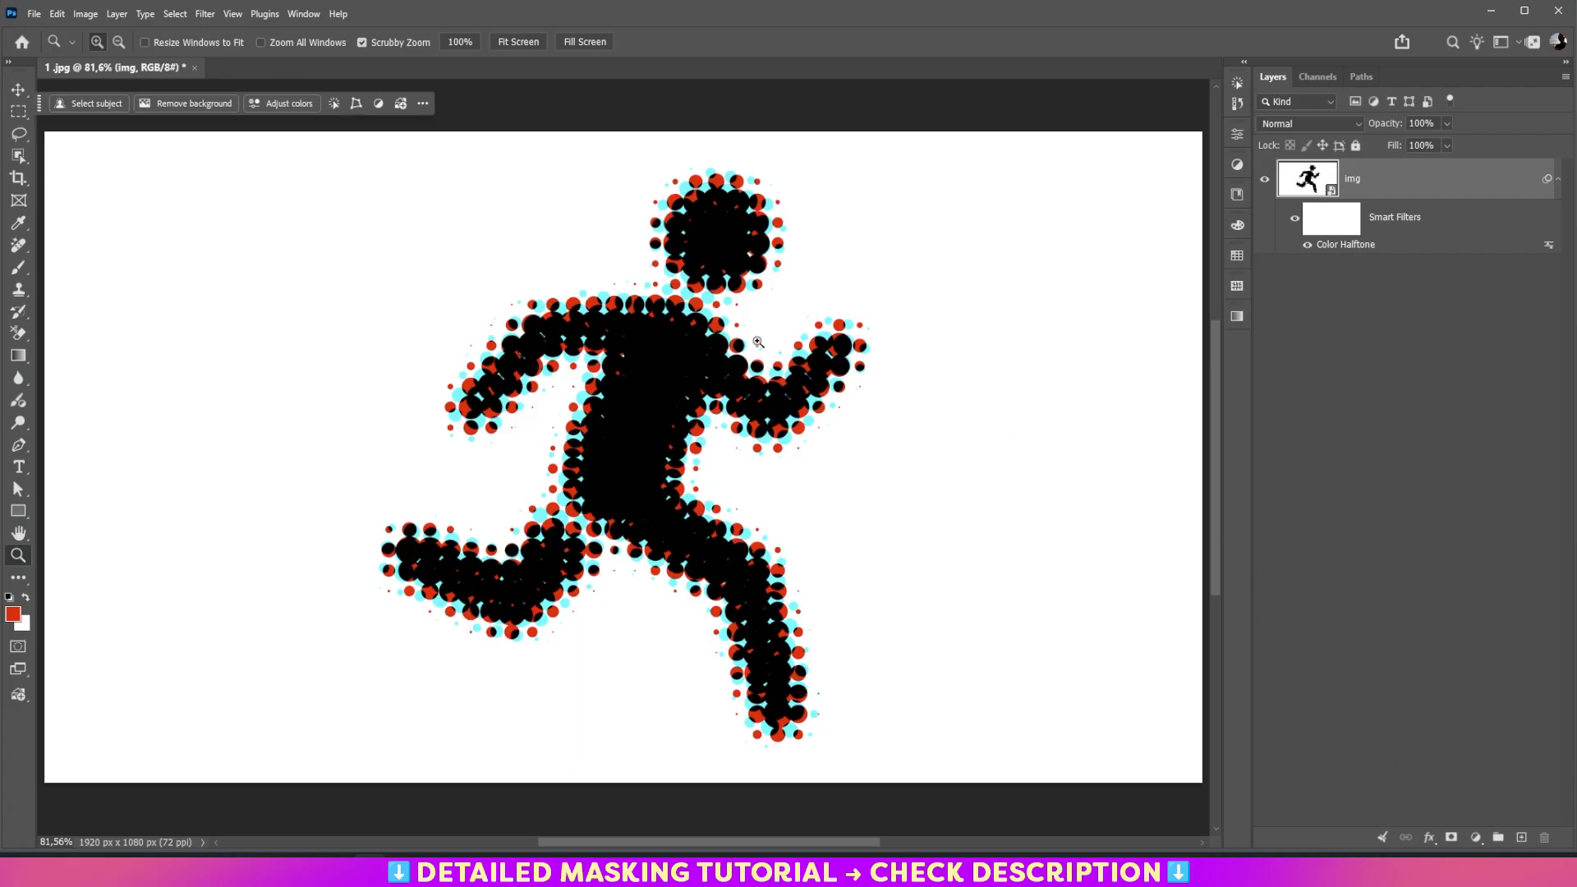
Apply a Gaussian Blur with a 3.0-pixel radius to the img layer.
{"action": "left_click", "coordinate": [205, 14]}
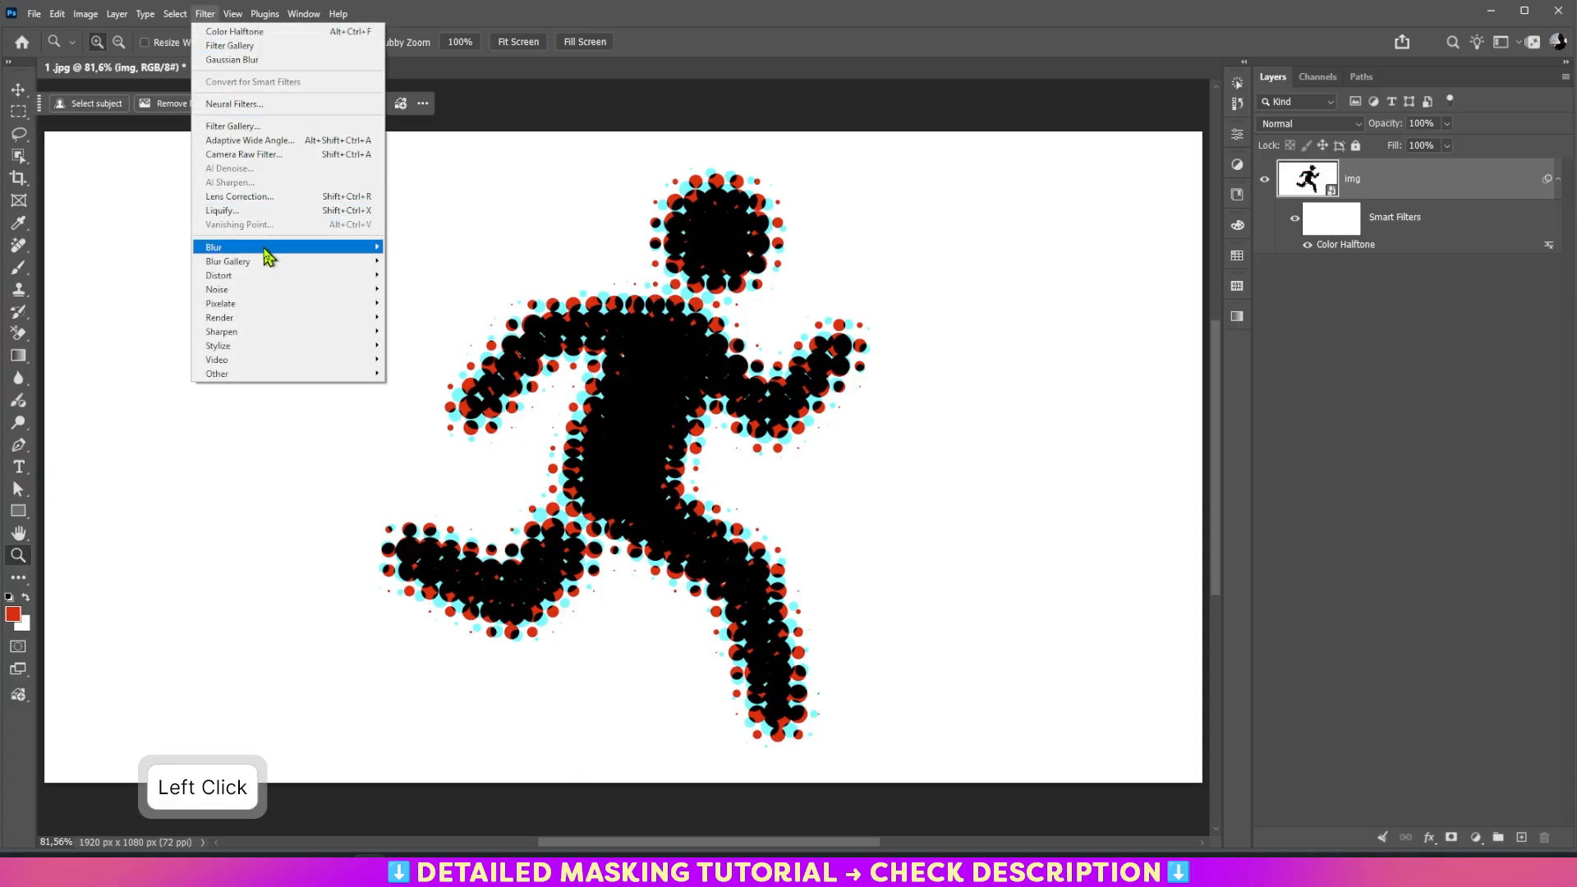
{"action": "mouse_move", "coordinate": [264, 249]}
{"action": "left_click", "coordinate": [421, 303]}
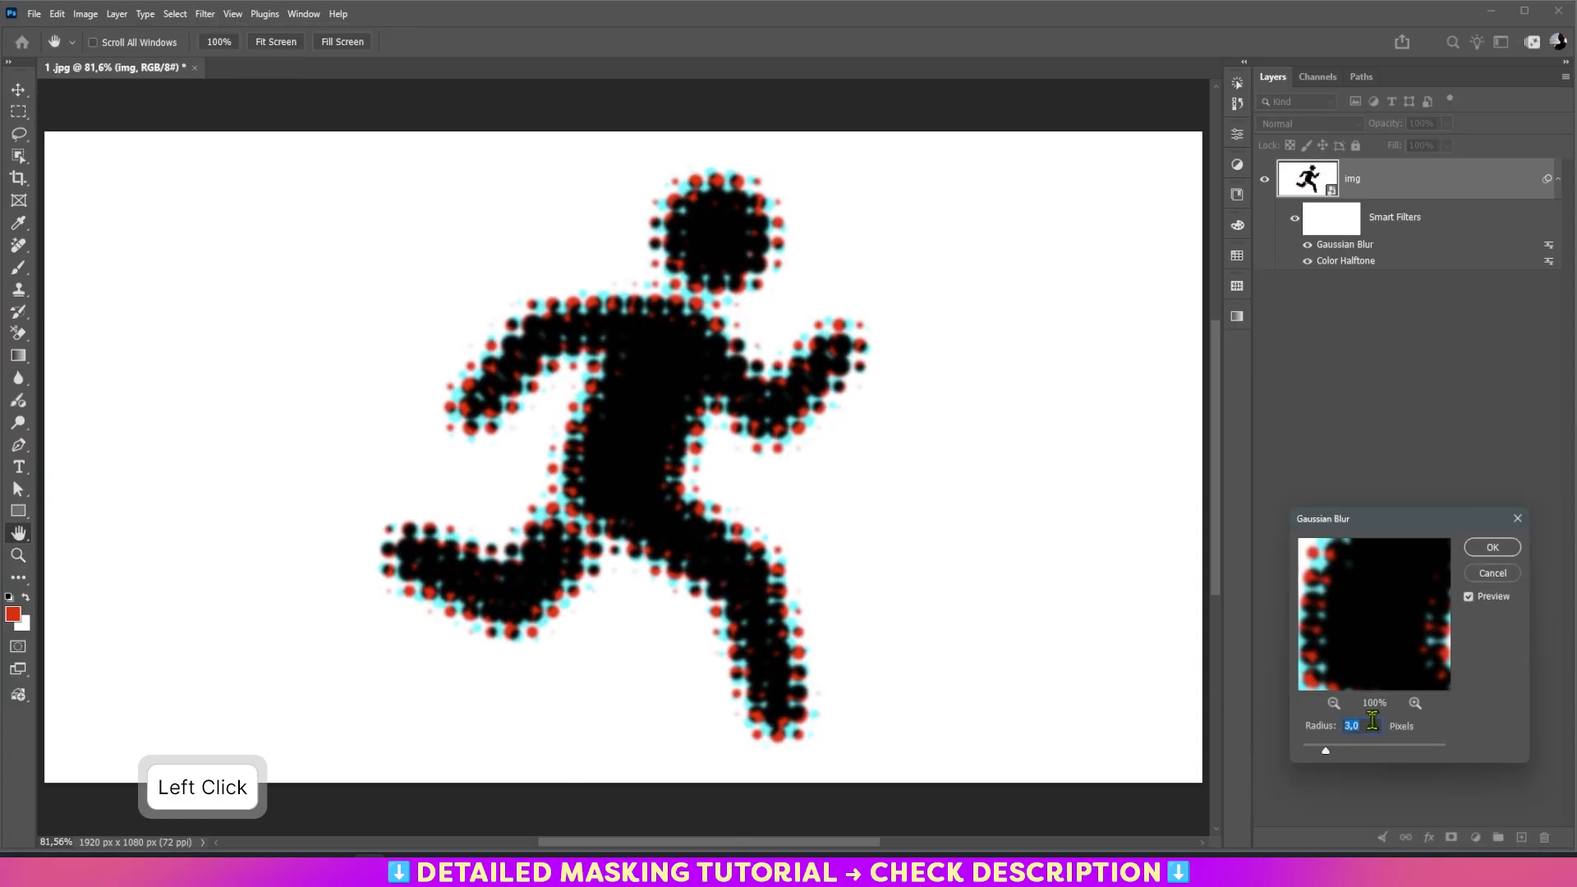
{"action": "left_click", "coordinate": [1493, 559]}
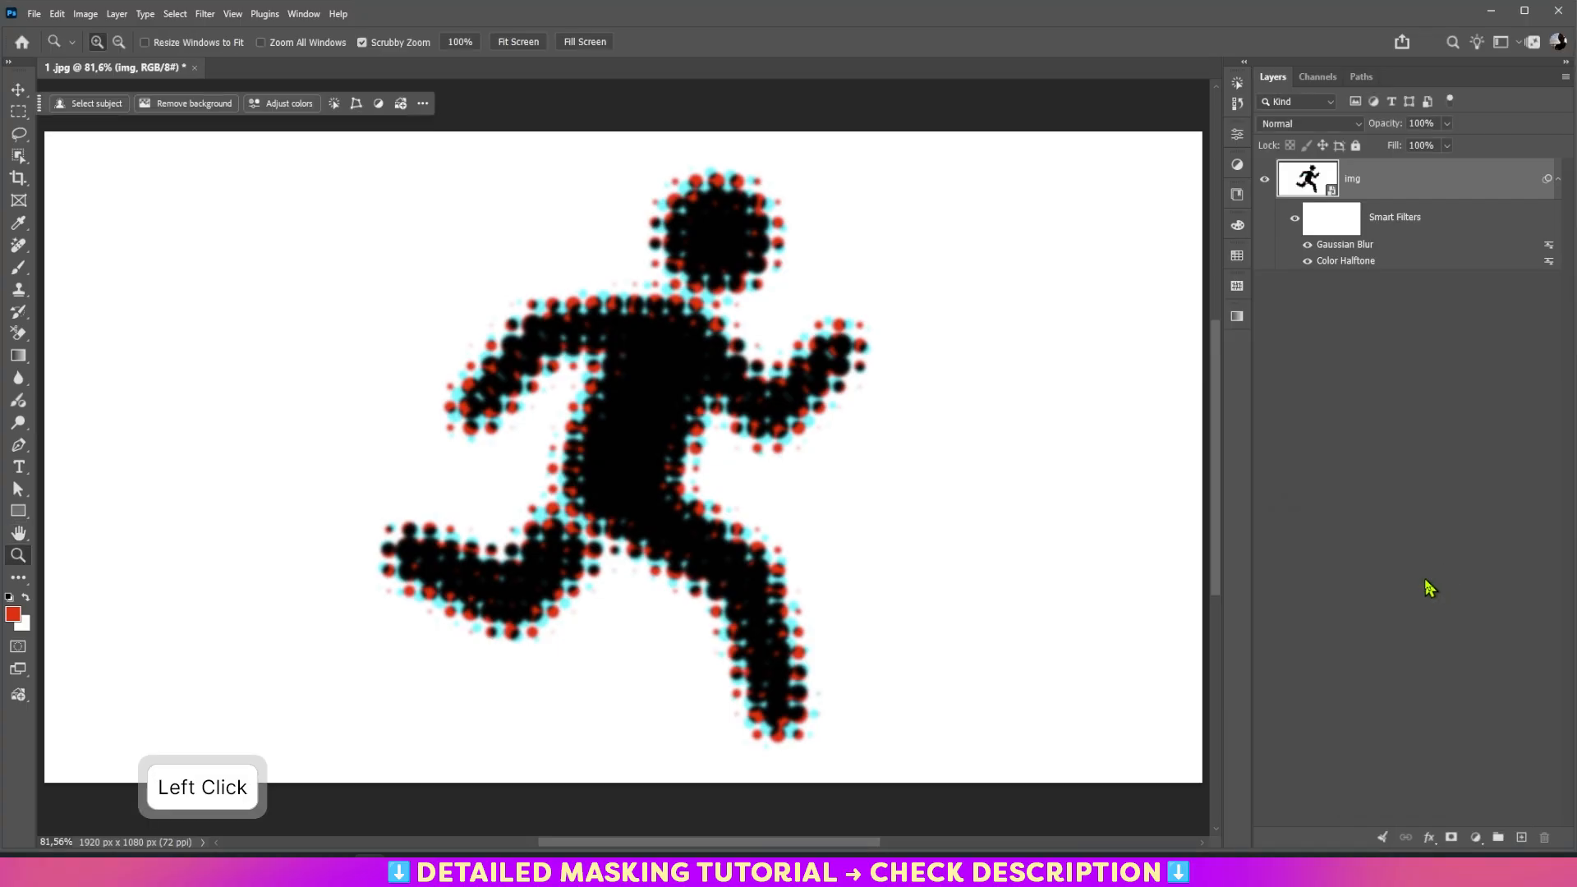
Apply Levels to the img layer with the RGB black input at 112 and the white input at 135.
{"action": "key", "text": "ctrl+l"}
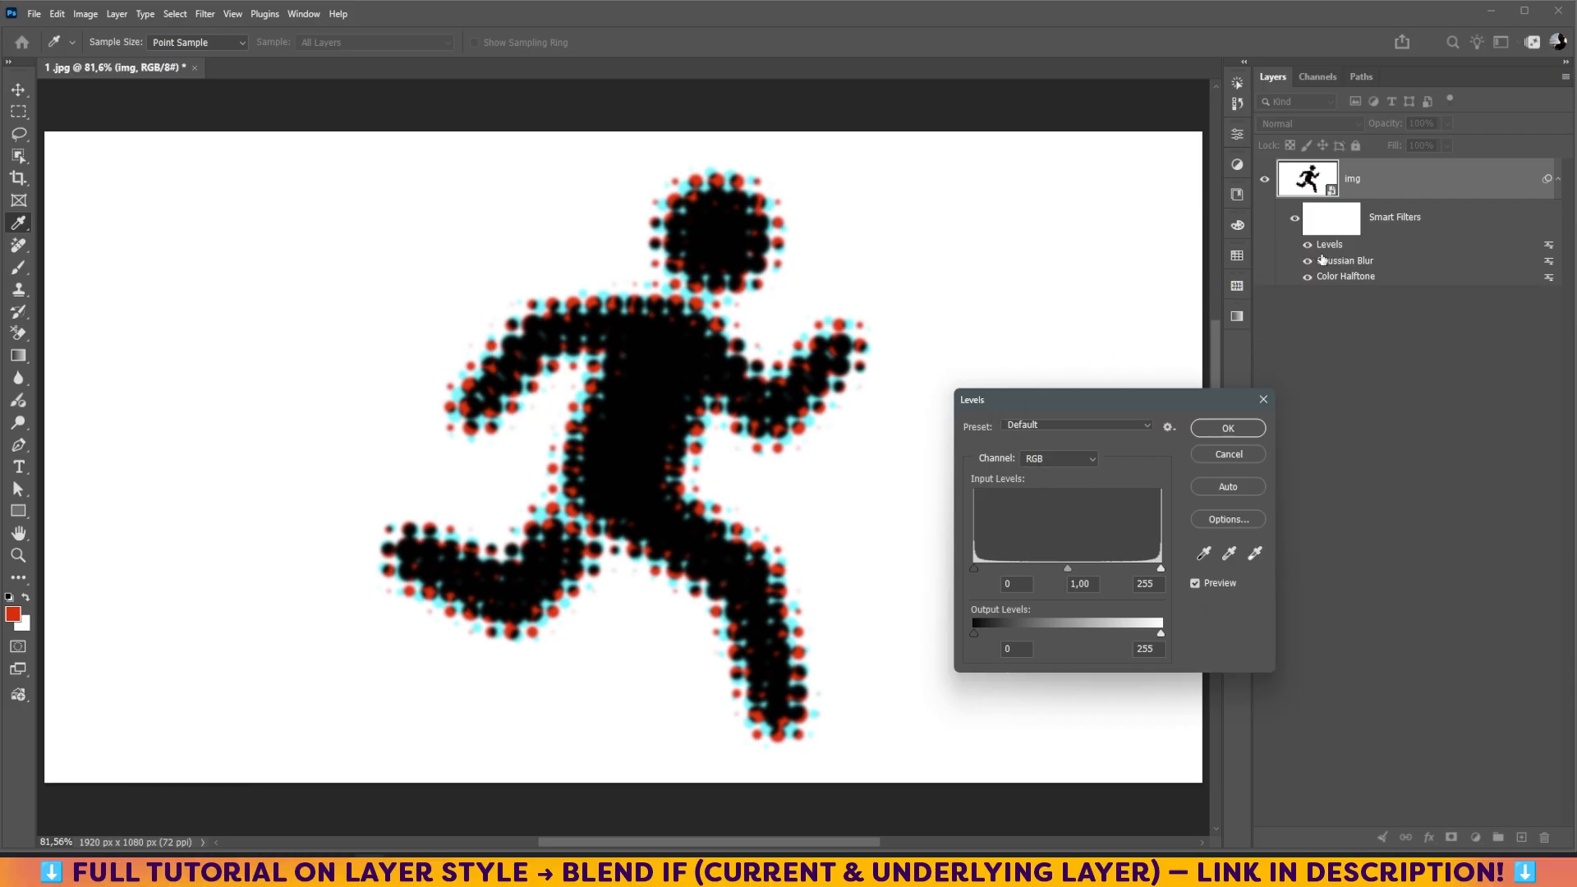
{"action": "left_click_drag", "start_coordinate": [976, 569], "coordinate": [1055, 575]}
{"action": "left_click_drag", "start_coordinate": [1157, 570], "coordinate": [1057, 573]}
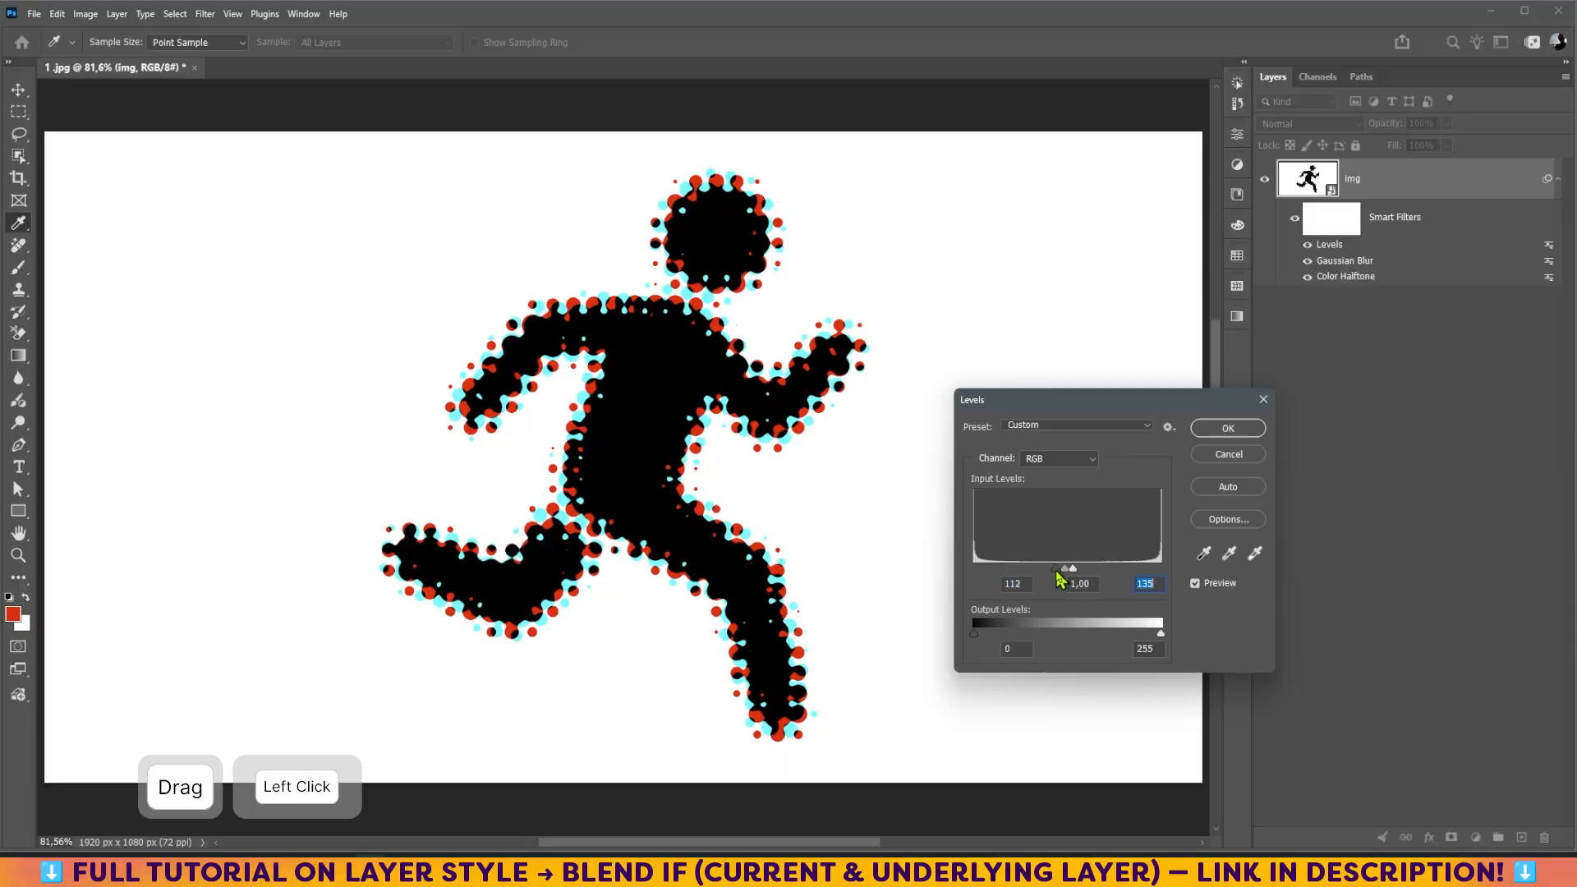
{"action": "left_click", "coordinate": [1249, 431]}
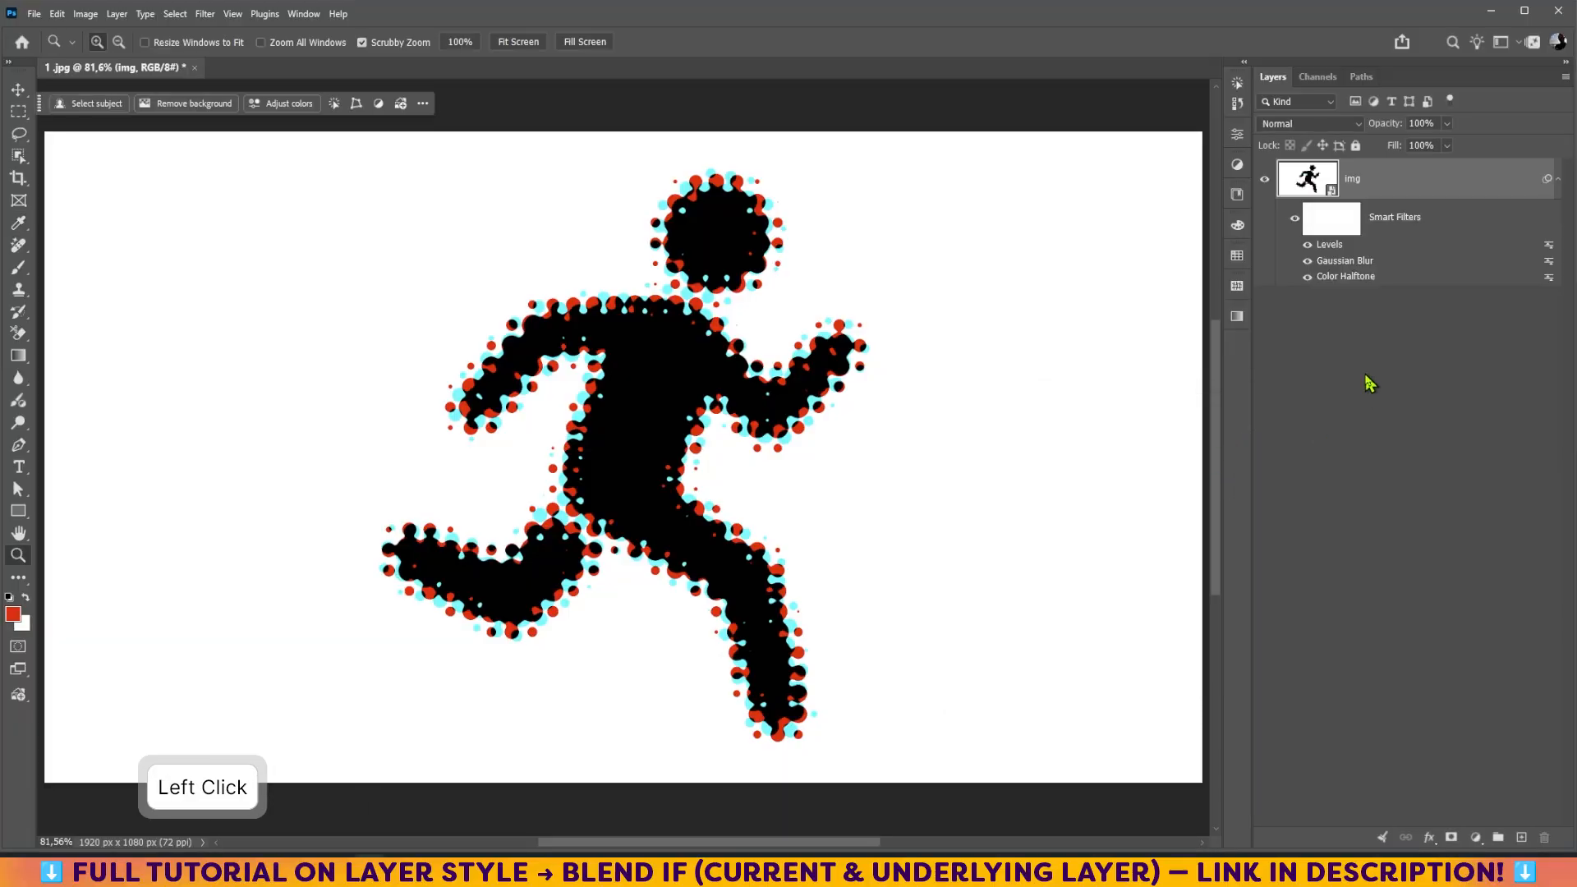
Apply a Gradient Map adjustment to the img layer using the Orange_05 preset from the Oranges group.
{"action": "left_click", "coordinate": [86, 14]}
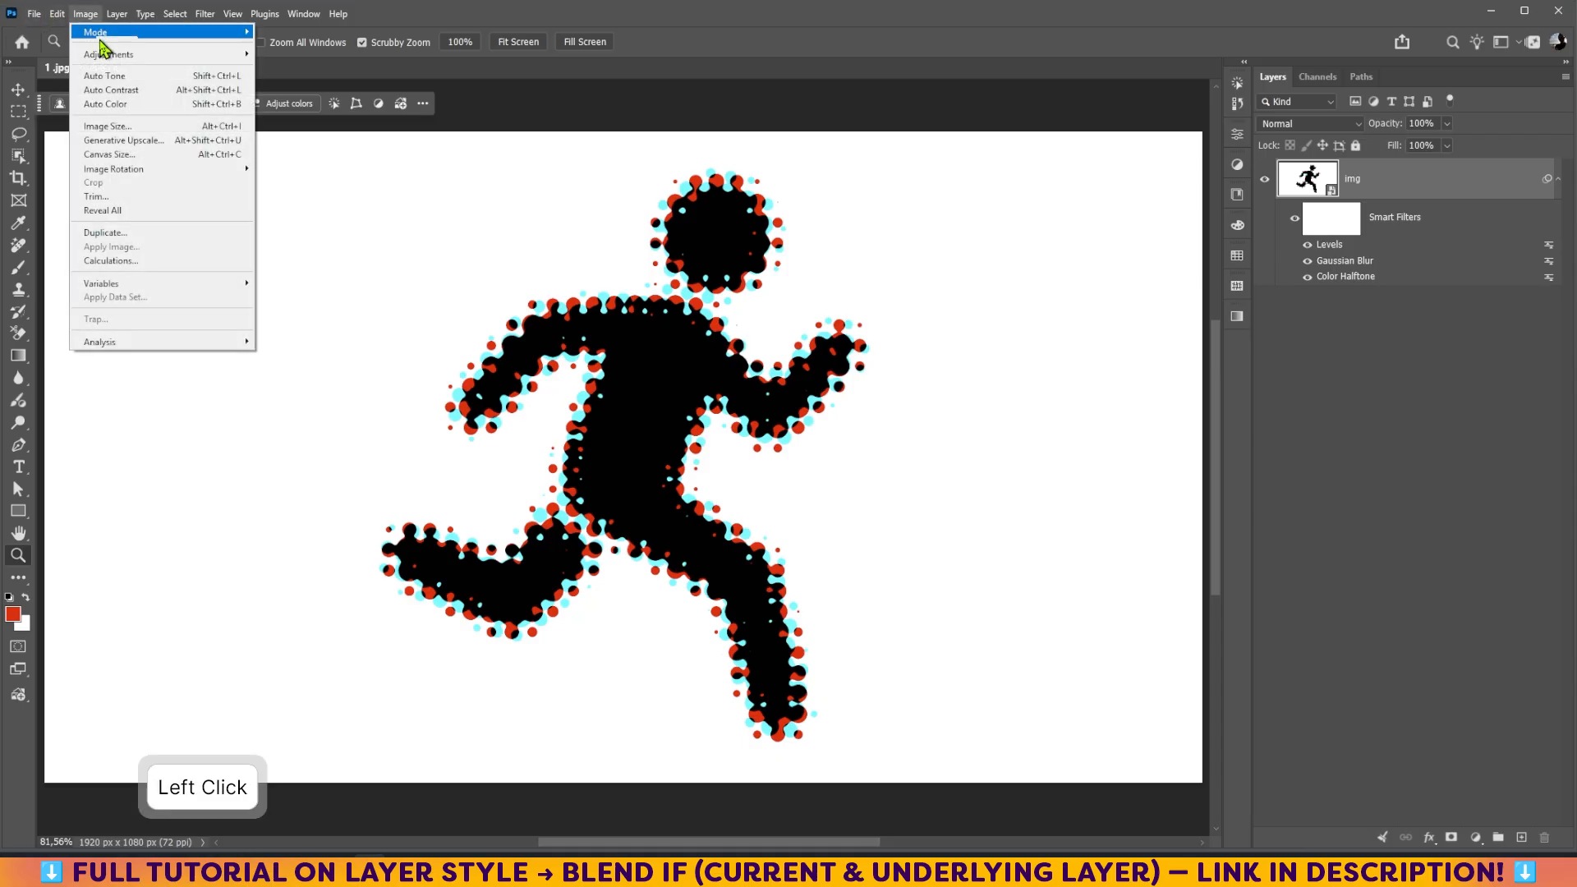
{"action": "mouse_move", "coordinate": [105, 59]}
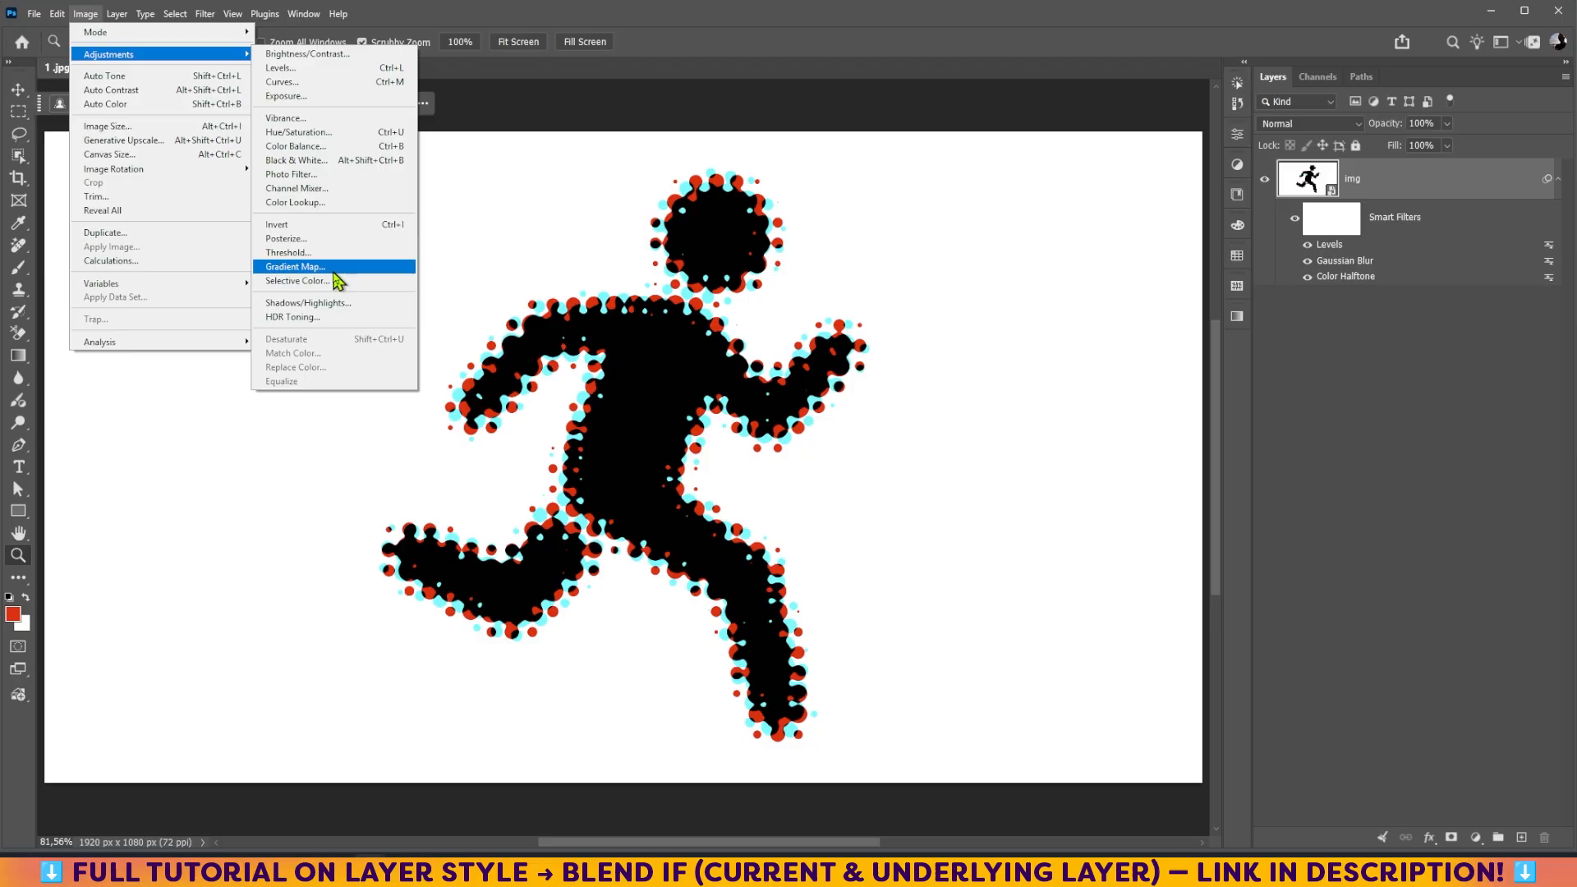
{"action": "left_click", "coordinate": [304, 268]}
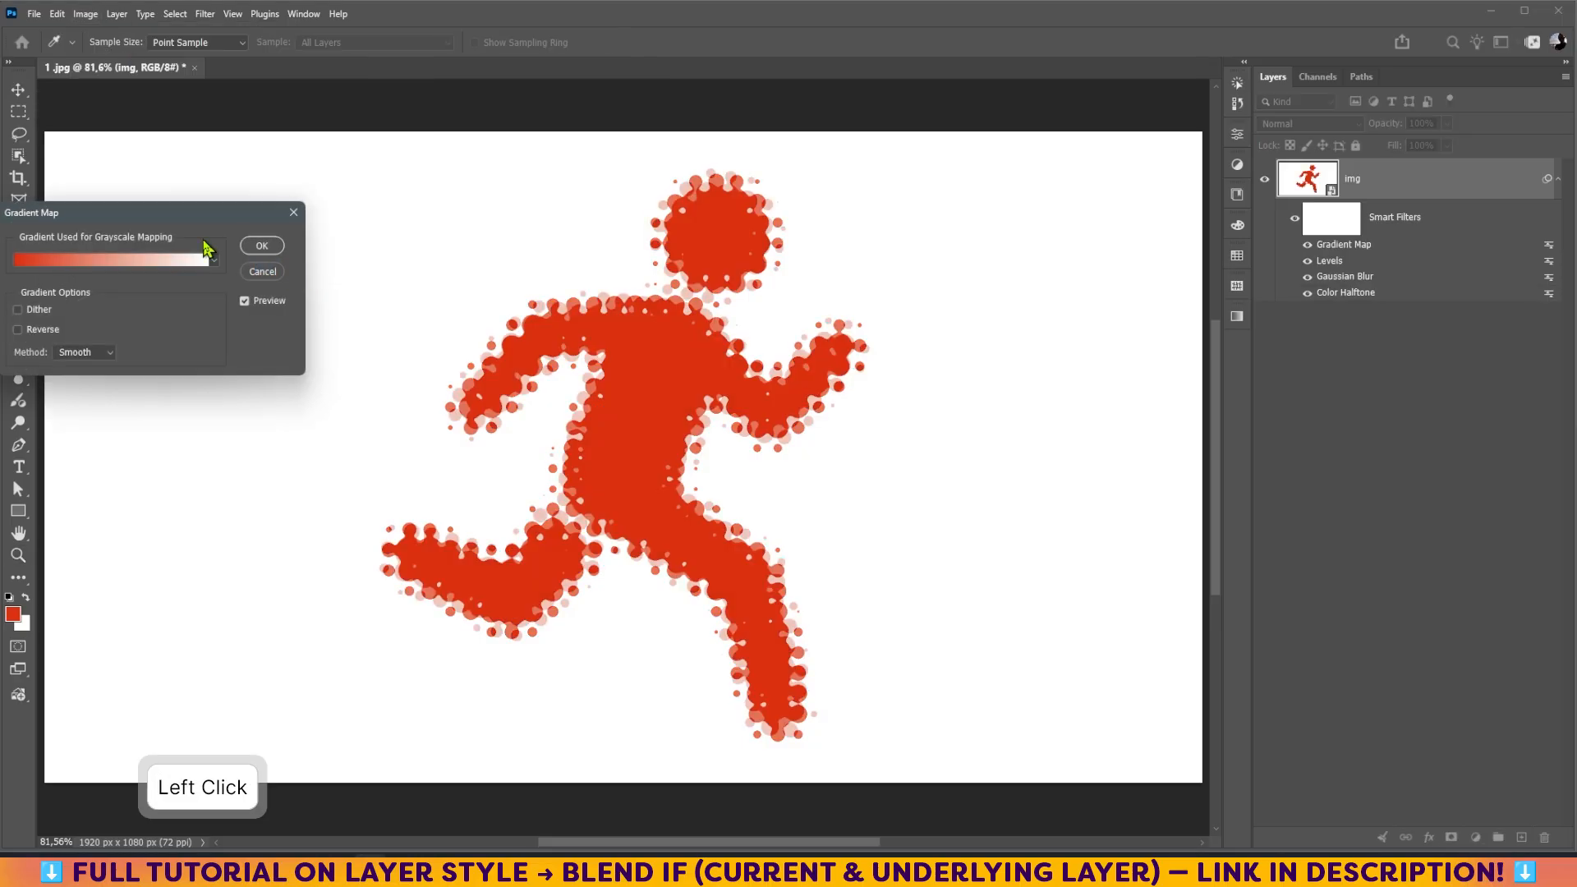
{"action": "left_click_drag", "start_coordinate": [116, 213], "coordinate": [255, 169]}
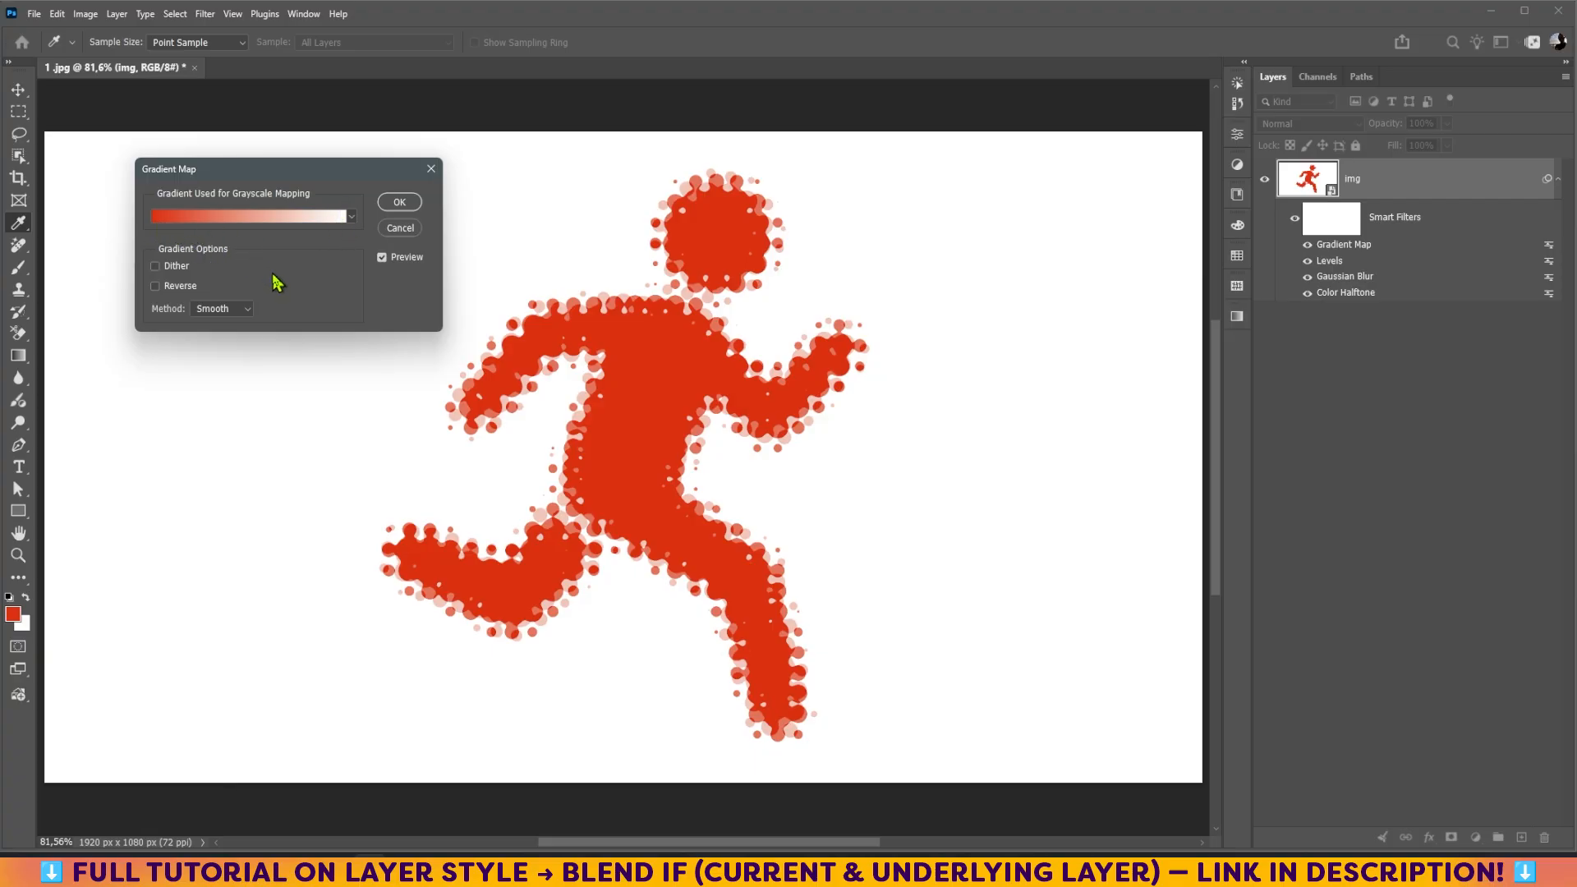
{"action": "left_click", "coordinate": [242, 218]}
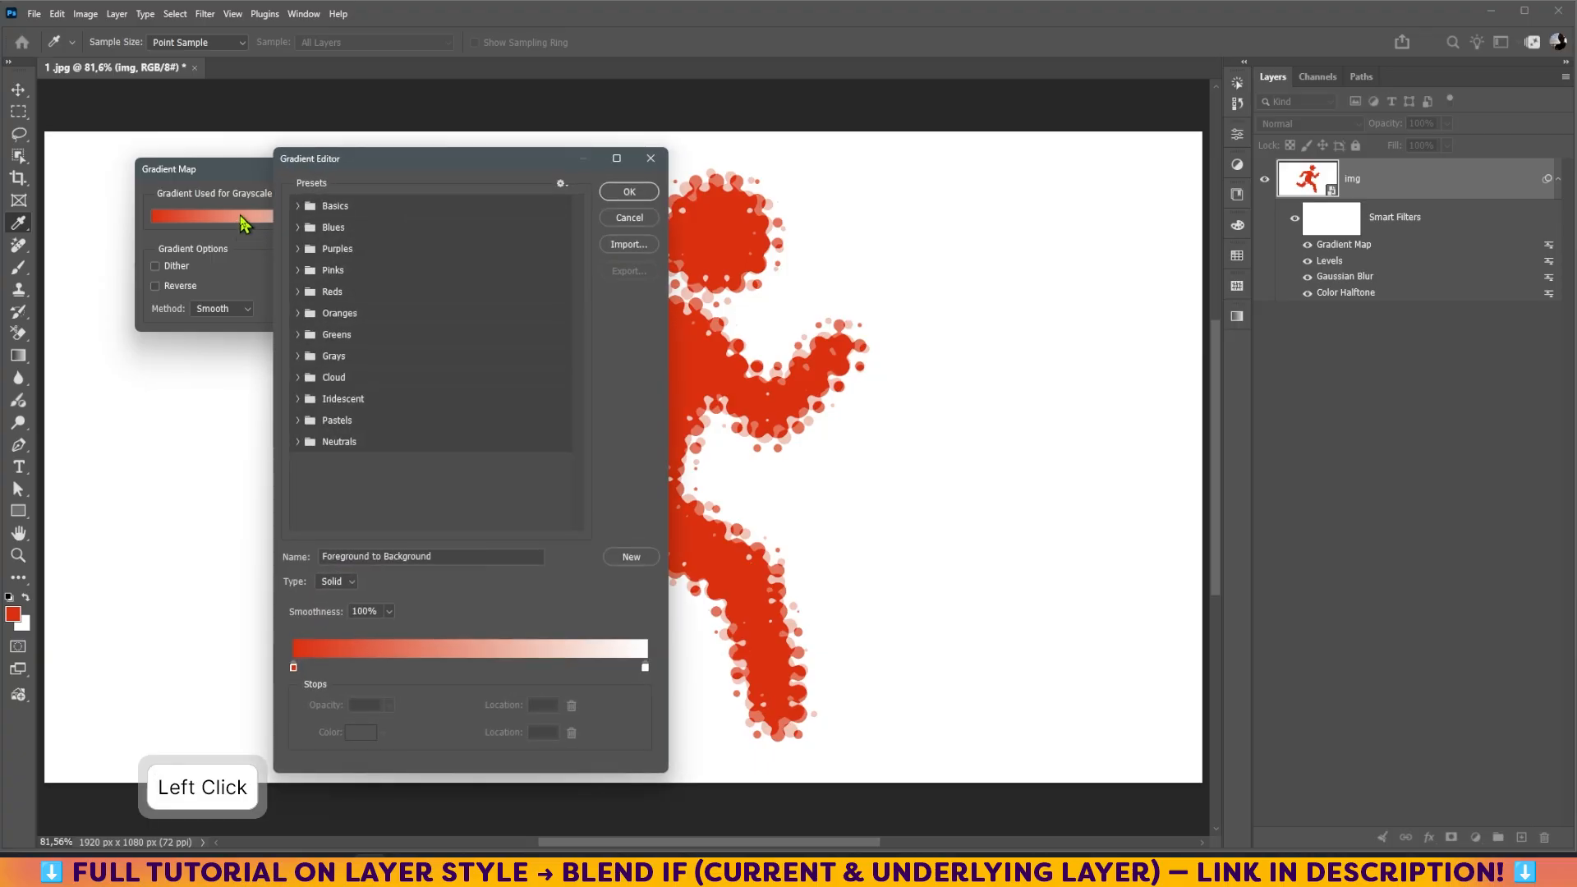
{"action": "left_click_drag", "start_coordinate": [353, 161], "coordinate": [265, 153]}
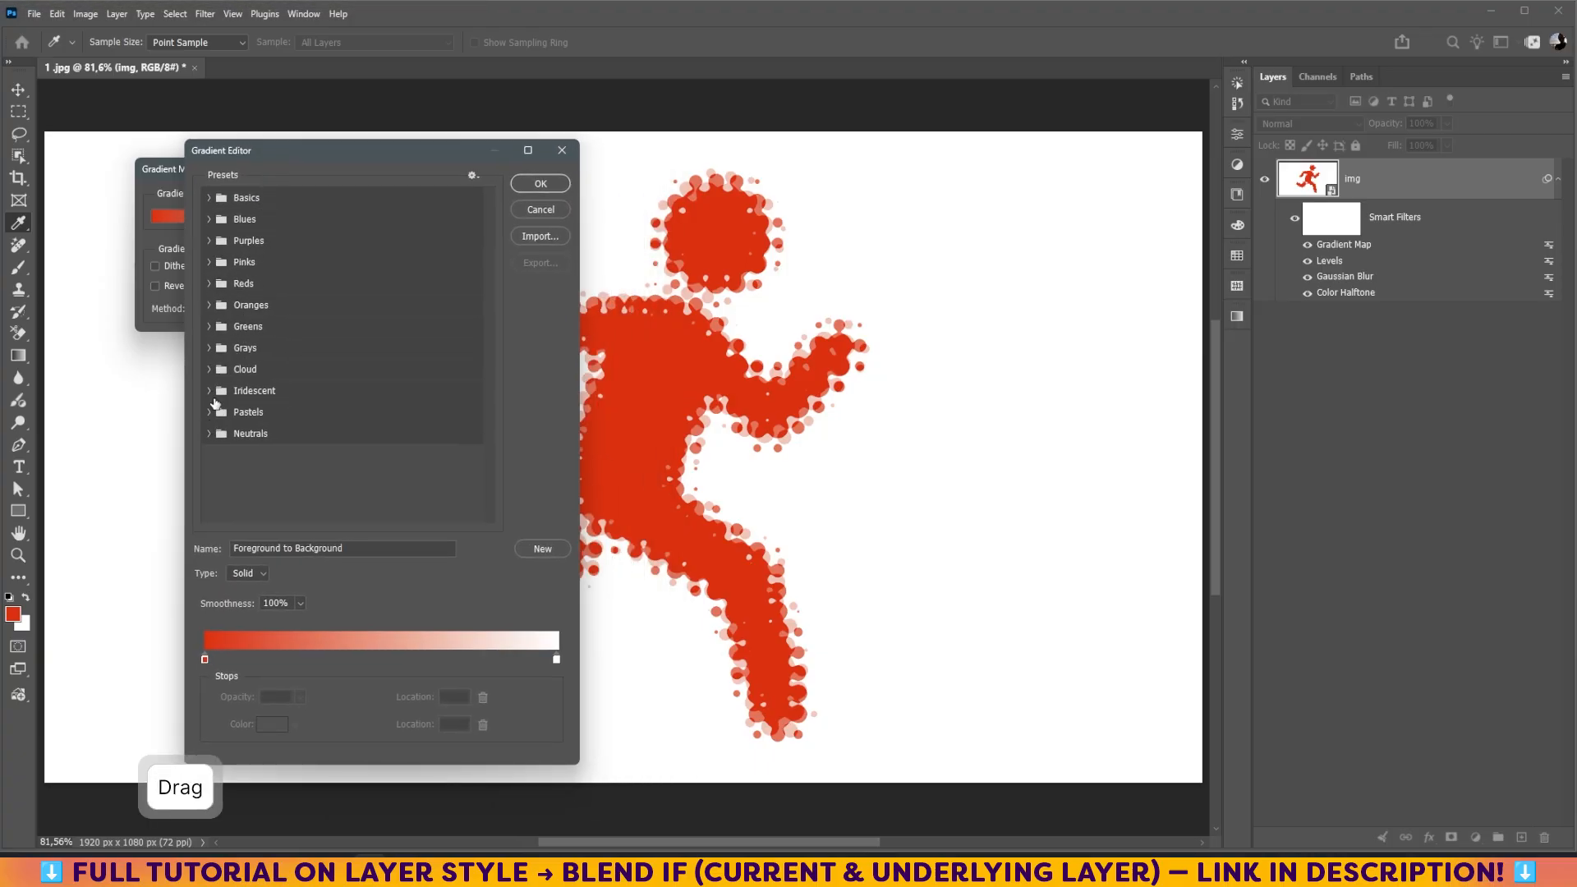
{"action": "left_click", "coordinate": [210, 307]}
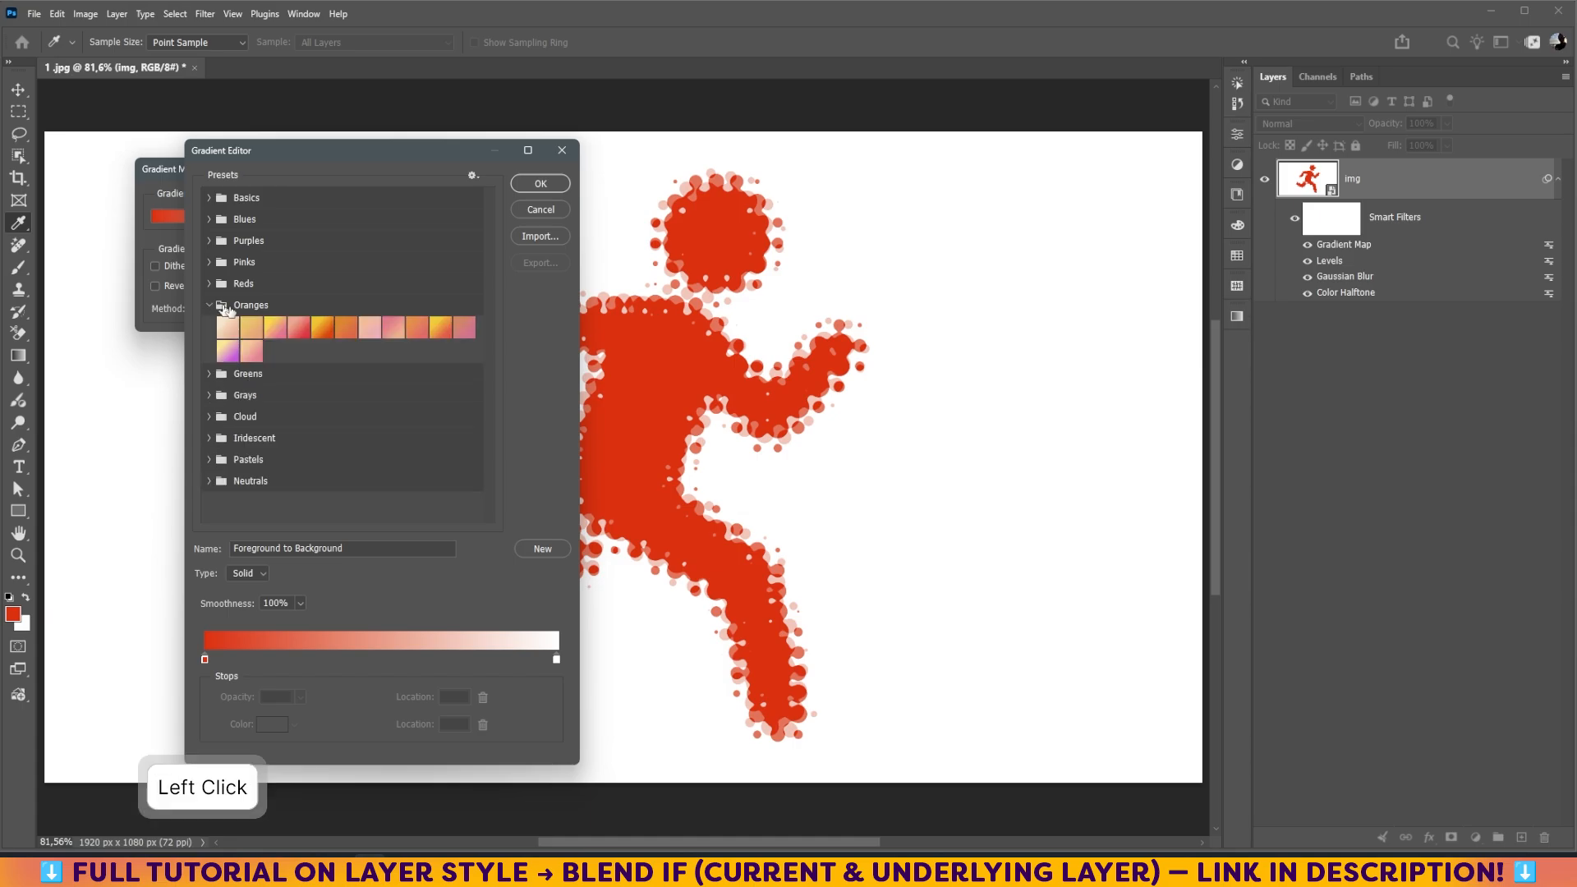
{"action": "left_click", "coordinate": [322, 330]}
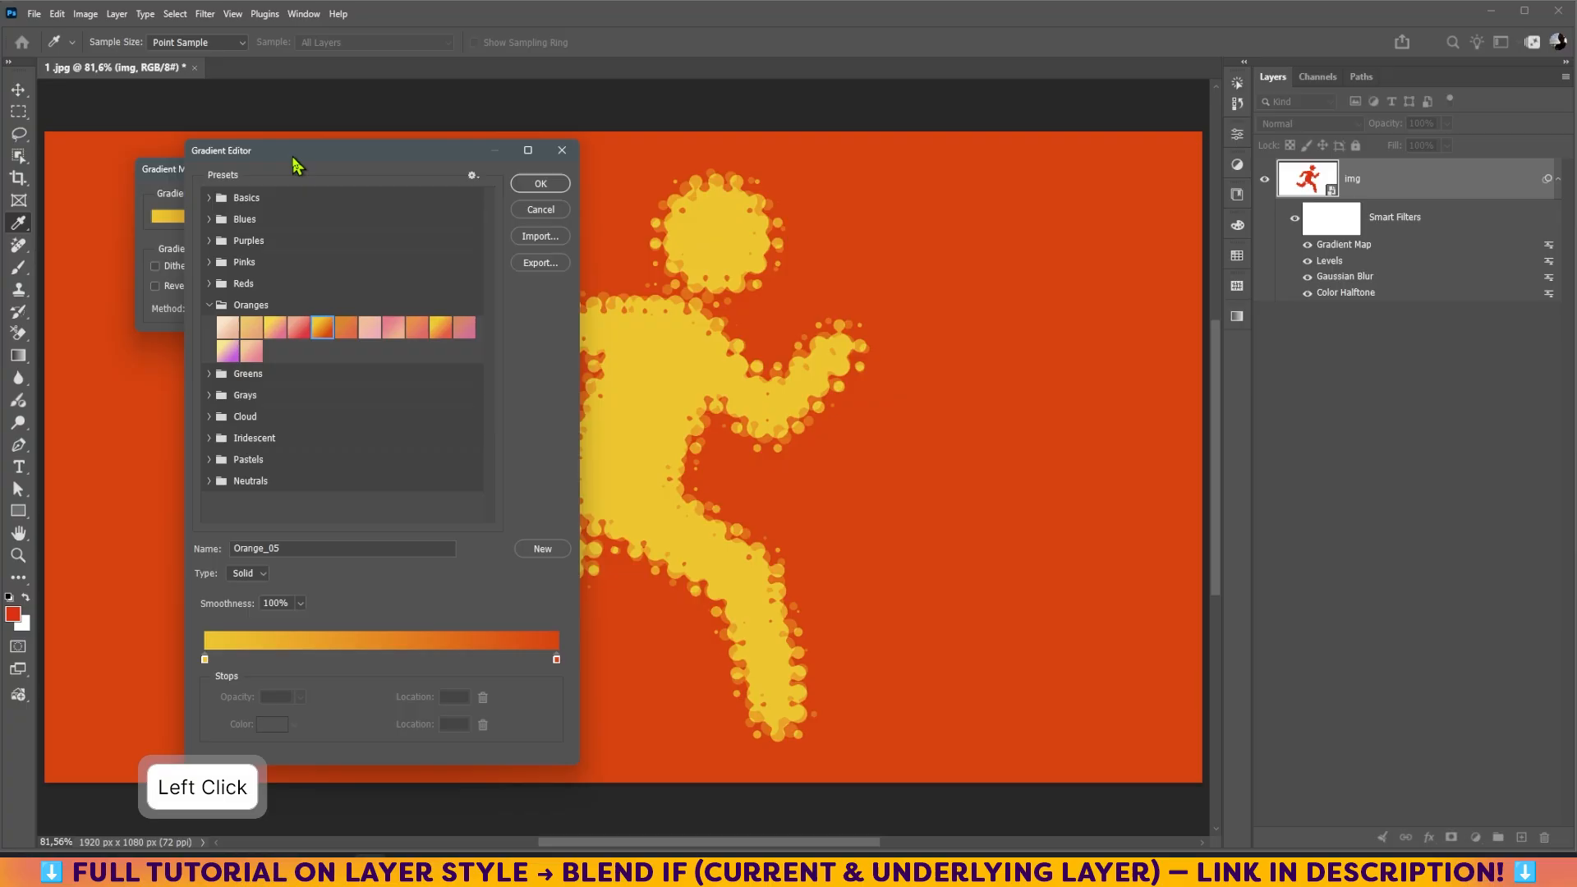
{"action": "left_click_drag", "start_coordinate": [299, 156], "coordinate": [276, 178]}
{"action": "left_click", "coordinate": [509, 207]}
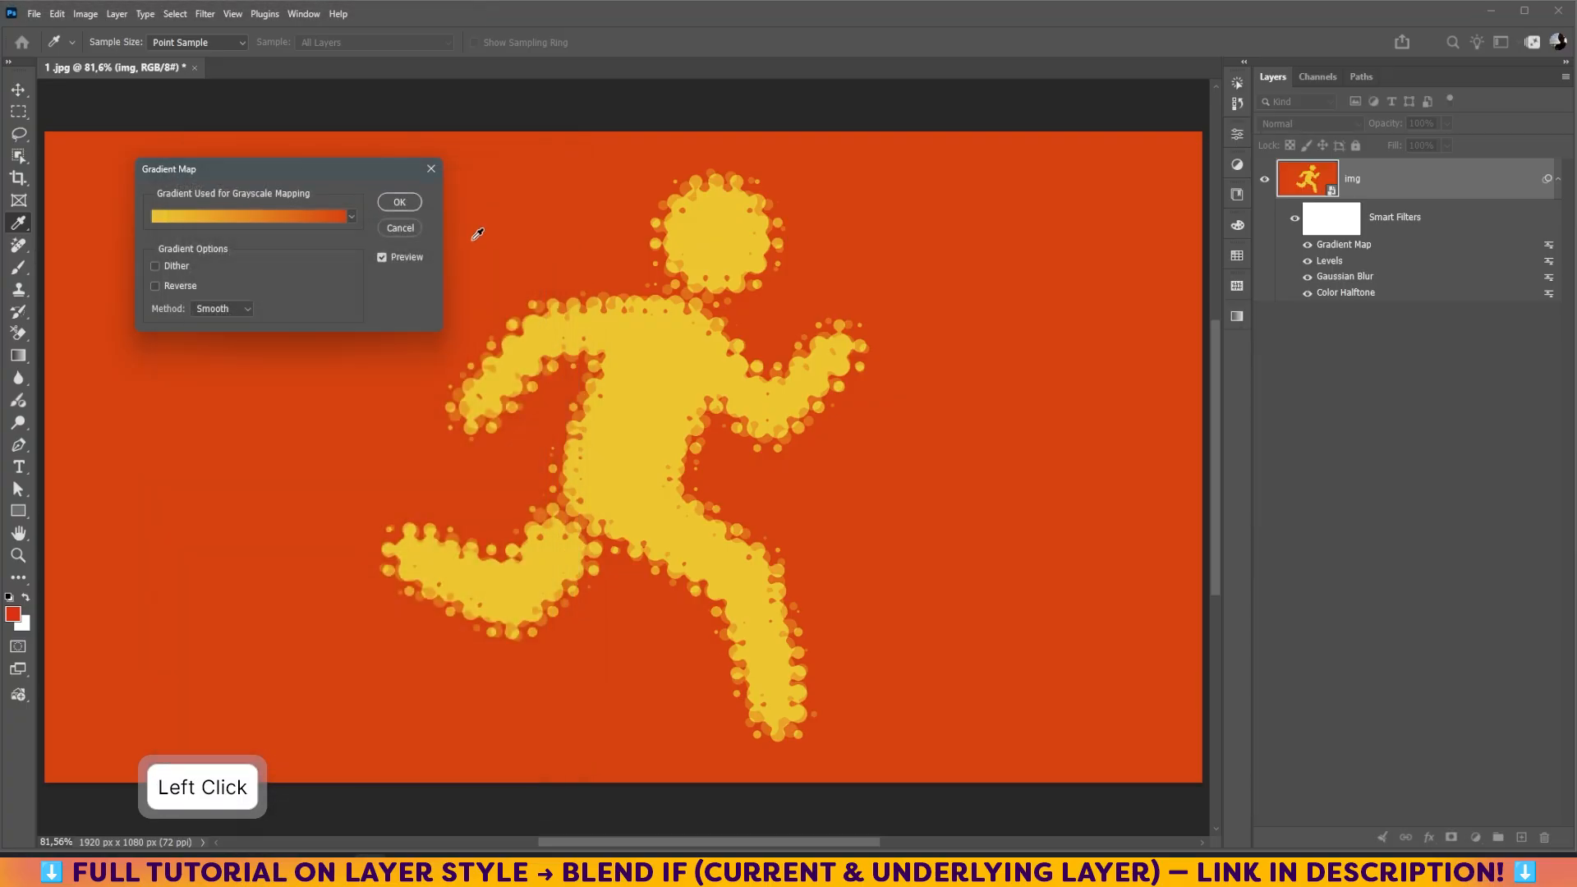
{"action": "left_click", "coordinate": [399, 202]}
{"action": "key", "text": "z"}
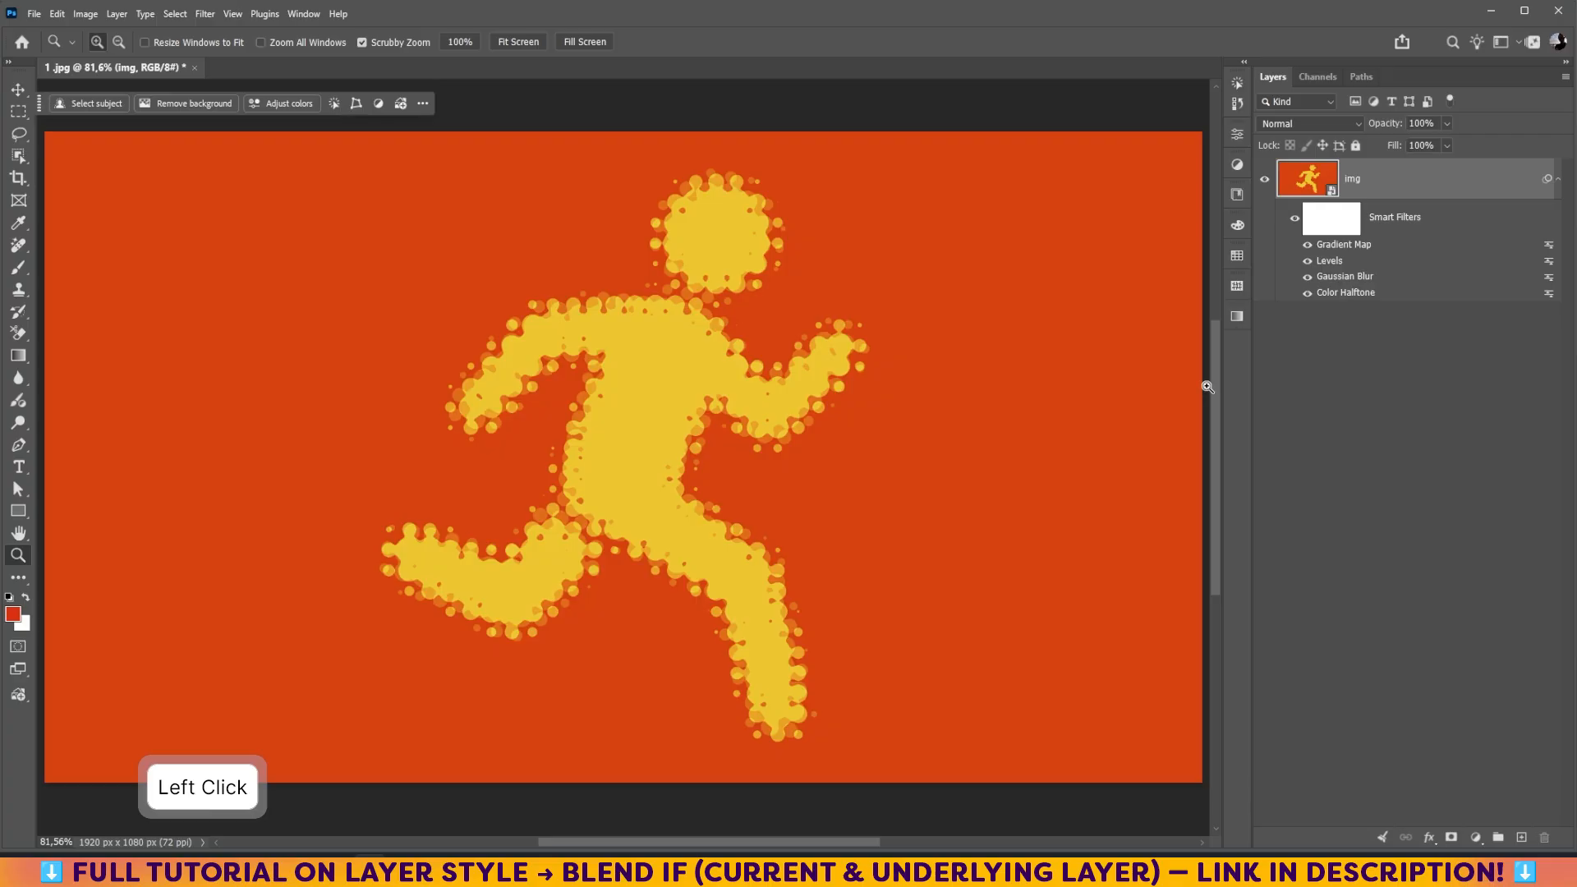
Apply a Filter Gallery Texturizer to the img layer with Sandstone texture, scaling 113%, relief 9 and light from Top.
{"action": "left_click", "coordinate": [206, 15]}
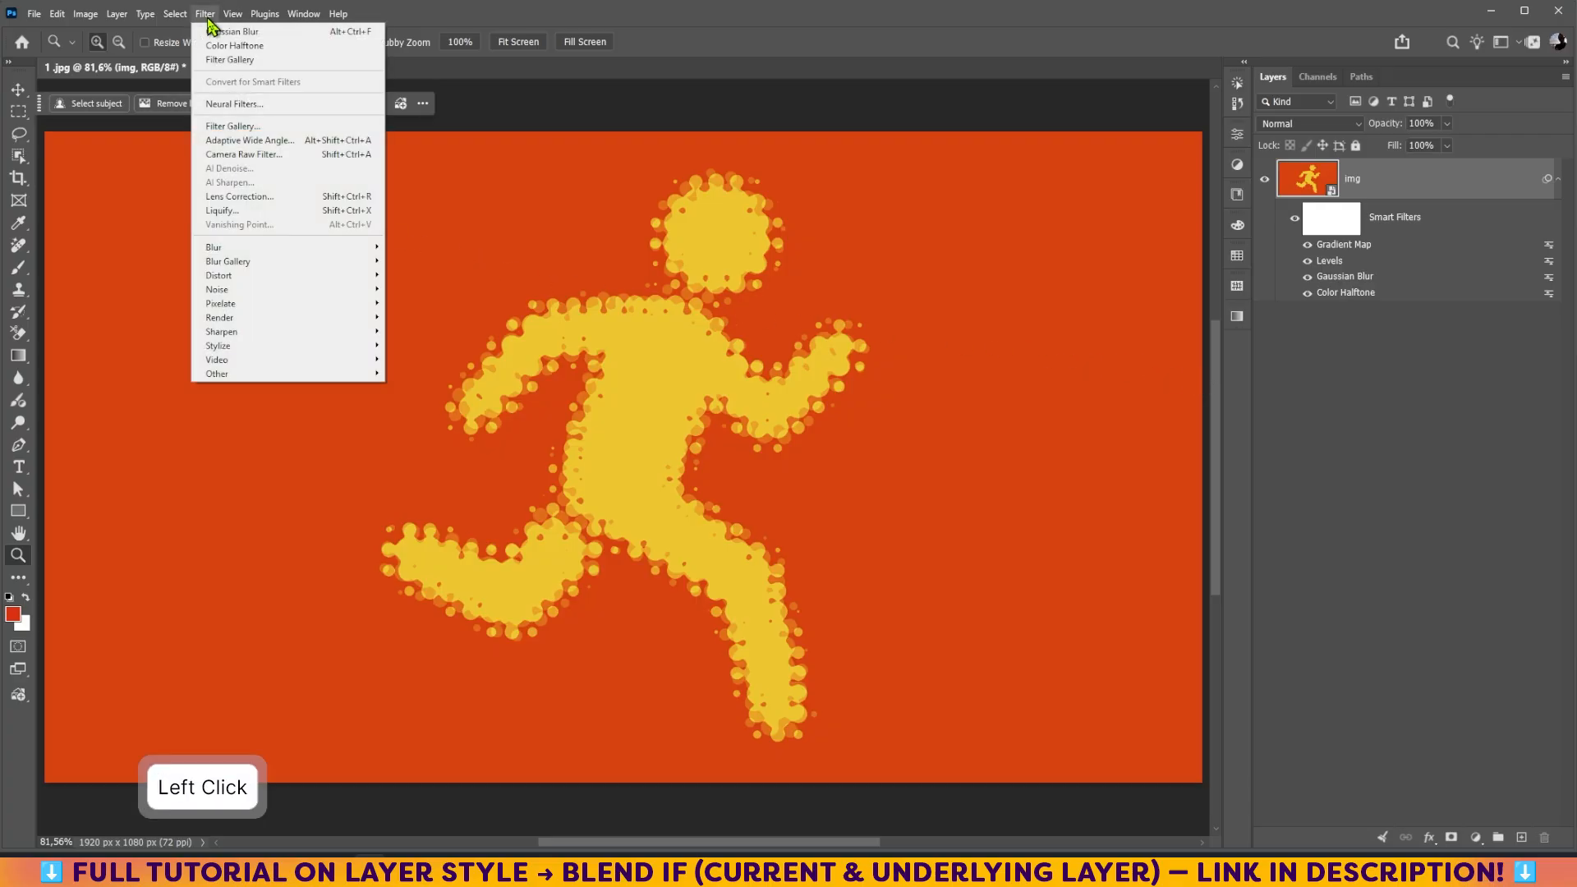
{"action": "left_click", "coordinate": [236, 136]}
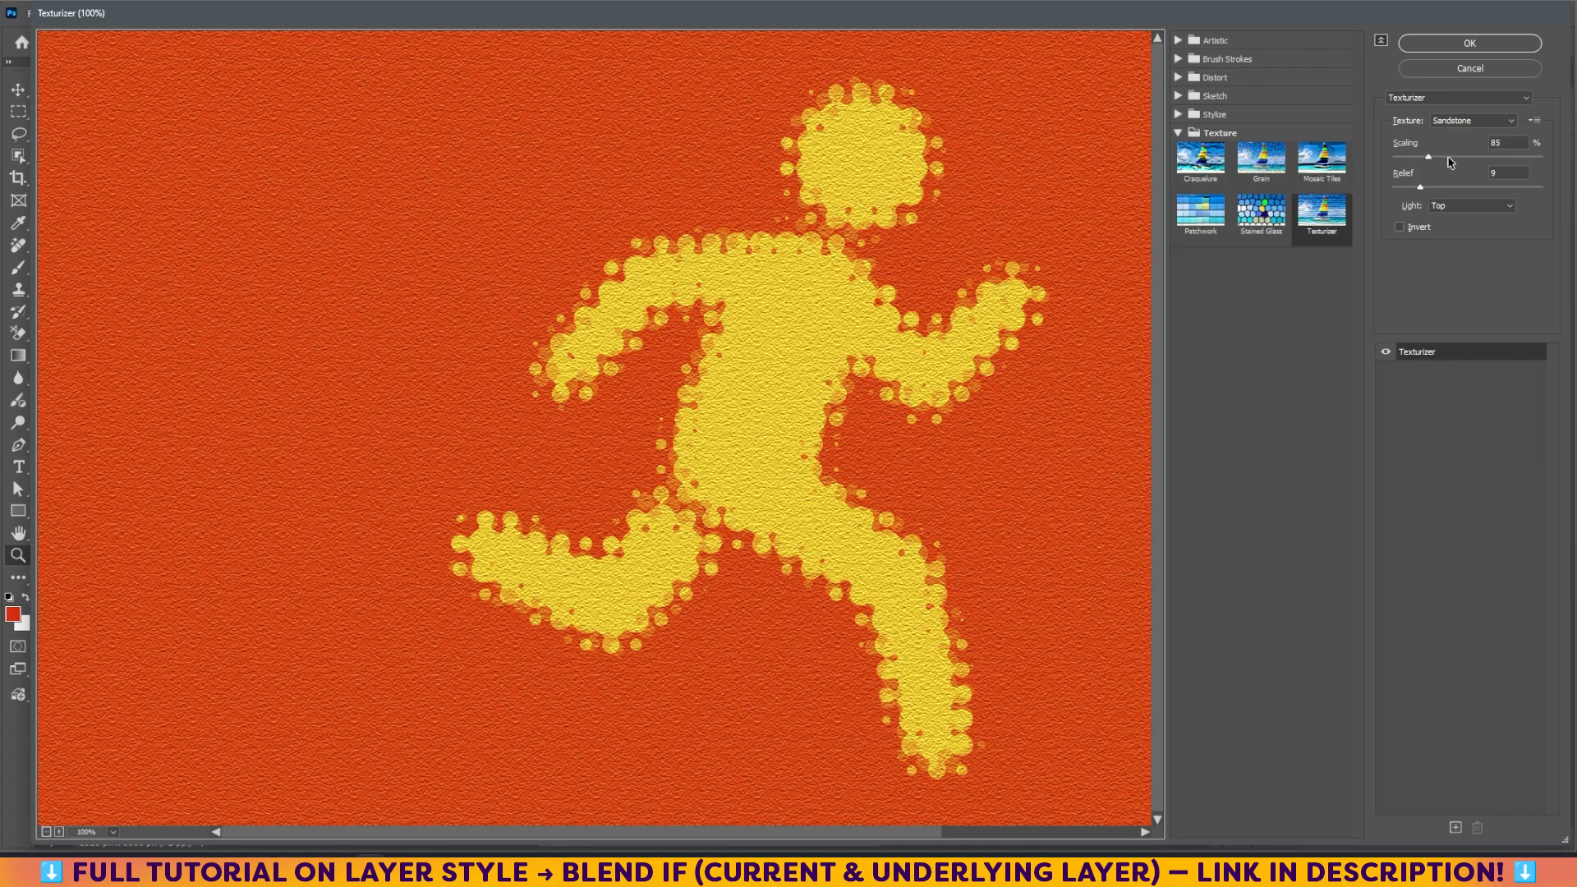
{"action": "left_click", "coordinate": [1448, 156]}
{"action": "left_click", "coordinate": [1480, 157]}
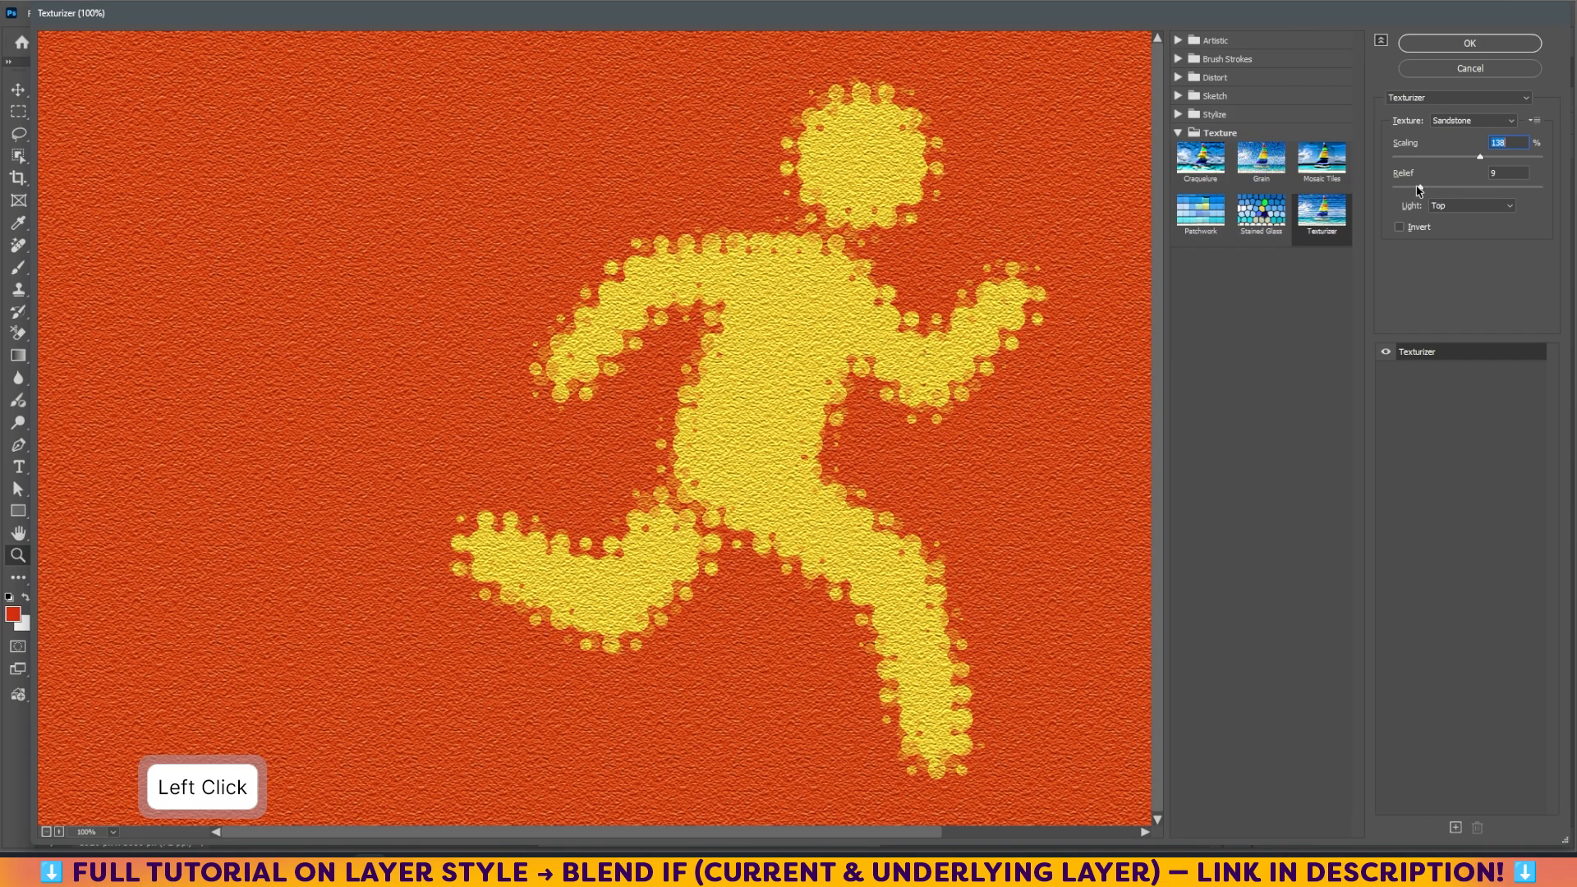
{"action": "mouse_move", "coordinate": [1419, 188]}
{"action": "left_mouse_down"}
{"action": "mouse_move", "coordinate": [1439, 188]}
{"action": "mouse_move", "coordinate": [1423, 208]}
{"action": "left_mouse_up"}
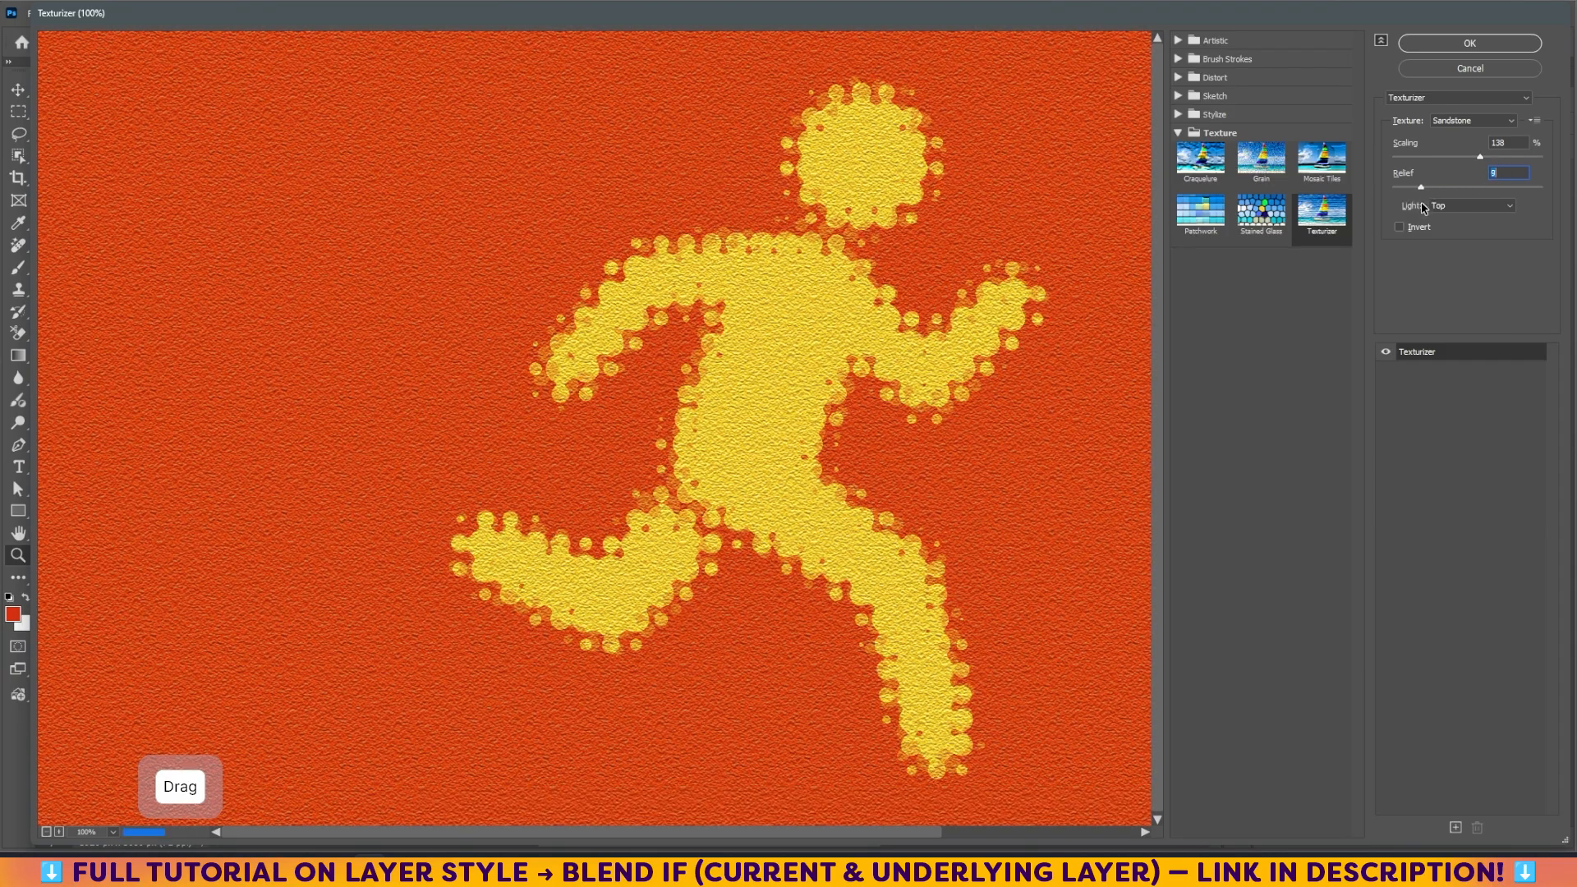
{"action": "left_click", "coordinate": [1457, 158]}
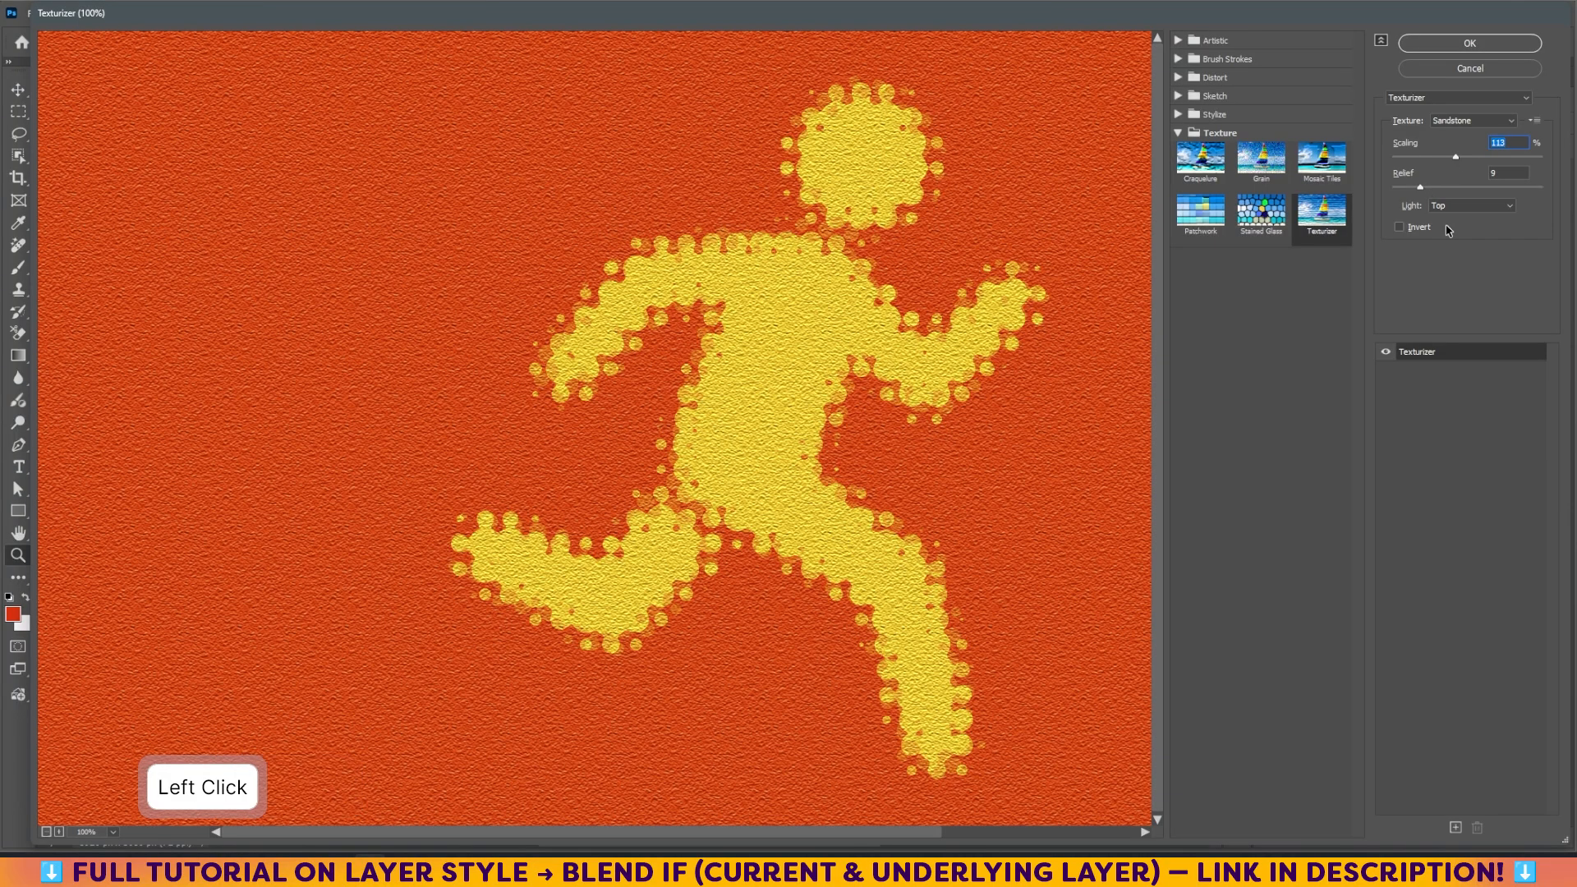
{"action": "left_click", "coordinate": [1477, 49]}
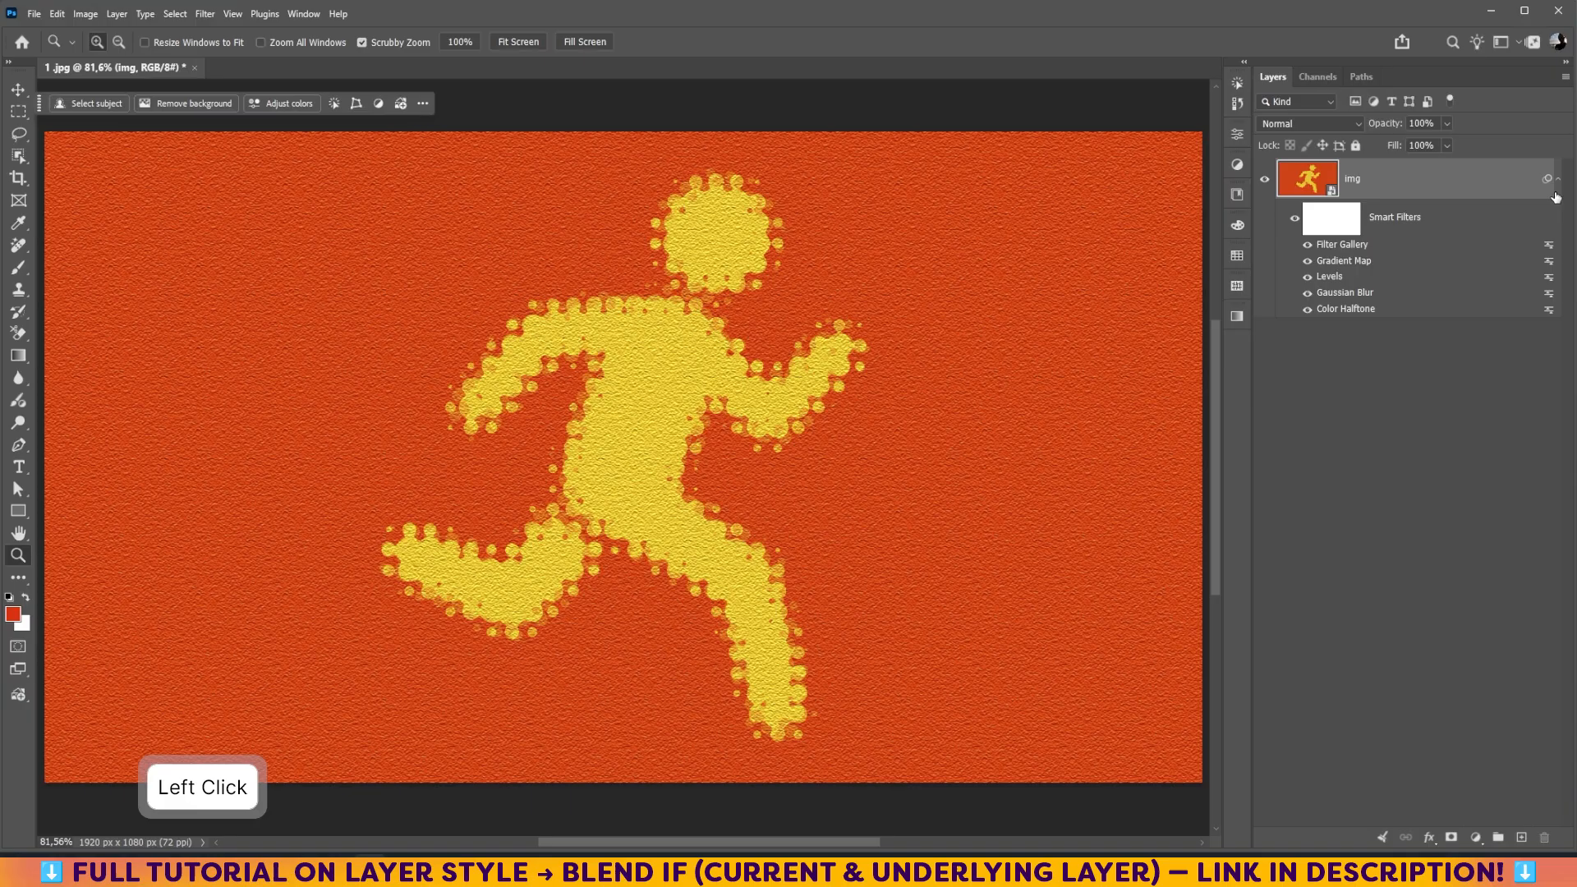
Open the images 2.jpg and 3.jpg together from the project folder.
{"action": "left_click", "coordinate": [35, 14]}
{"action": "left_click", "coordinate": [49, 47]}
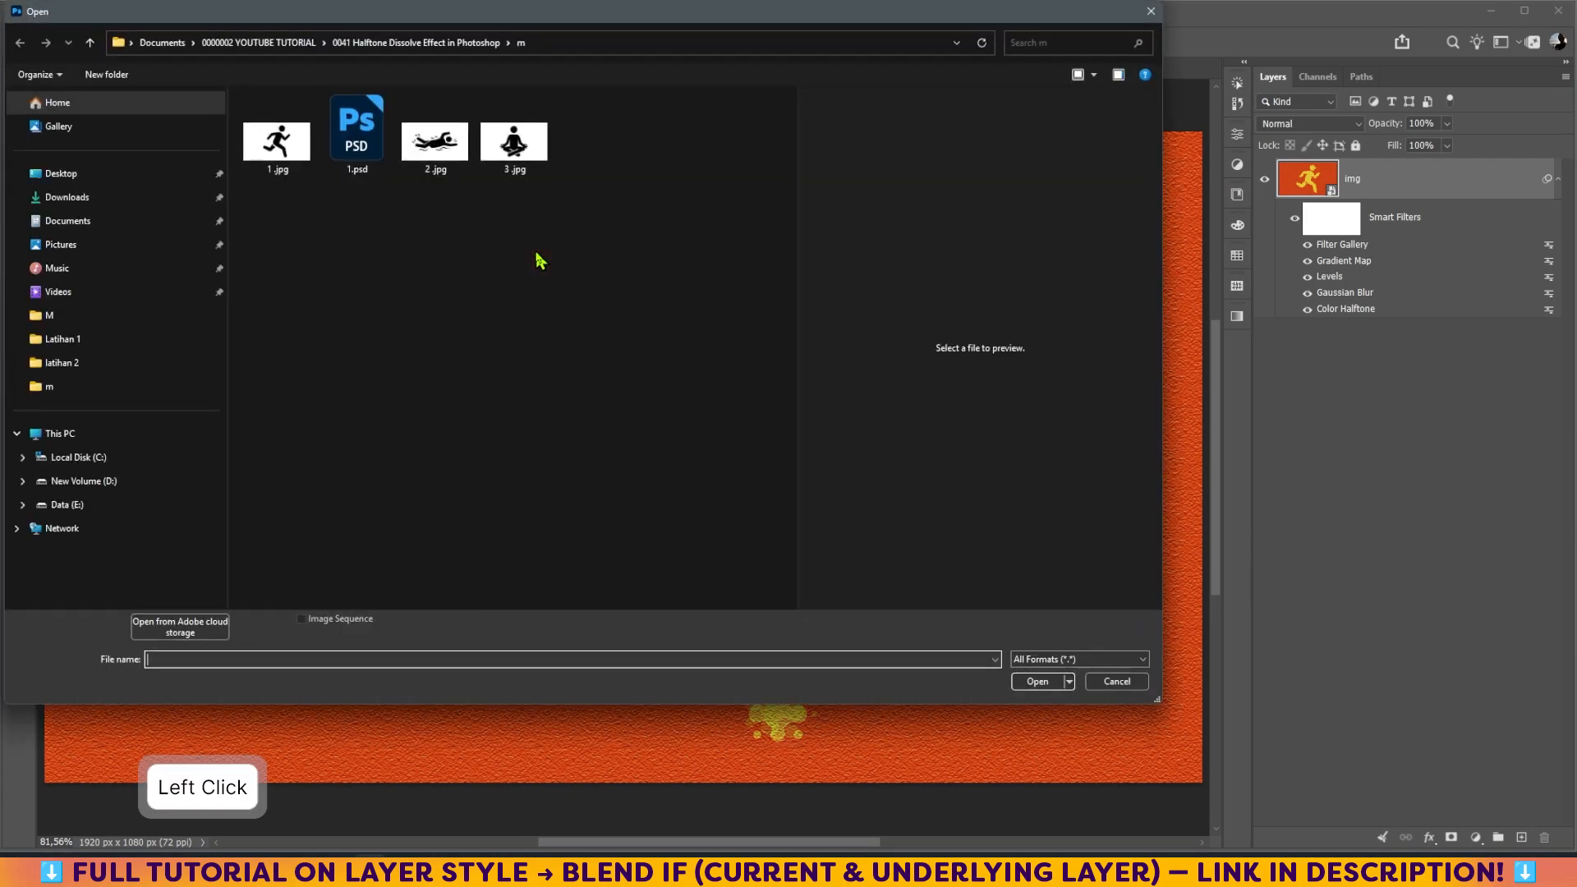
{"action": "left_click", "coordinate": [411, 106]}
{"action": "left_click", "coordinate": [485, 98]}
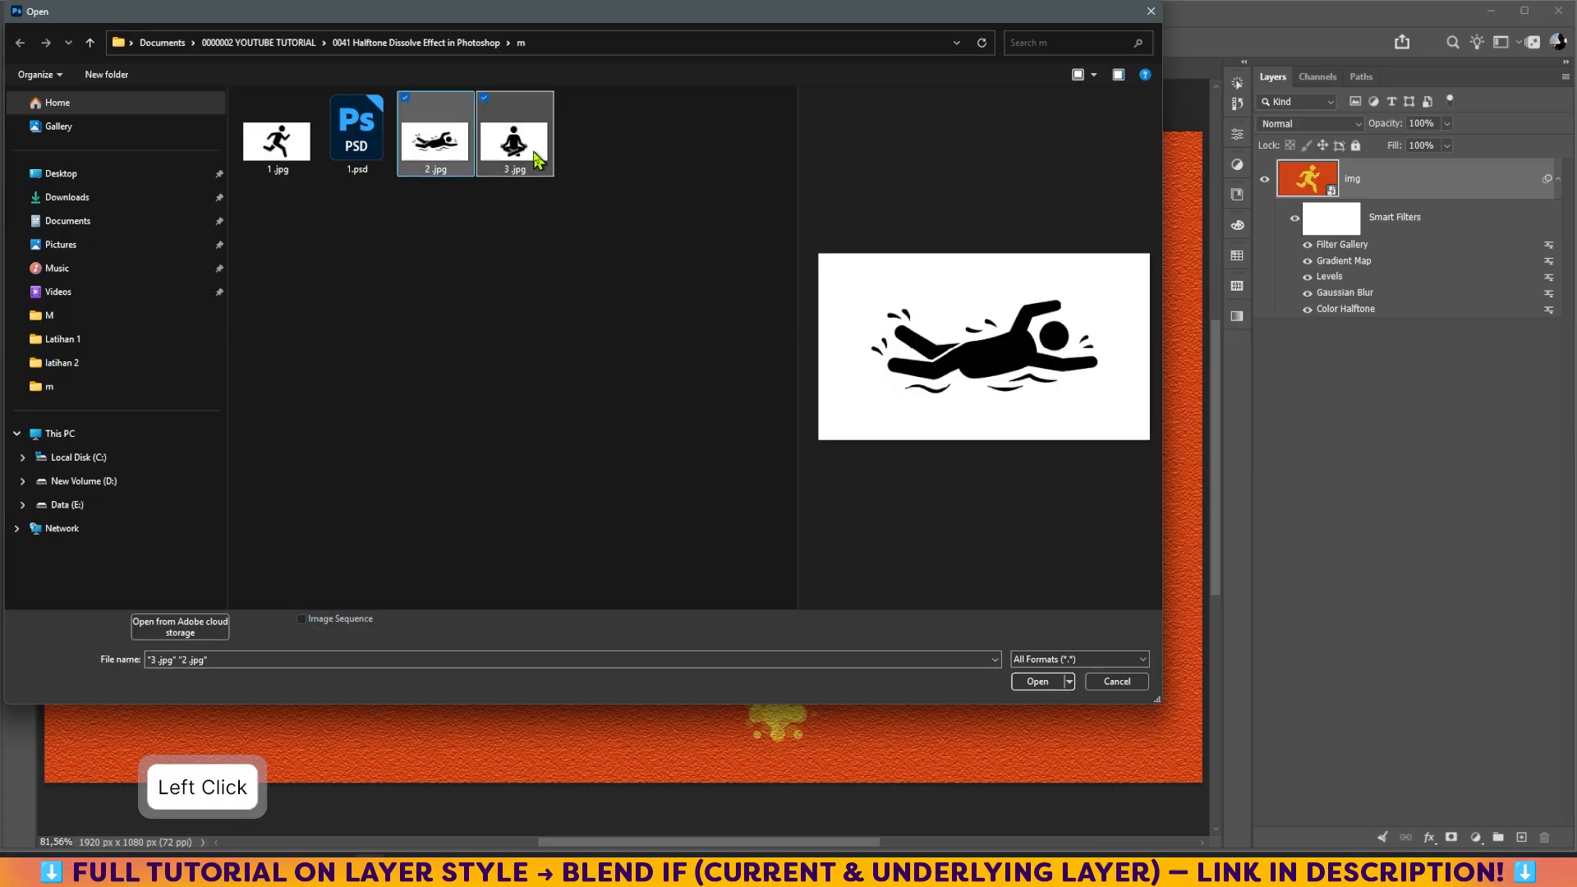
{"action": "left_click", "coordinate": [1036, 683]}
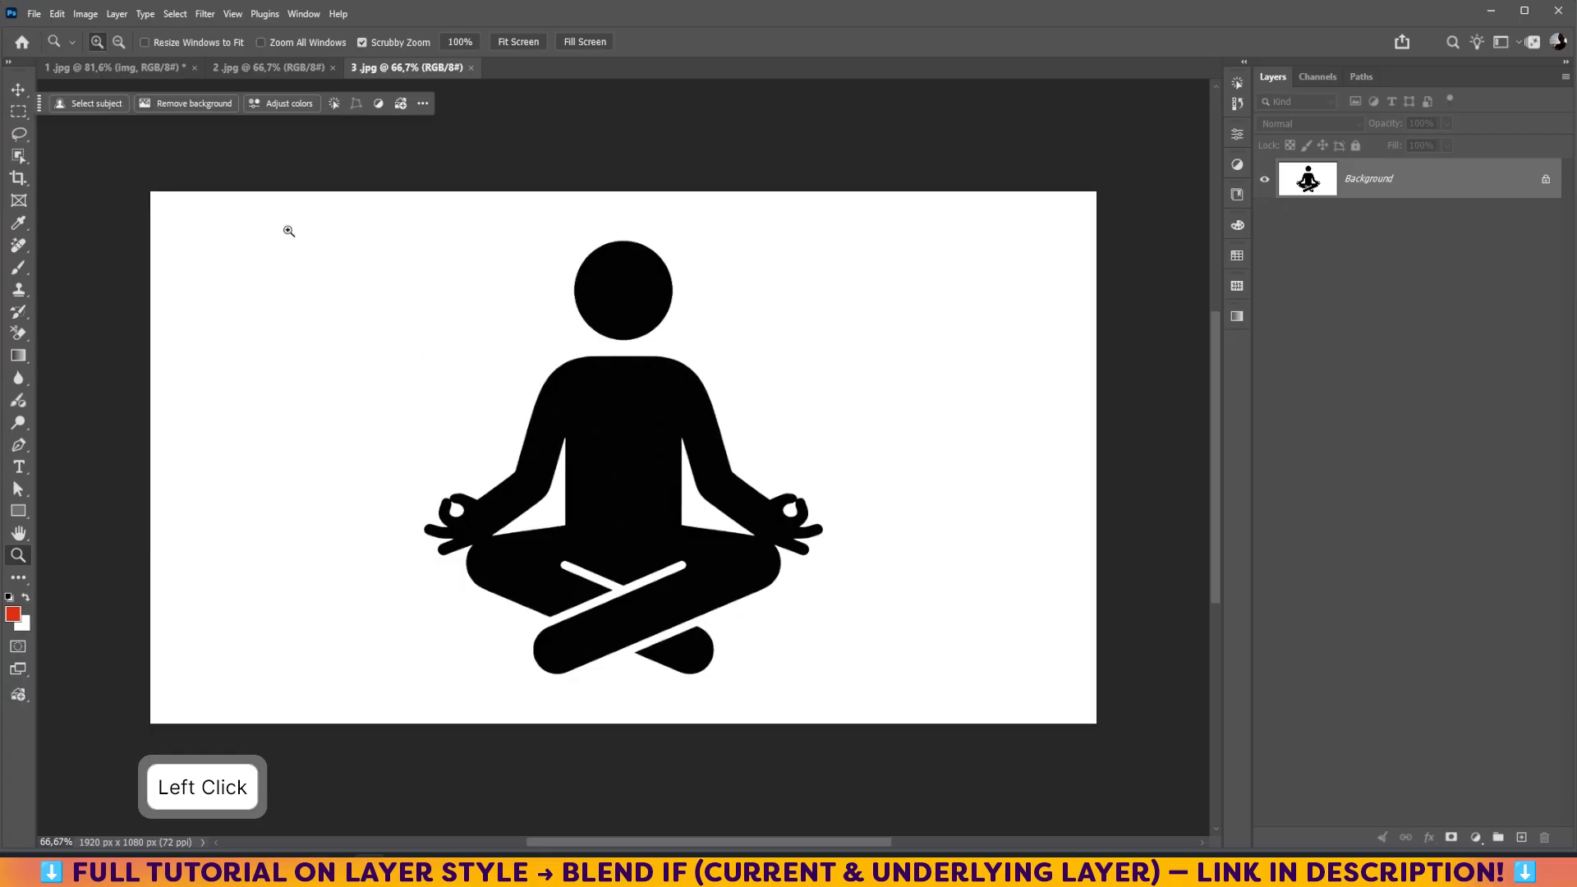
Open the contents of the img smart object in 1.jpg and arrange the four open documents in a 4-up layout.
{"action": "left_click", "coordinate": [123, 68]}
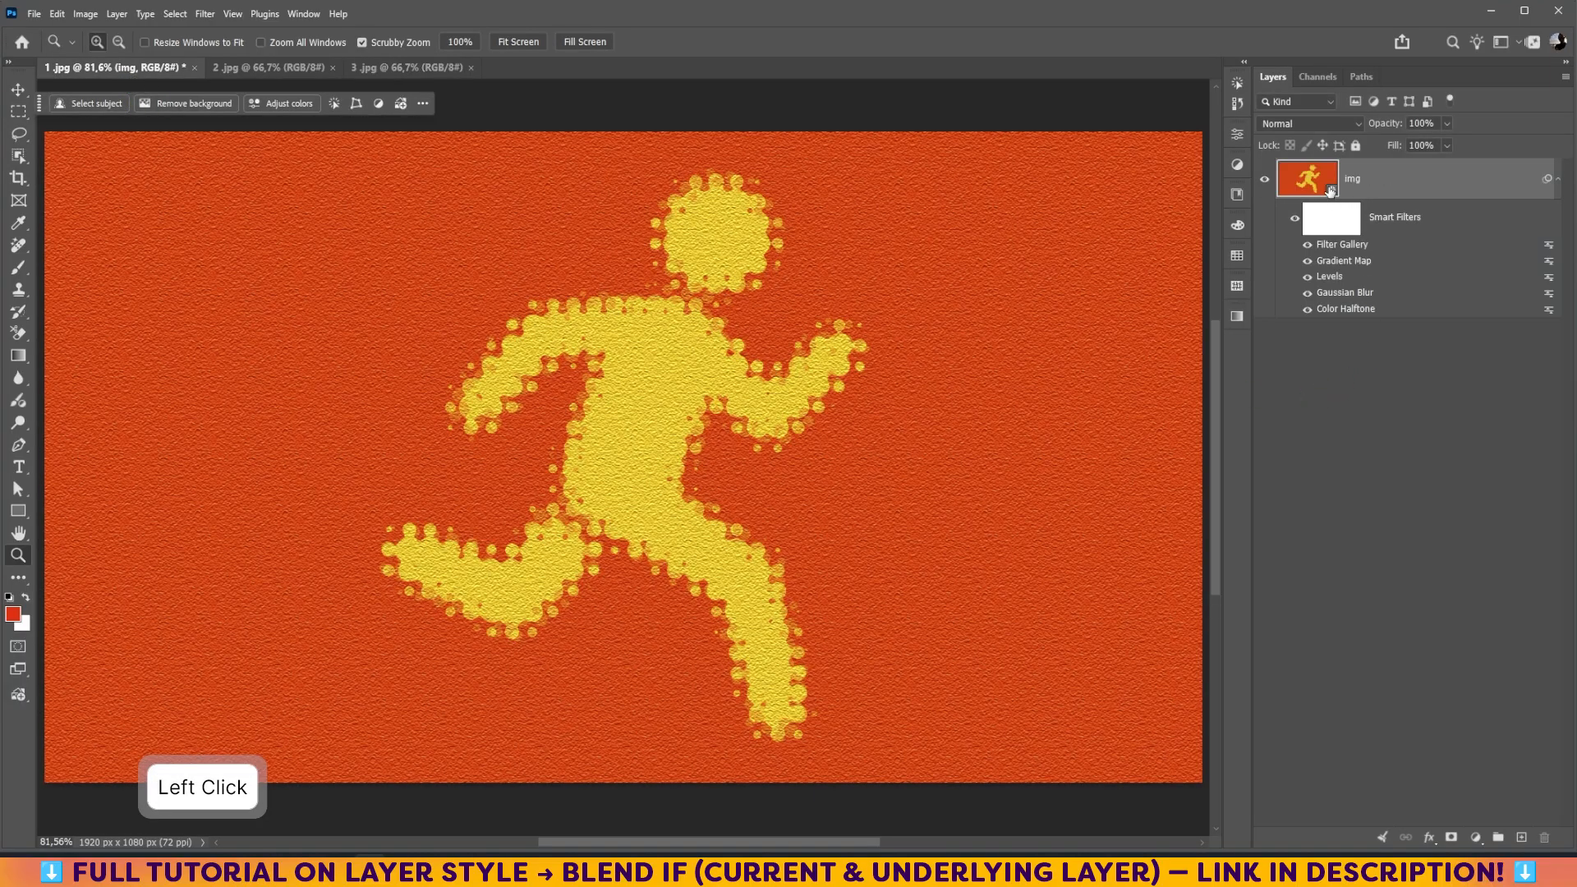
{"action": "double_click", "coordinate": [1331, 191]}
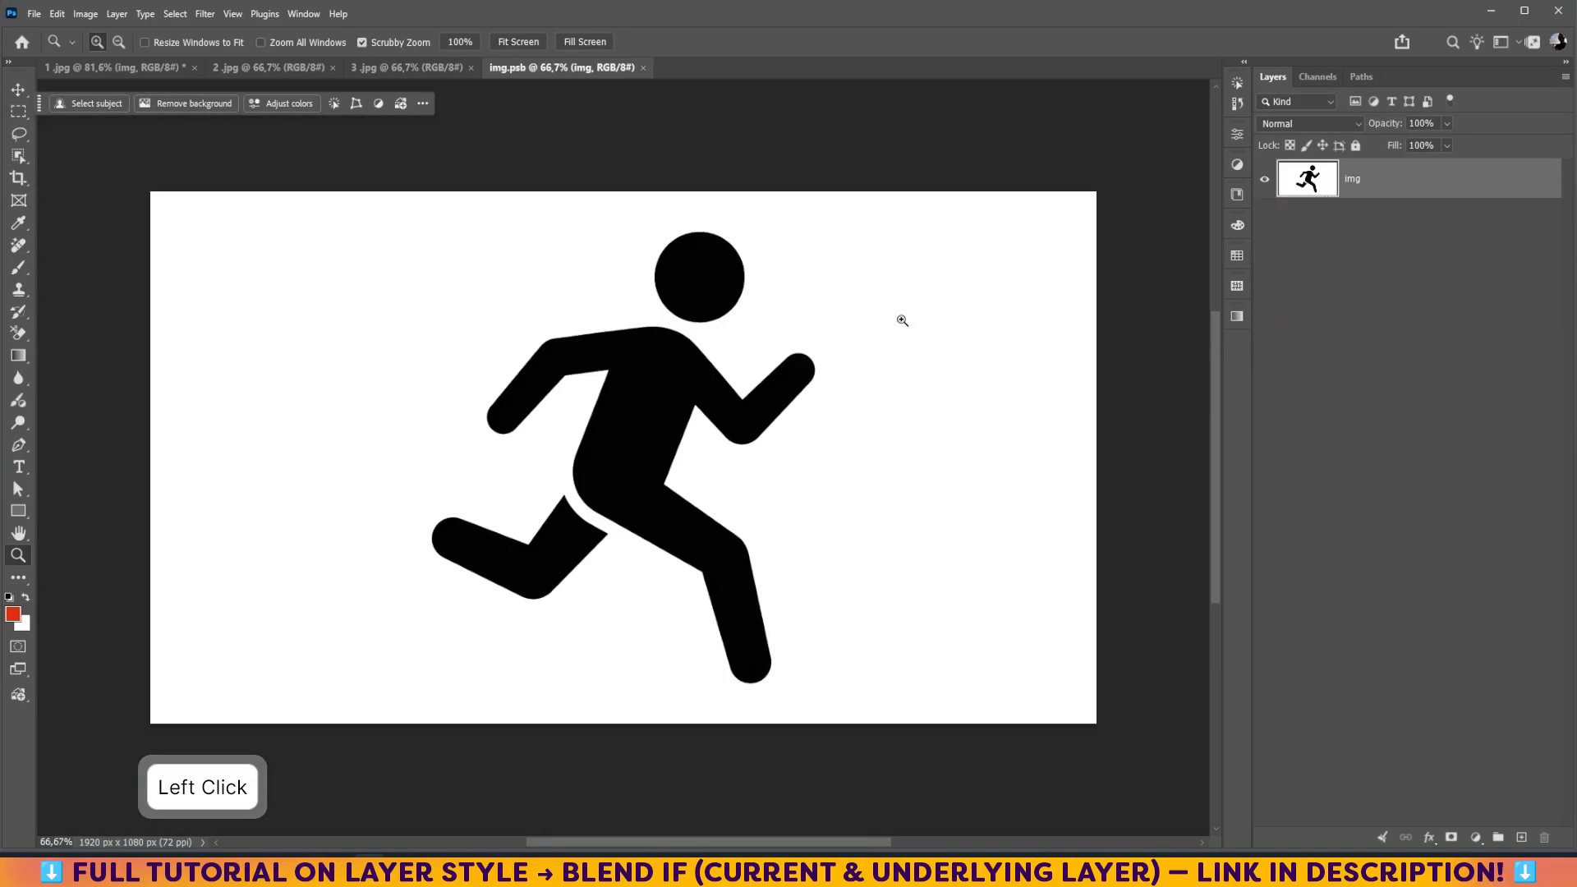
{"action": "left_click", "coordinate": [306, 13]}
{"action": "mouse_move", "coordinate": [312, 37]}
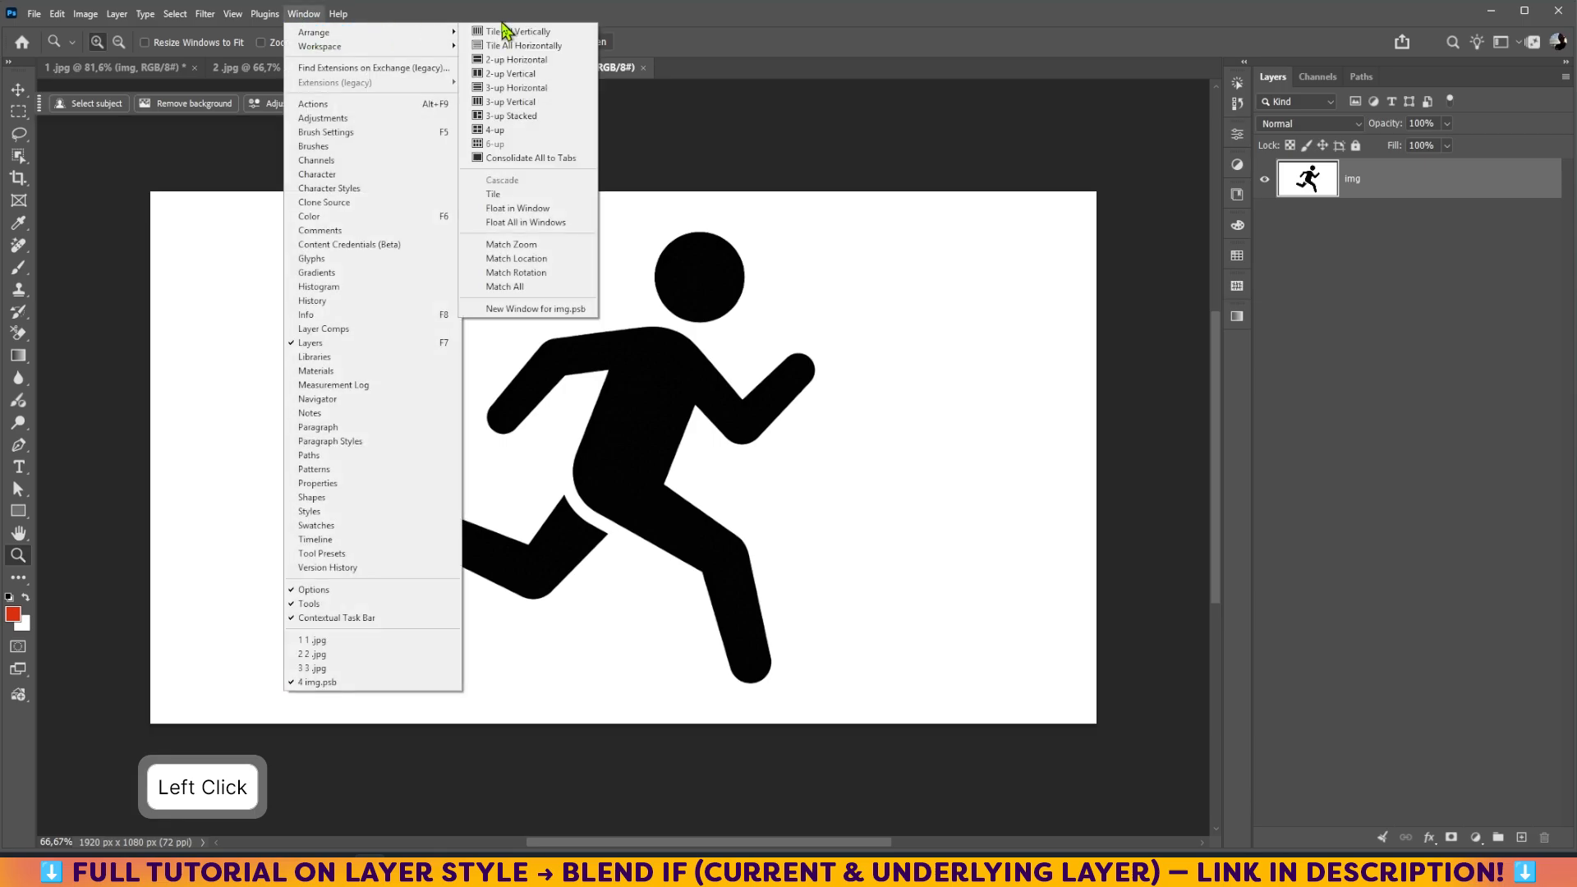
{"action": "left_click", "coordinate": [503, 130]}
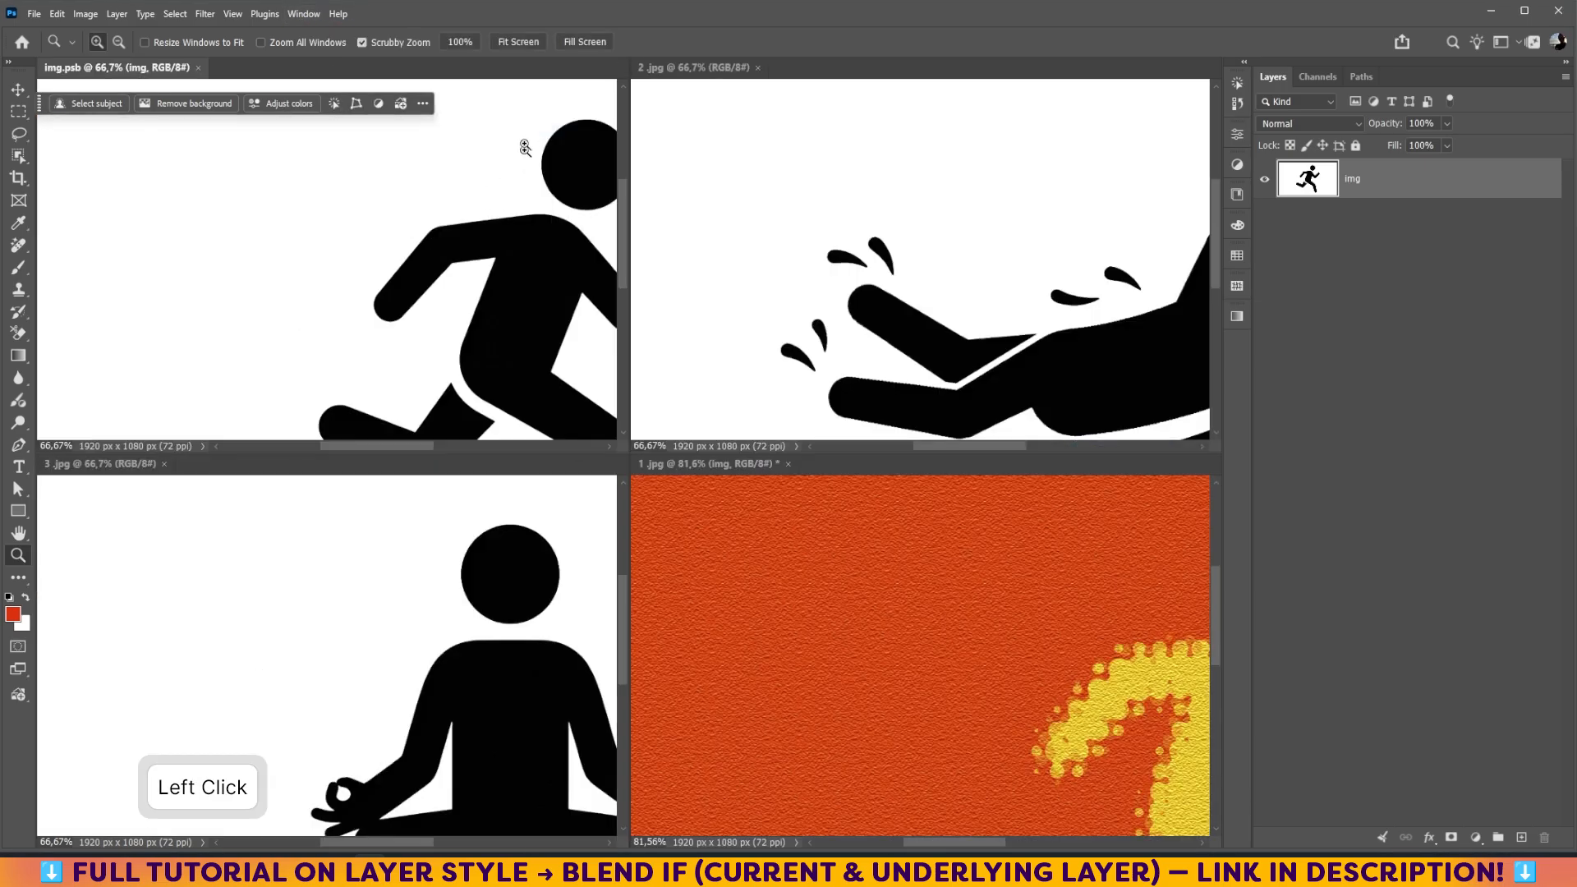
Fit each of the four tiled documents to its window so the whole image shows.
{"action": "left_click", "coordinate": [678, 72]}
{"action": "left_click", "coordinate": [518, 42]}
{"action": "left_click", "coordinate": [252, 70]}
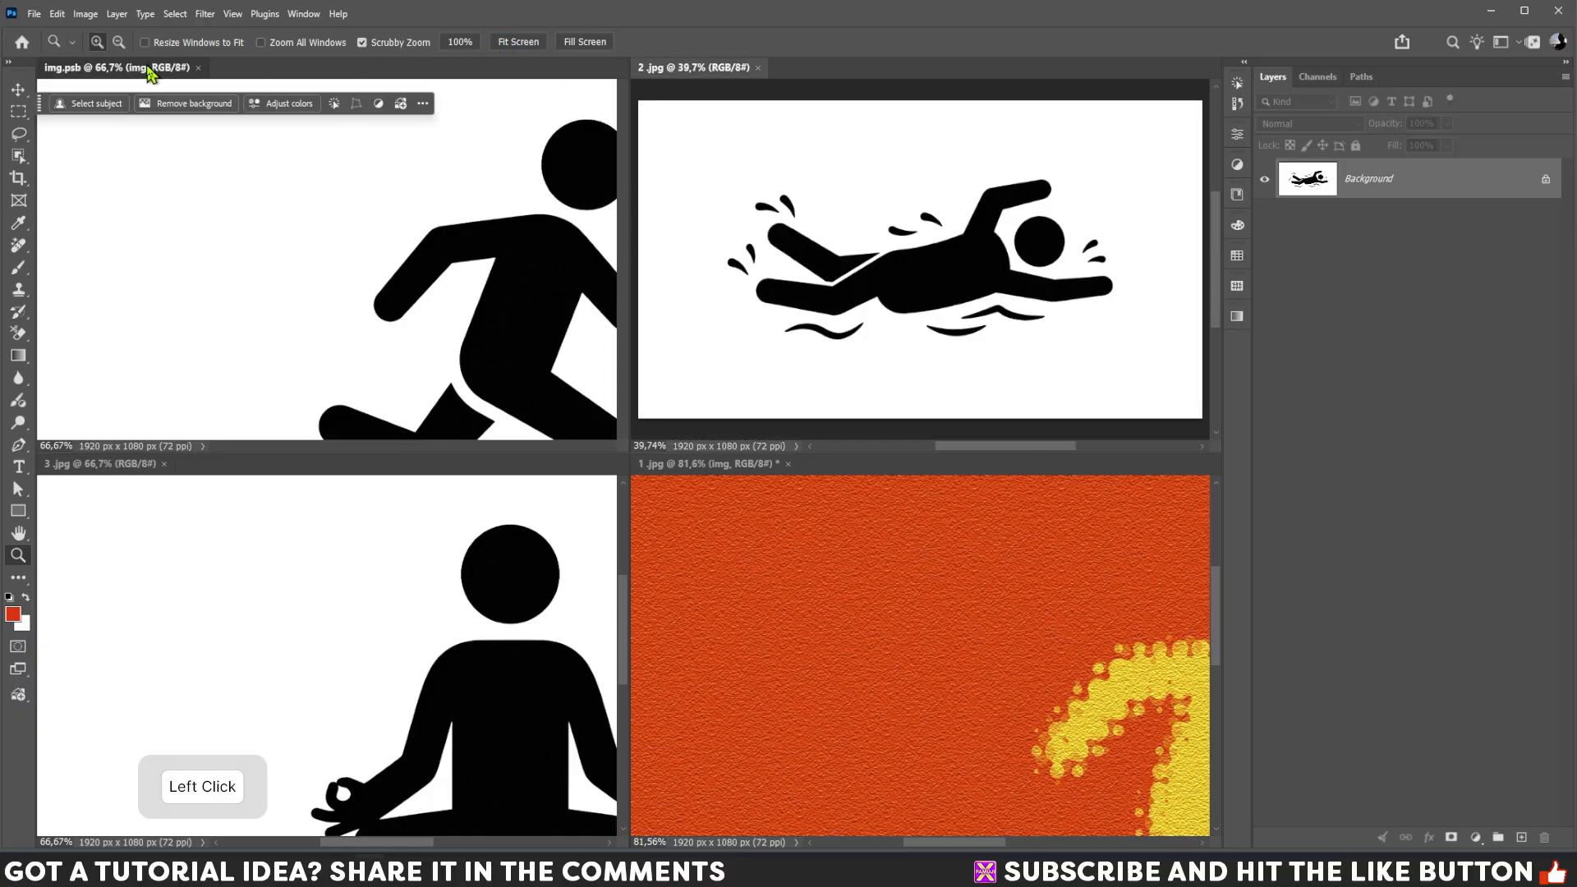
{"action": "left_click", "coordinate": [518, 43]}
{"action": "left_click", "coordinate": [123, 465]}
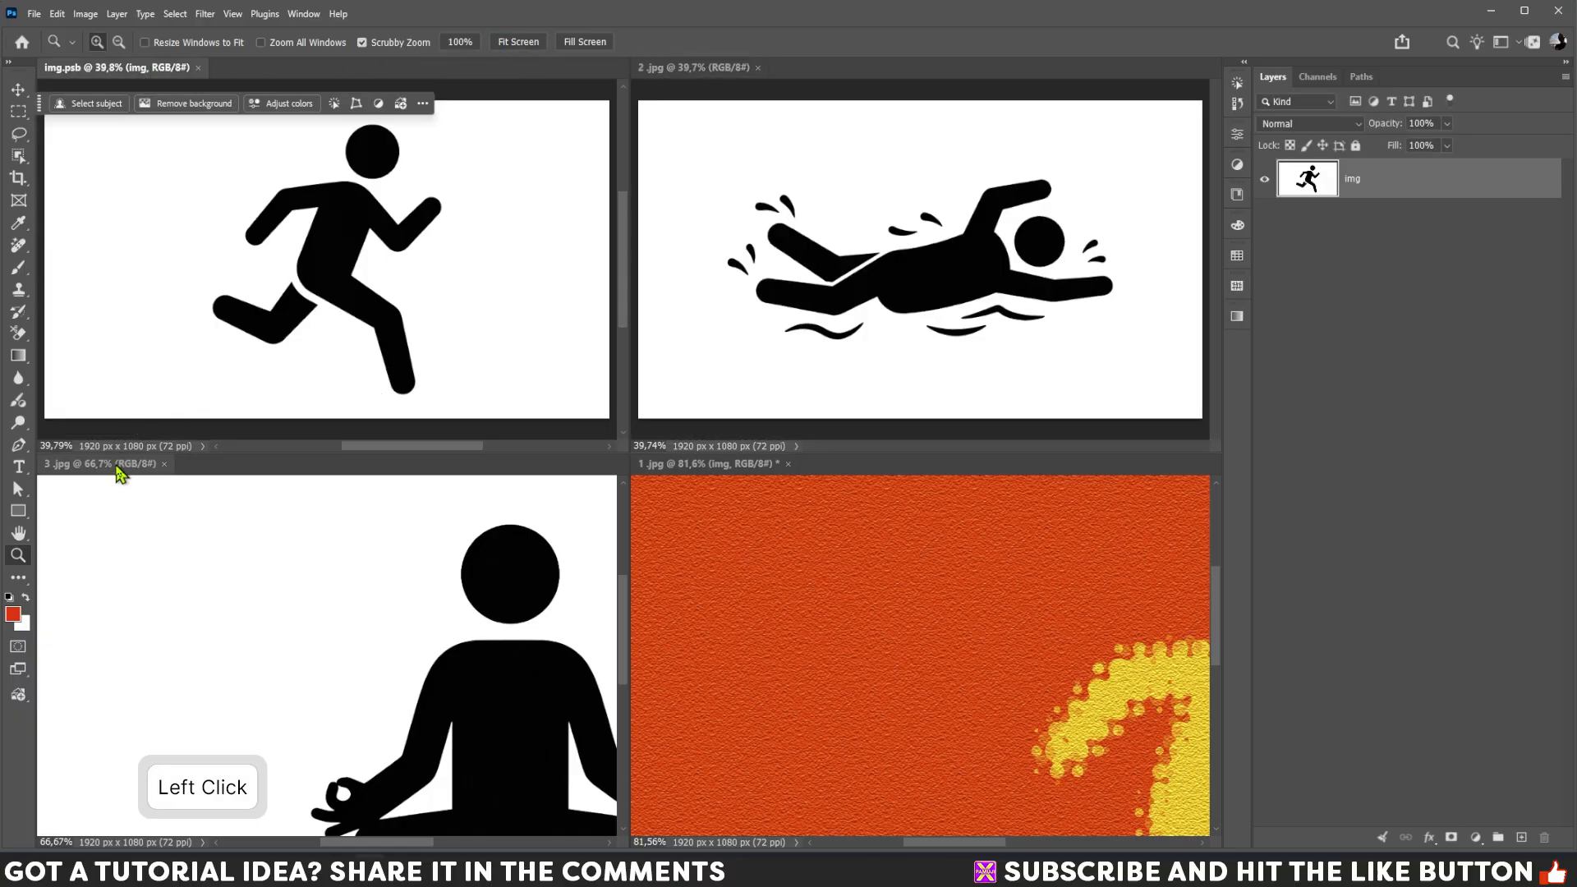
{"action": "left_click", "coordinate": [518, 42]}
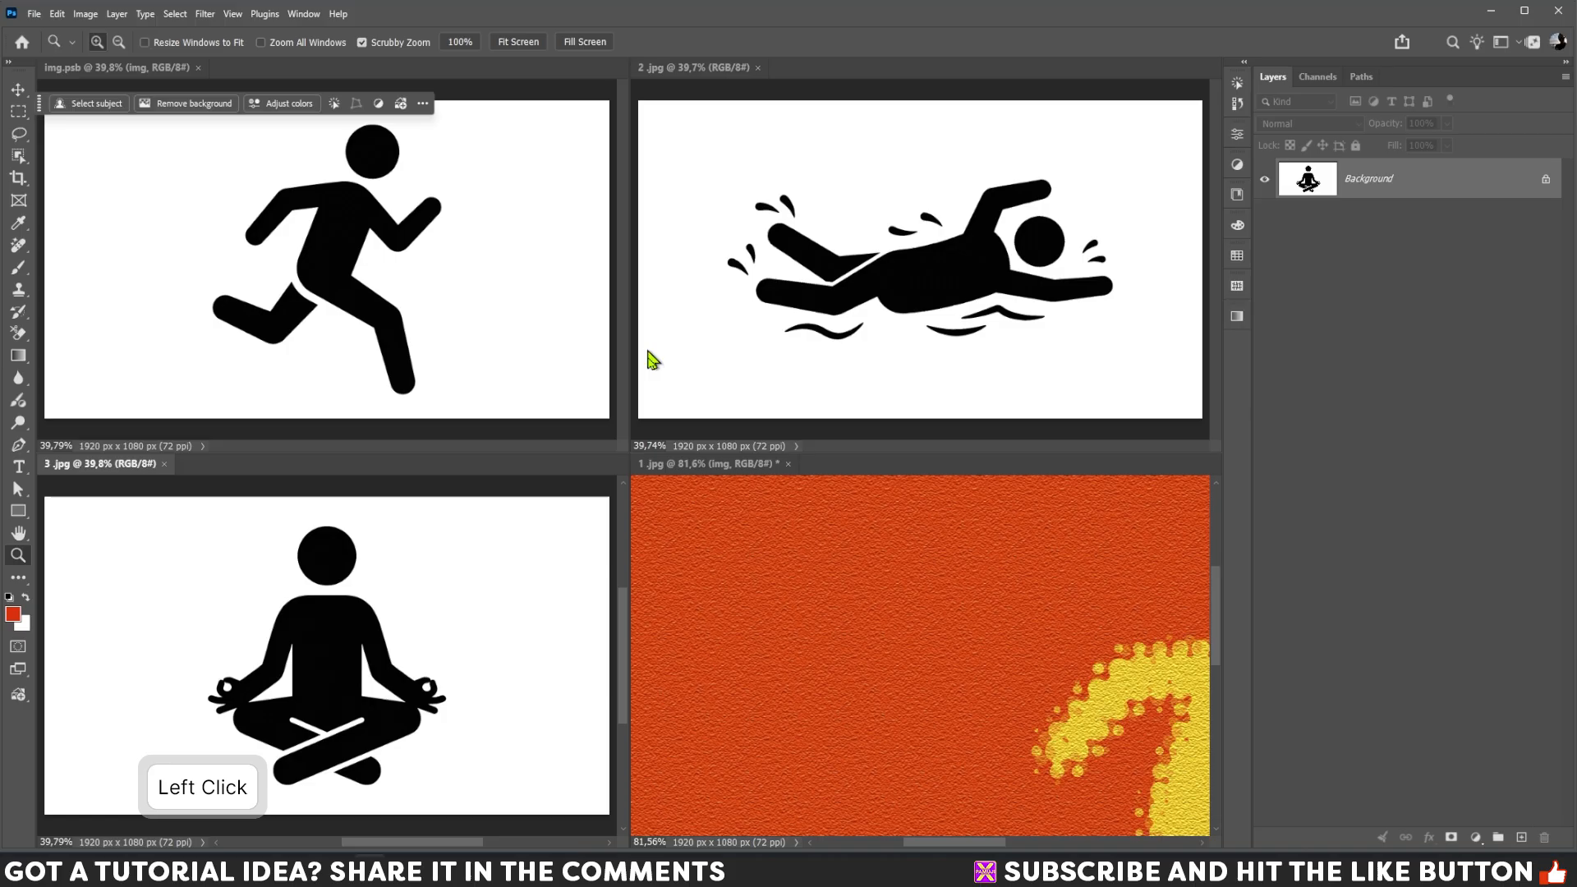
{"action": "left_click", "coordinate": [694, 464]}
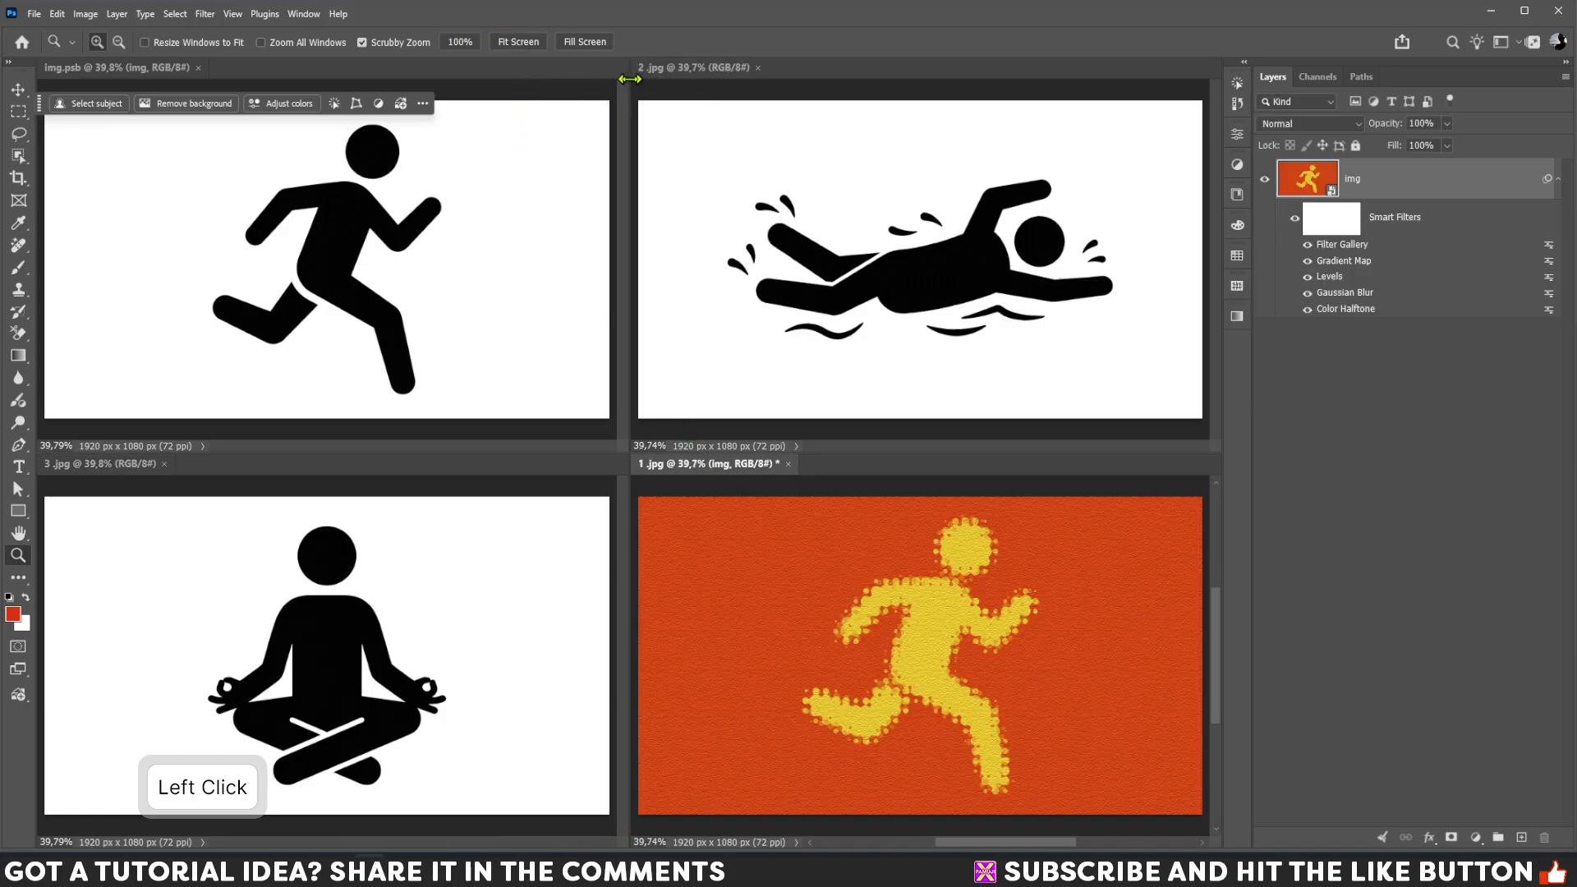
Copy the Background layers of 2.jpg and 3.jpg into img.psb as centred layers above the running figure.
{"action": "left_click", "coordinate": [690, 67]}
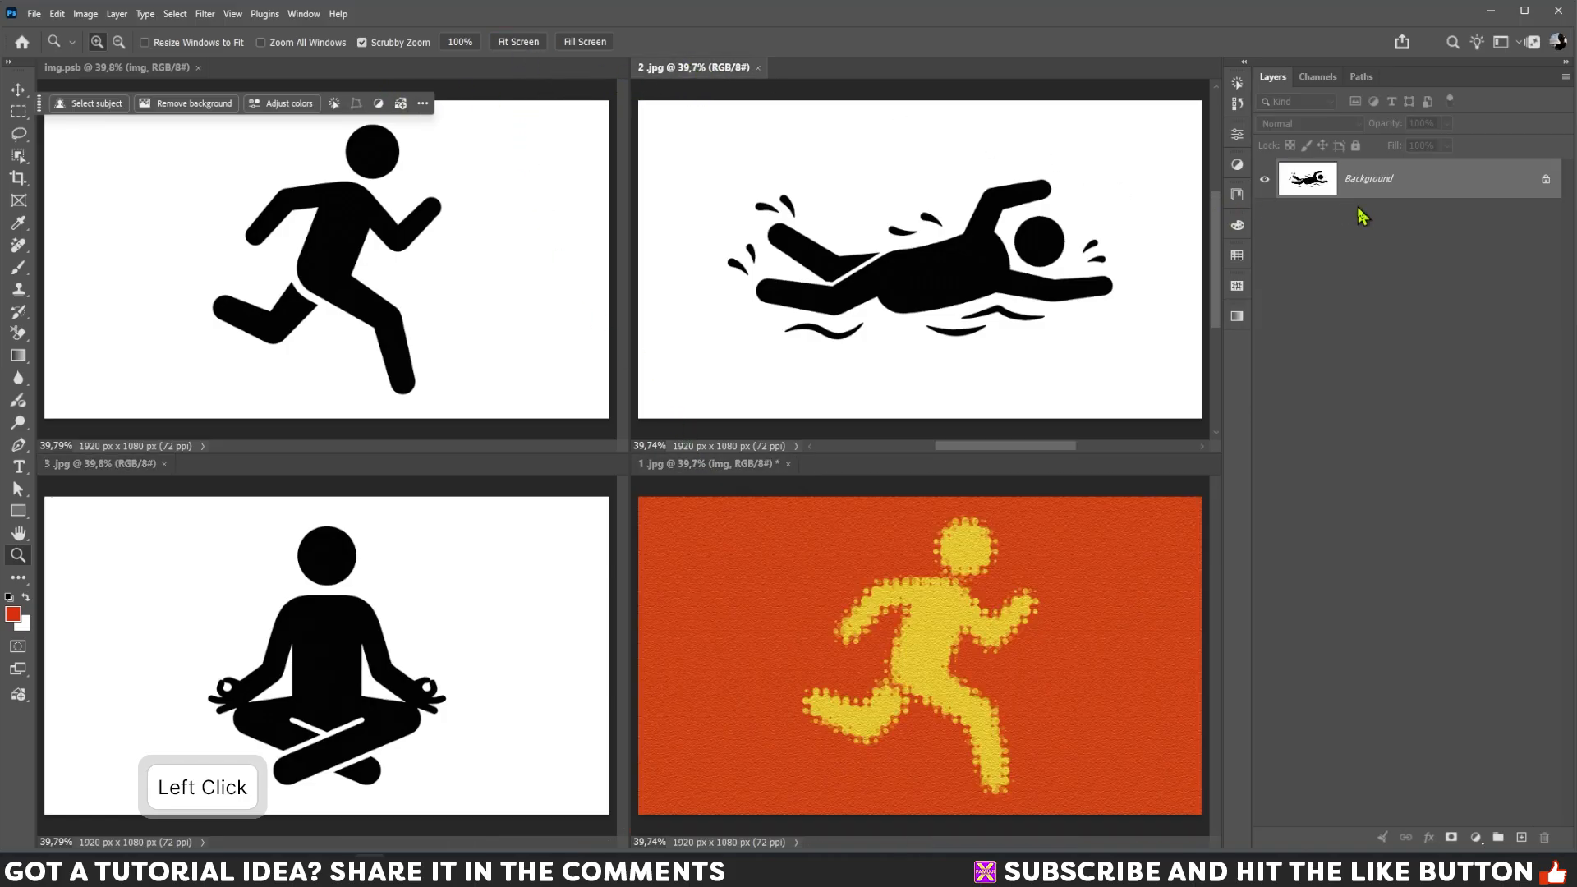
{"action": "left_click_drag", "start_coordinate": [1364, 181], "coordinate": [350, 233]}
{"action": "left_click", "coordinate": [148, 464]}
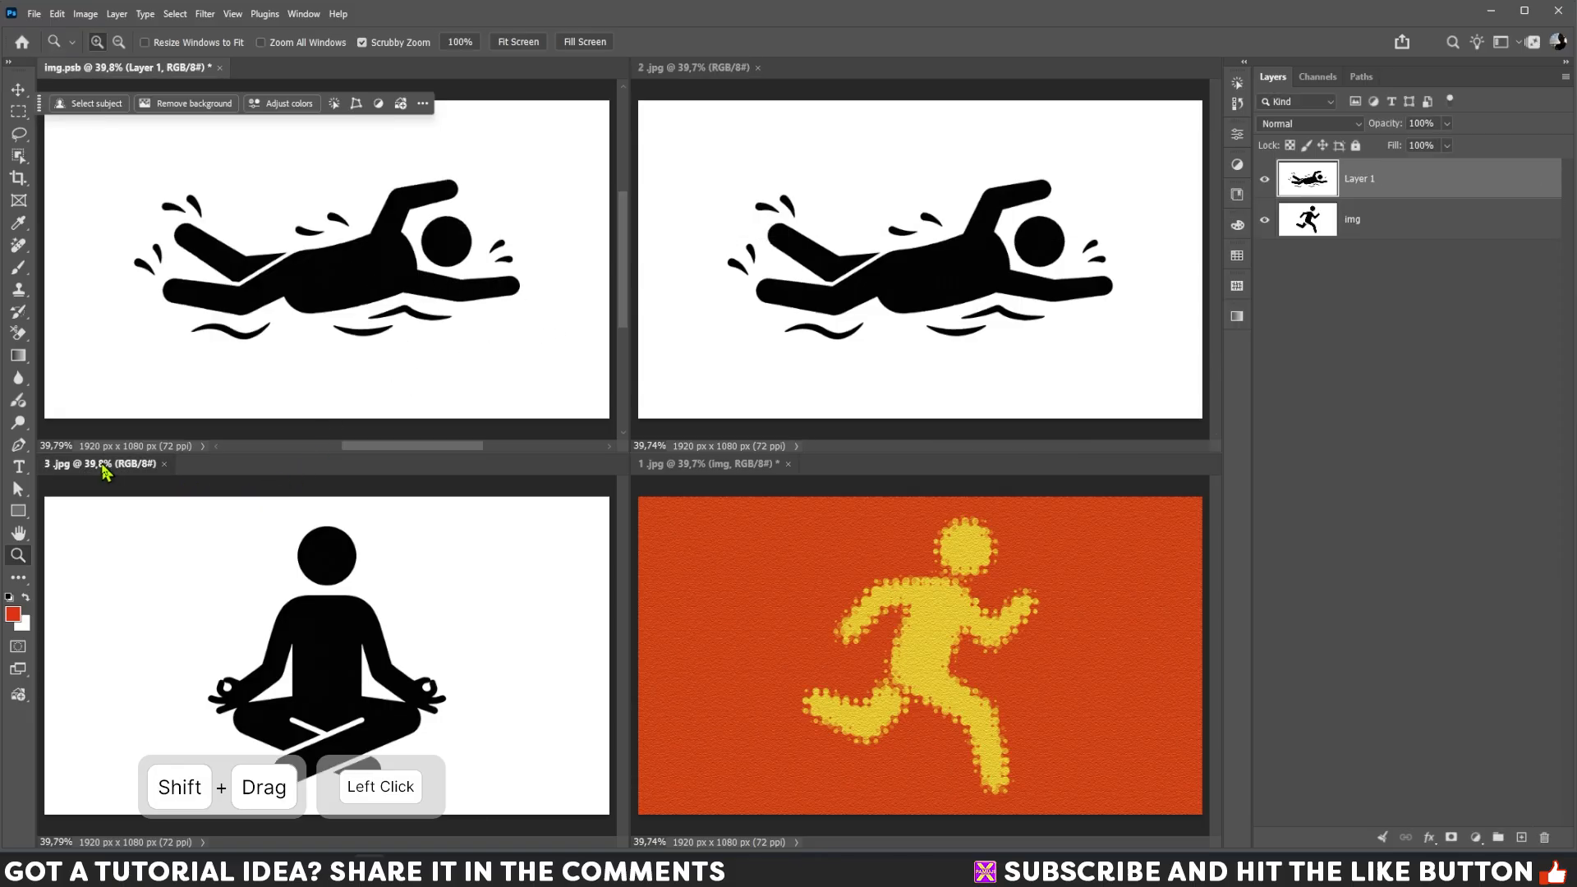
{"action": "left_click_drag", "start_coordinate": [1361, 187], "coordinate": [386, 288]}
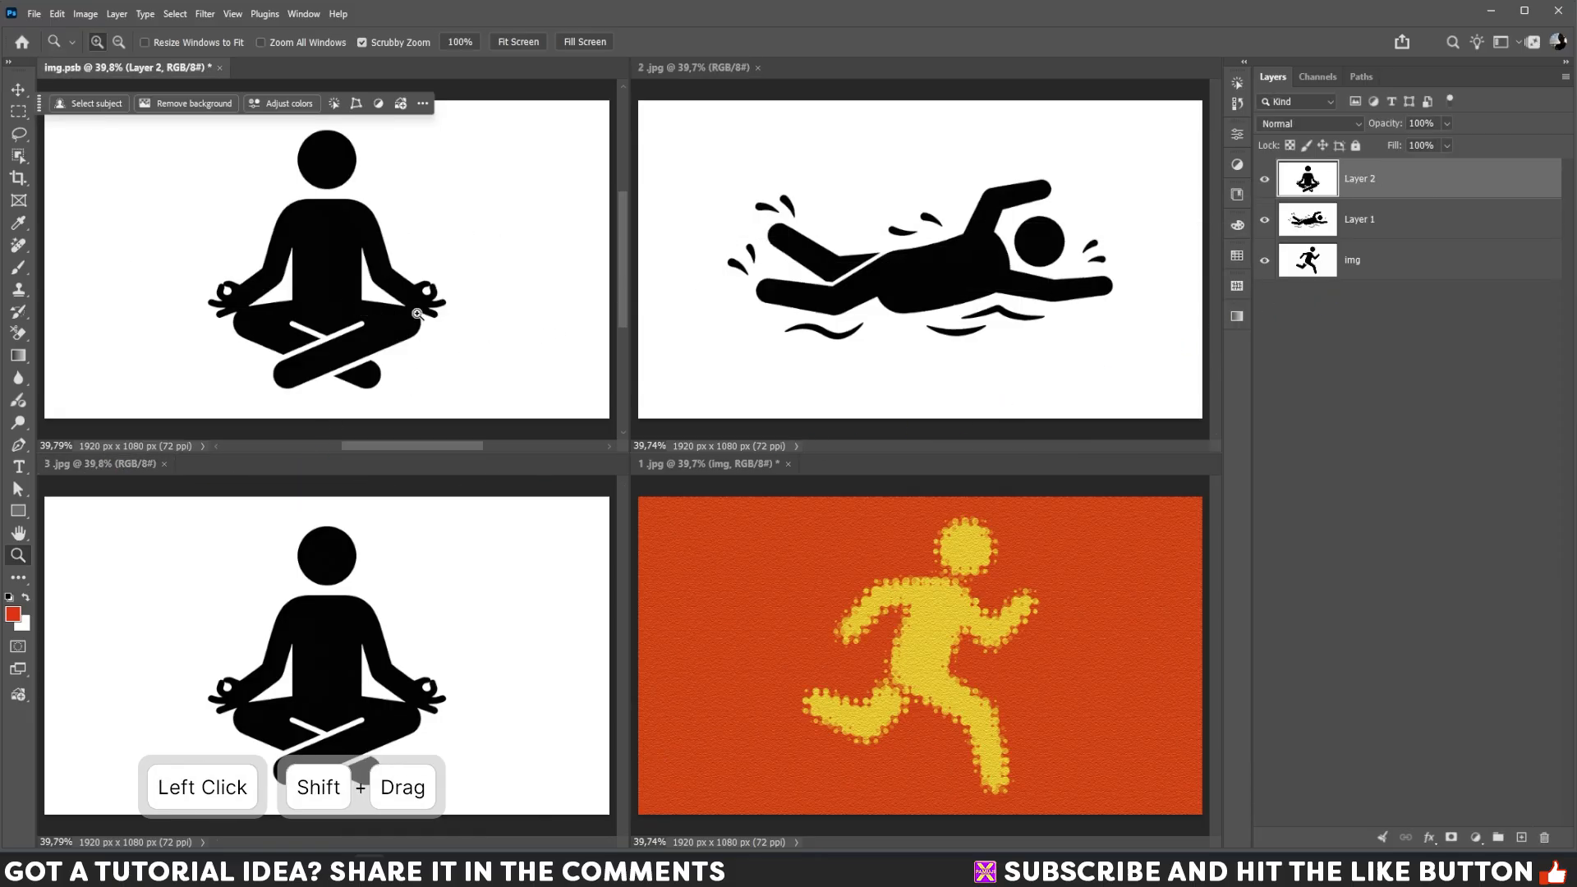
Close the 2.jpg and 3.jpg documents, keeping img.psb and 1.jpg open side by side.
{"action": "left_click", "coordinate": [703, 77]}
{"action": "left_click", "coordinate": [757, 67]}
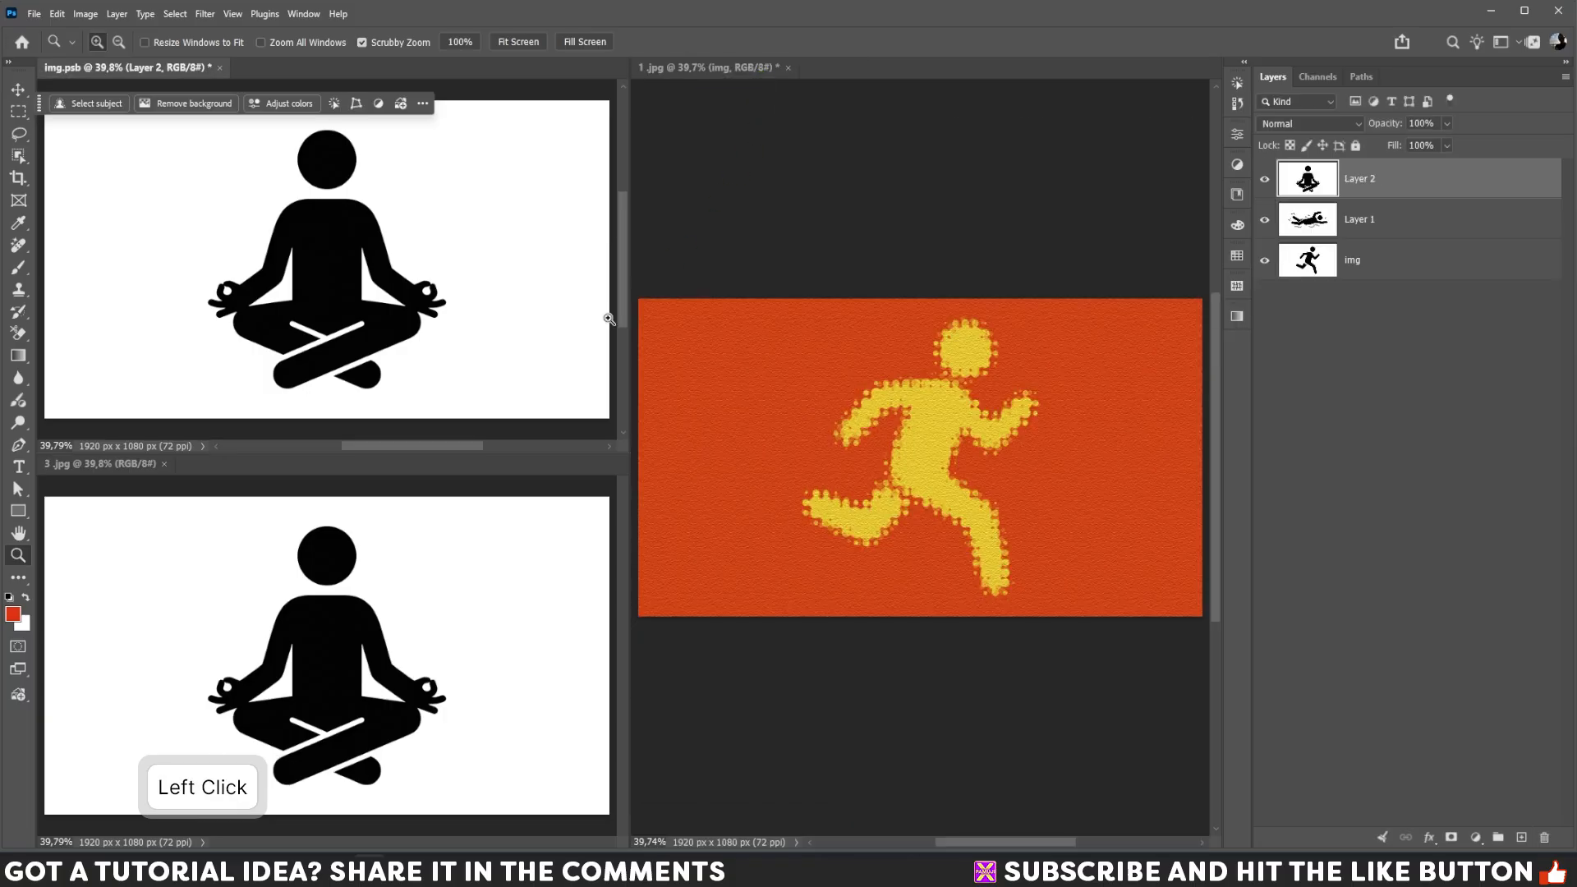
{"action": "left_click", "coordinate": [92, 467]}
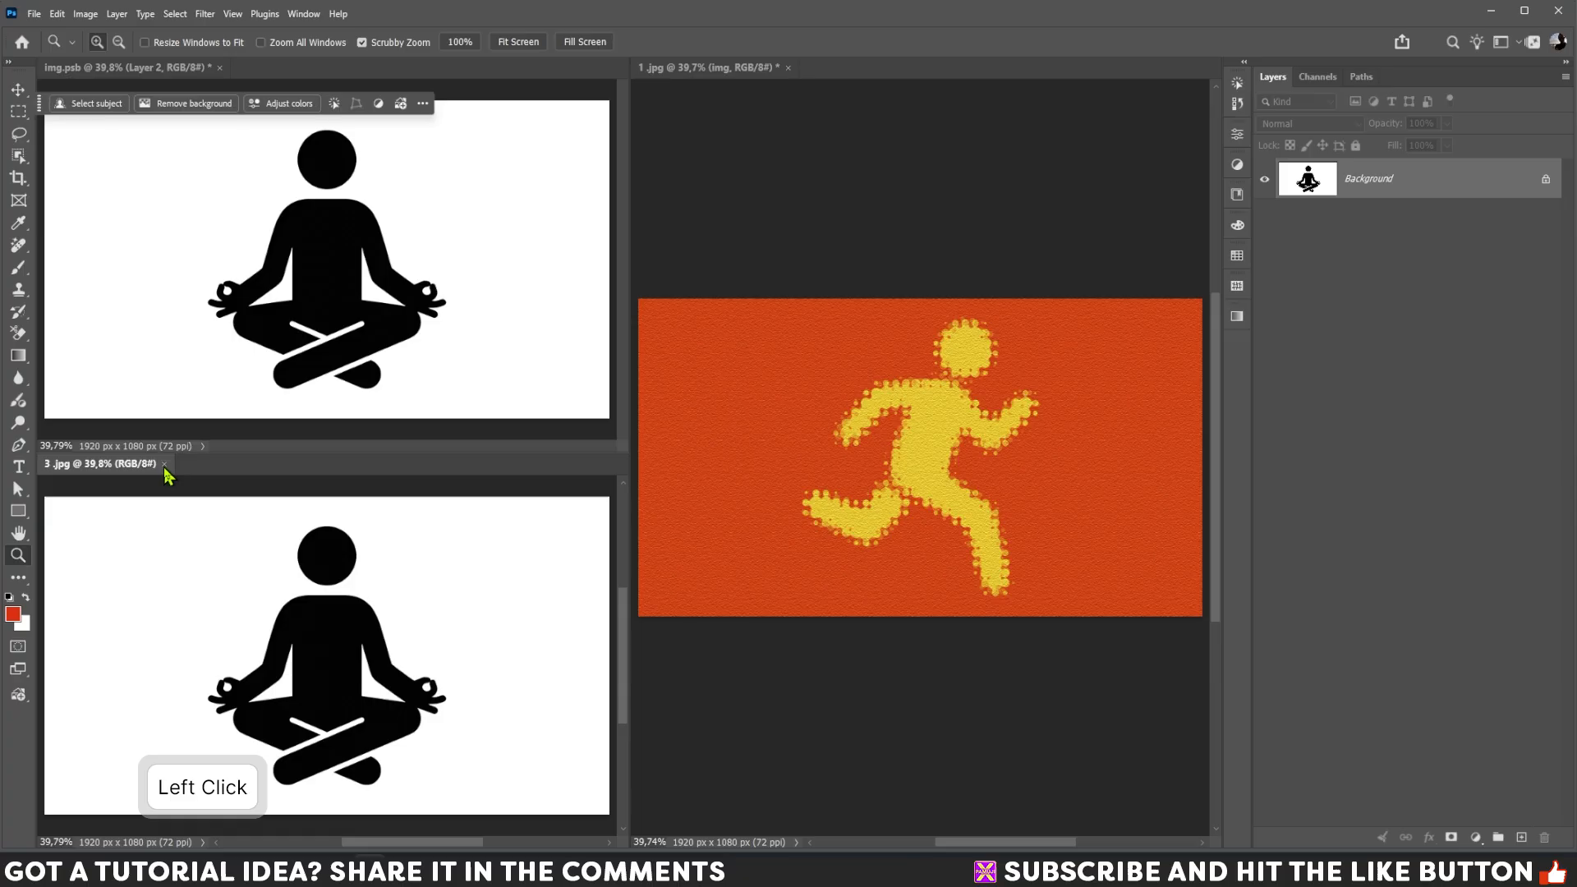
{"action": "left_click", "coordinate": [165, 465]}
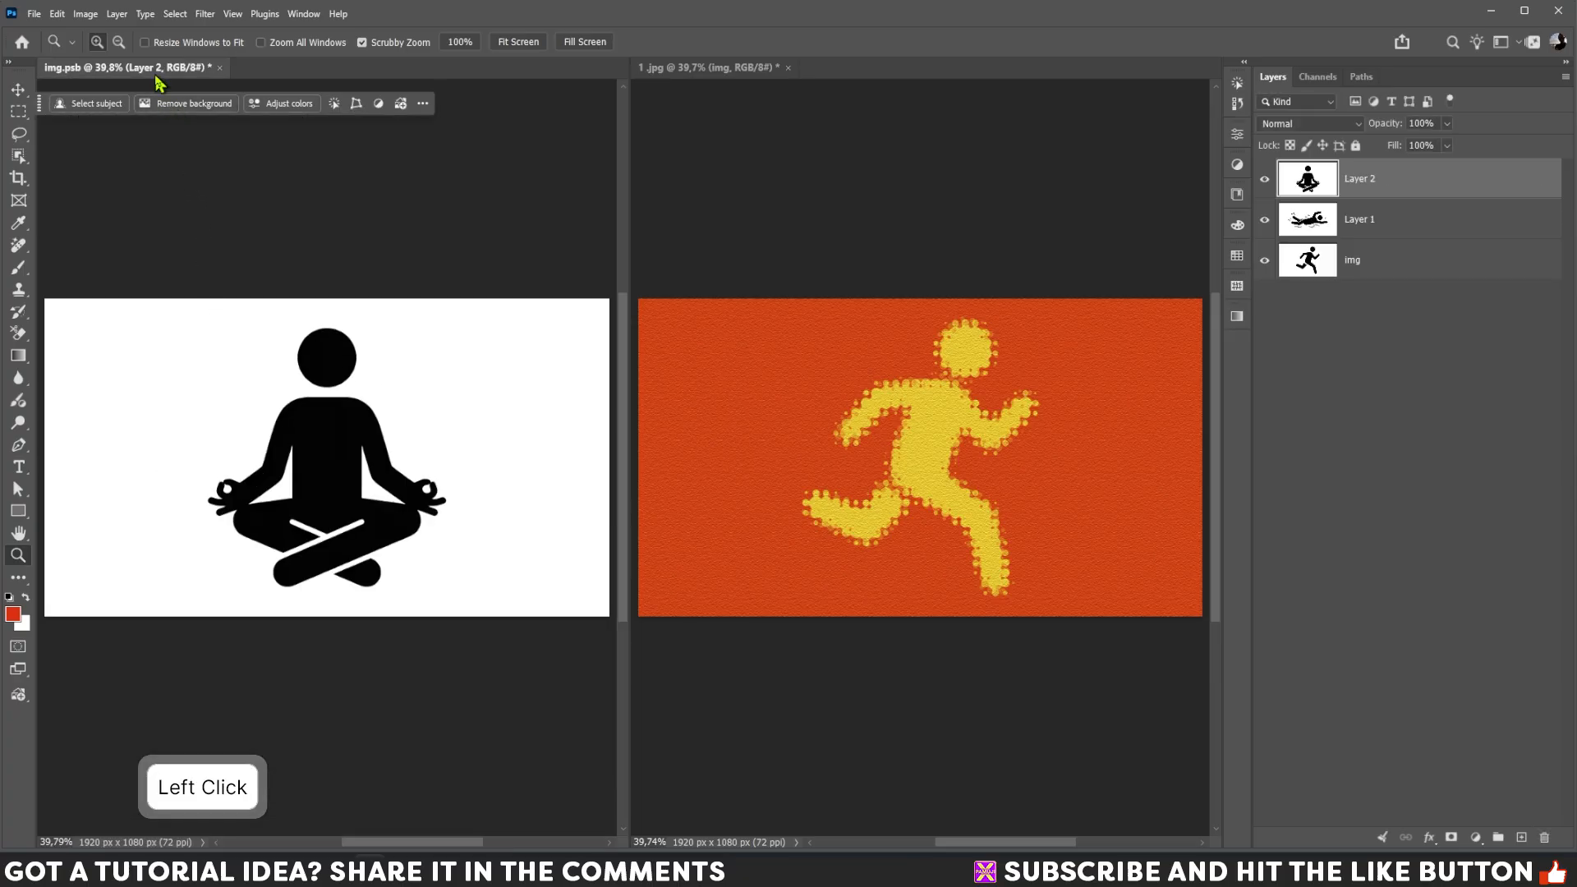
Hide Layer 2 in img.psb to expose the swimming figure on Layer 1, and save the smart object's contents to update 1.jpg.
{"action": "left_click", "coordinate": [1265, 179]}
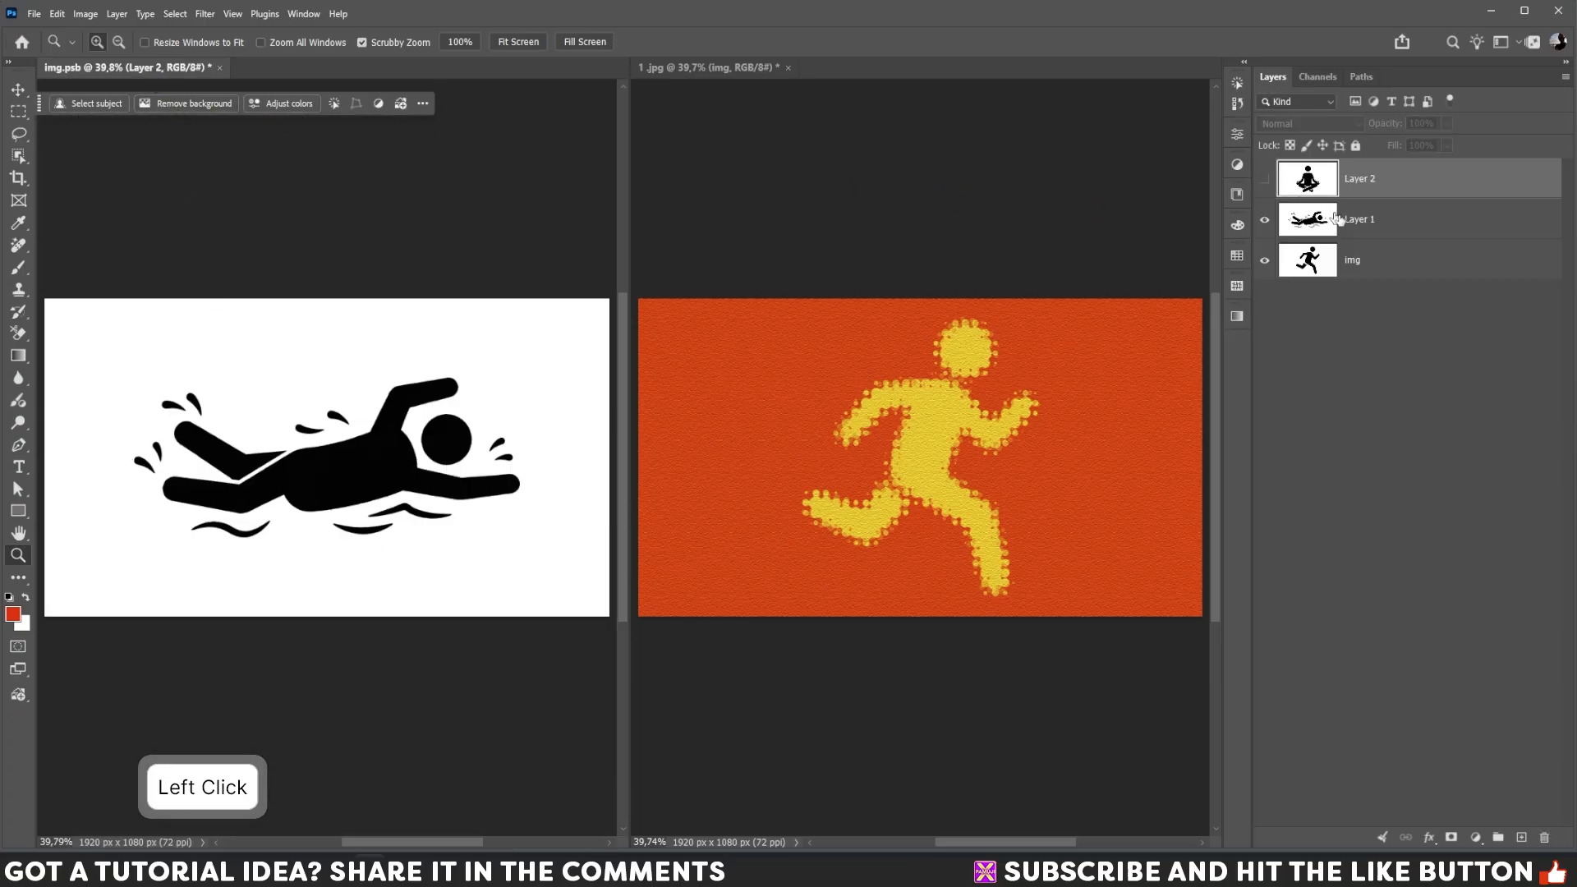
{"action": "left_click", "coordinate": [1384, 235]}
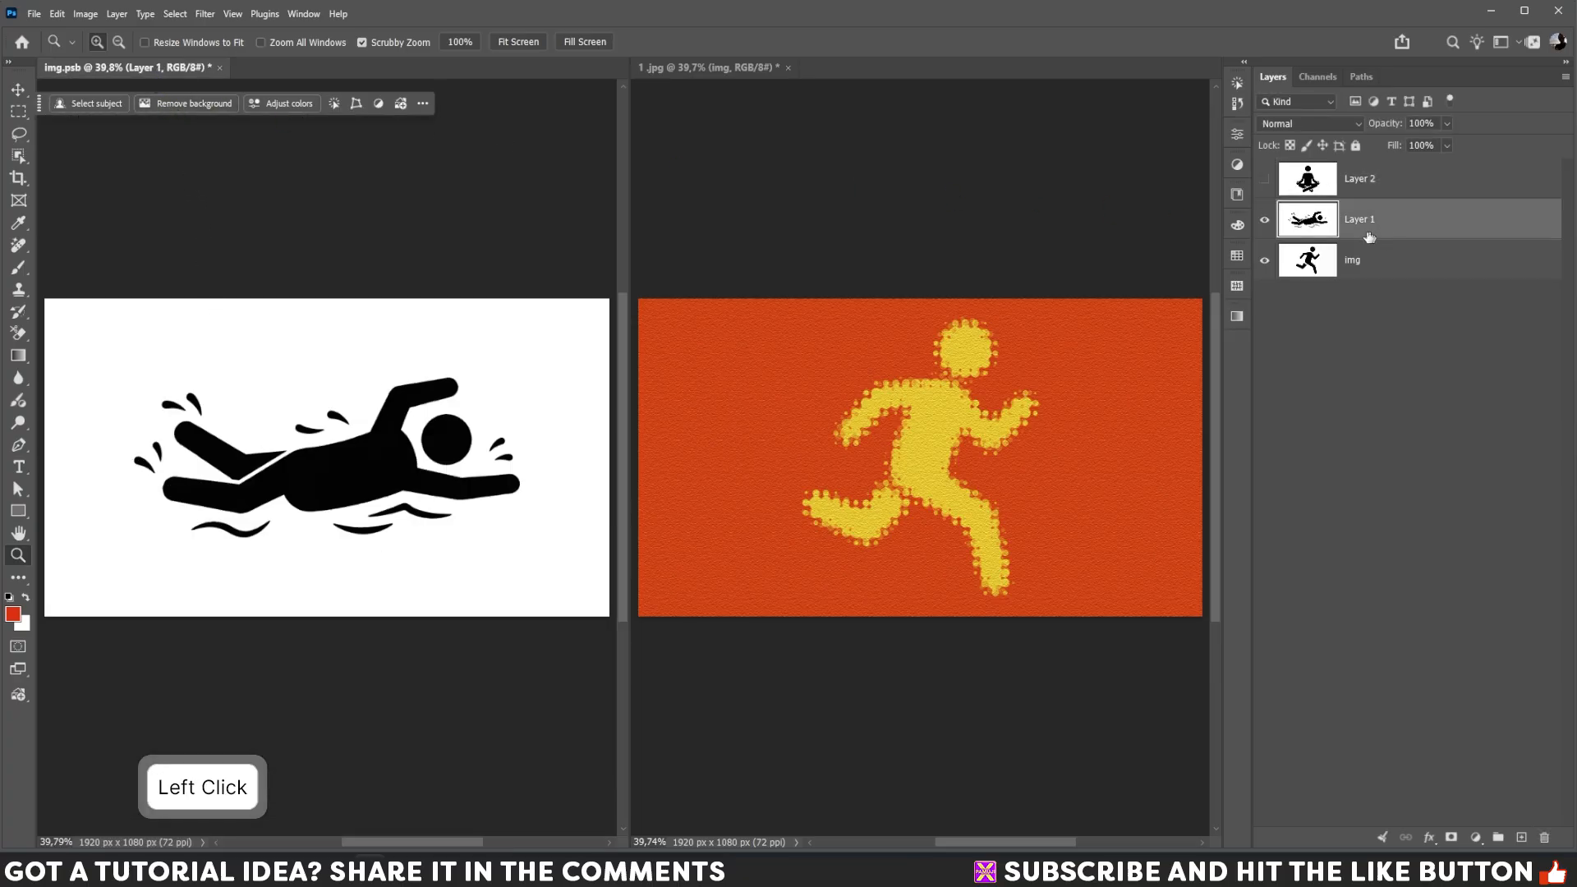
{"action": "left_click", "coordinate": [34, 14]}
{"action": "left_click", "coordinate": [49, 180]}
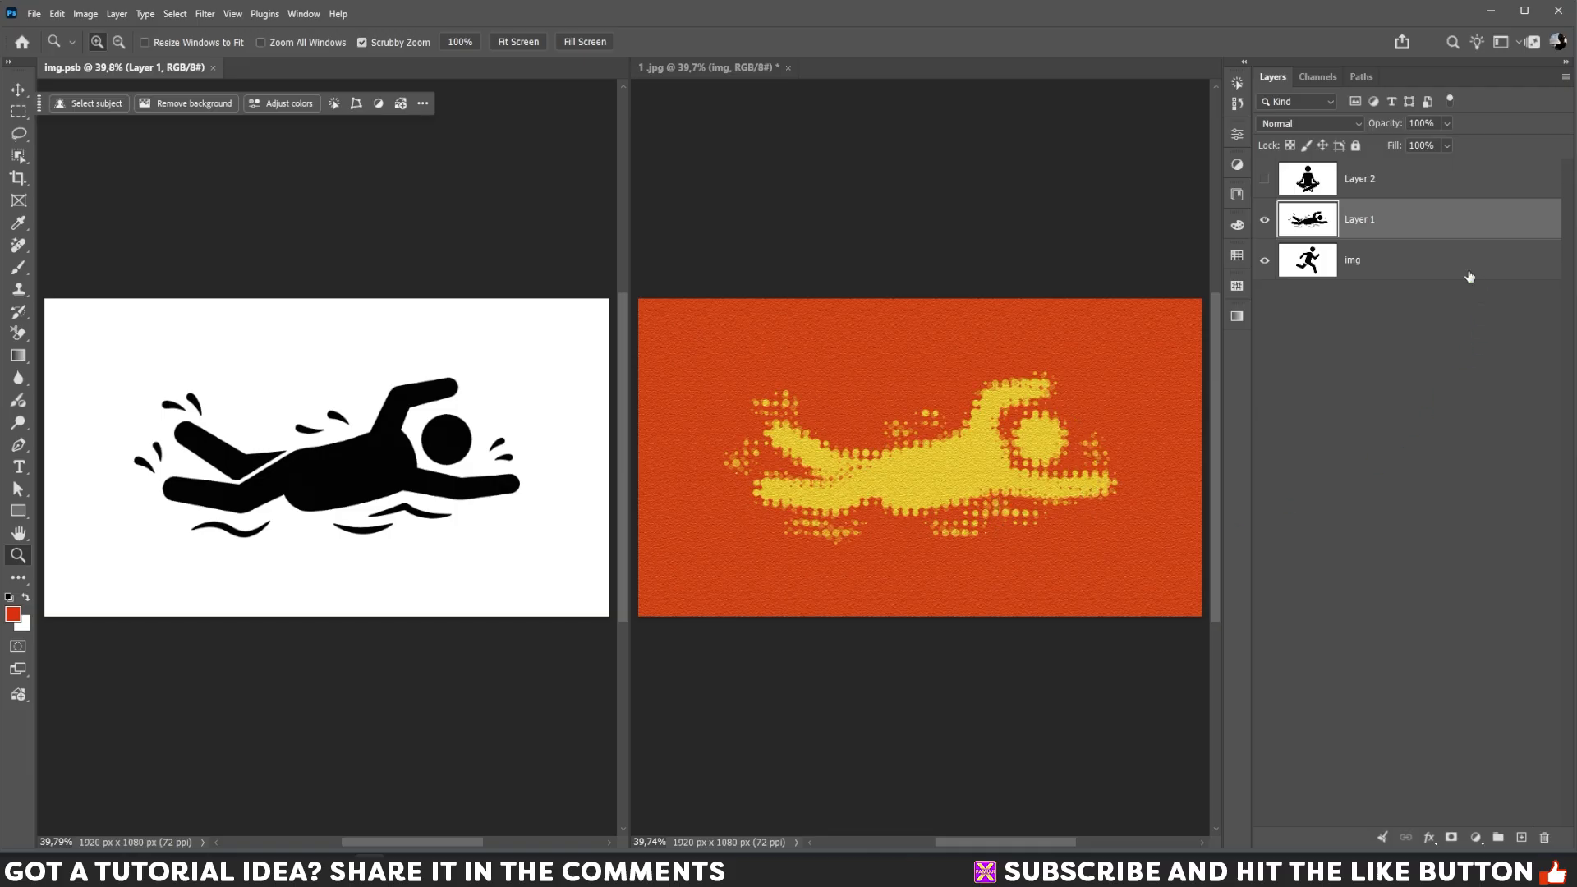
Show the meditating figure on Layer 2 of img.psb and save the contents to update 1.jpg.
{"action": "left_click", "coordinate": [1364, 188]}
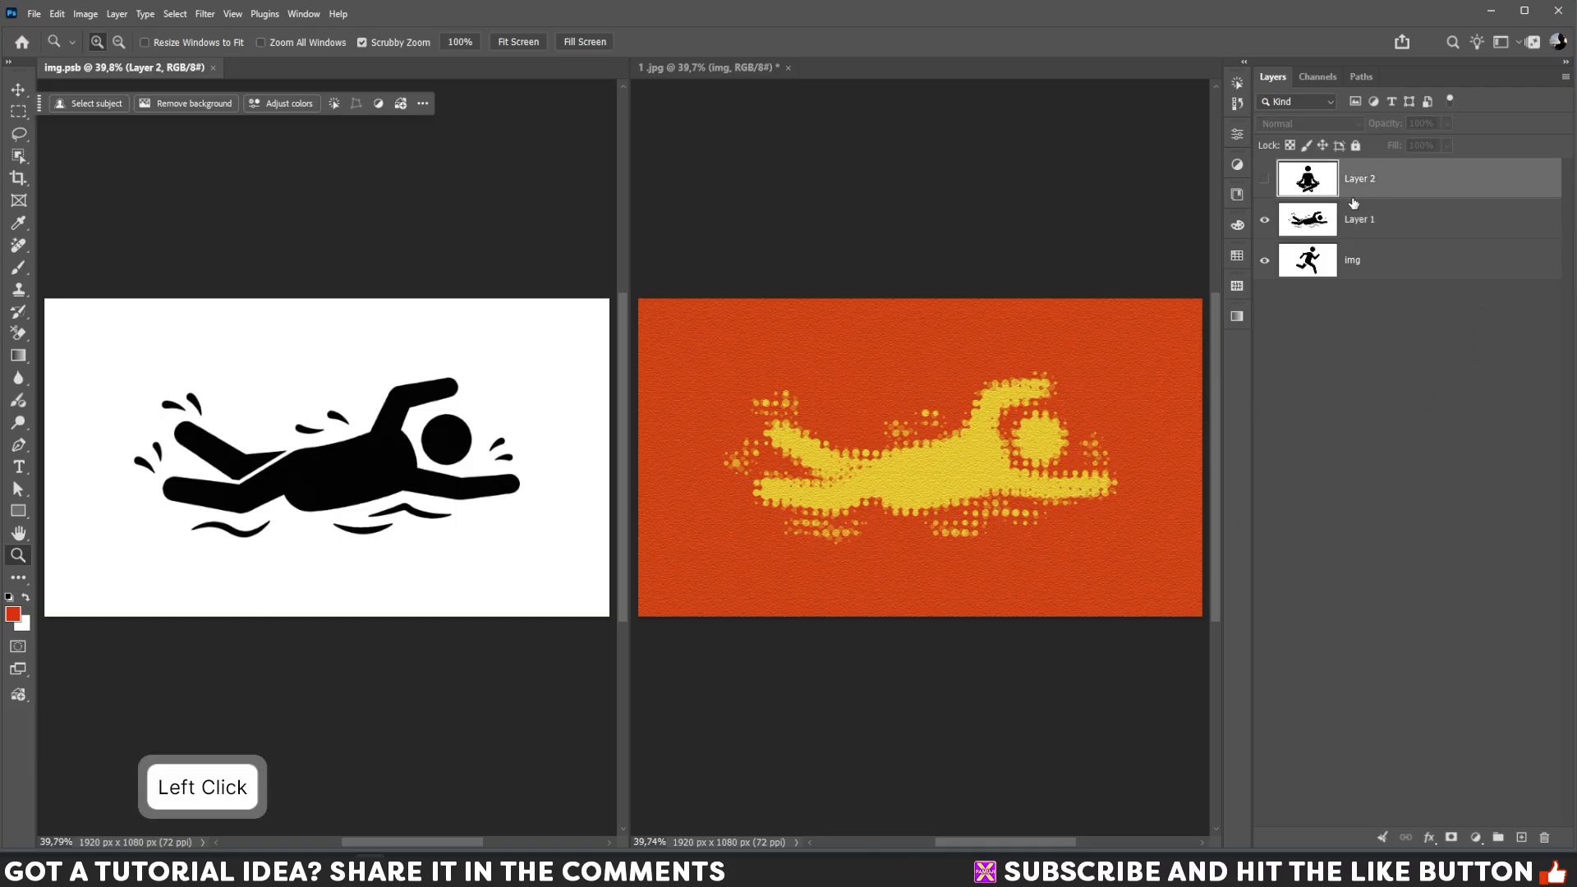
{"action": "left_click", "coordinate": [1265, 182]}
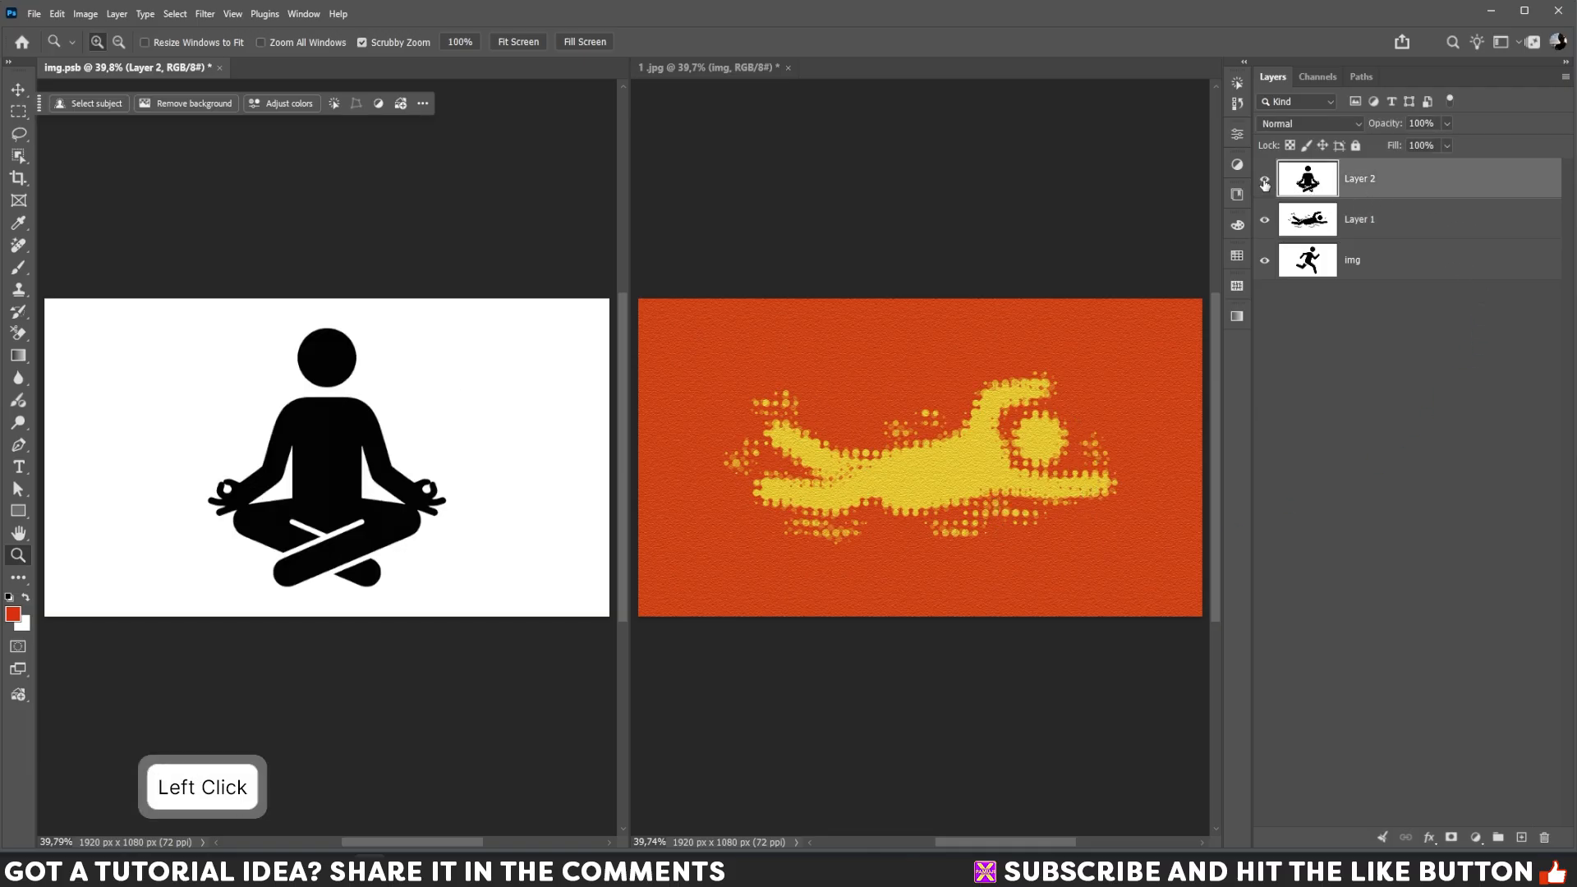
{"action": "left_click", "coordinate": [33, 14]}
{"action": "left_click", "coordinate": [51, 183]}
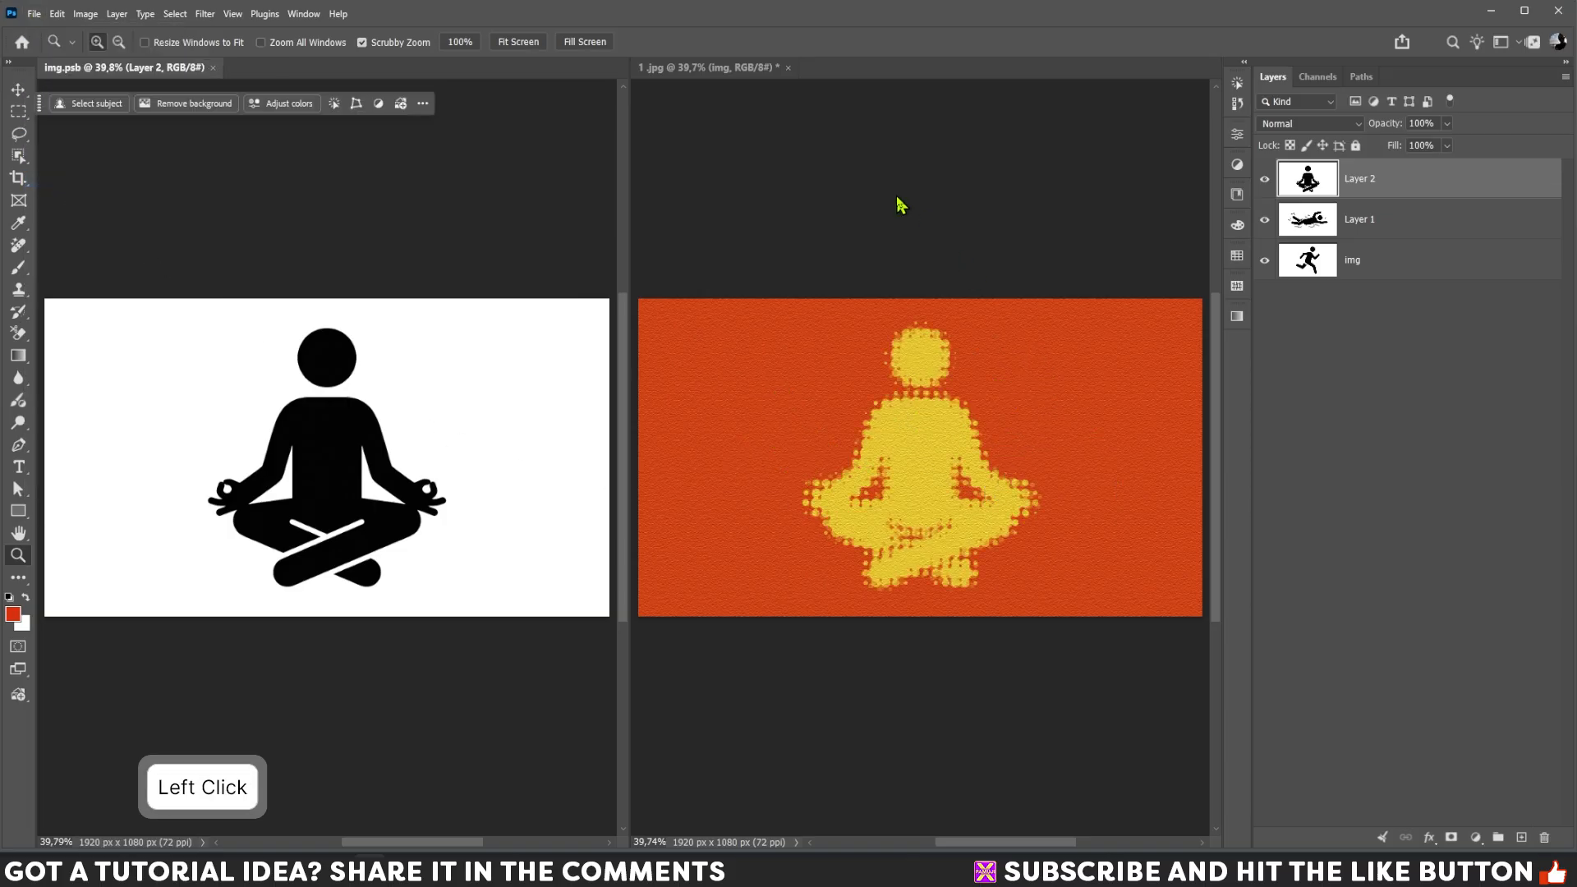
Switch to 1.jpg and open the gradient of its Gradient Map smart filter for editing.
{"action": "left_click", "coordinate": [718, 66]}
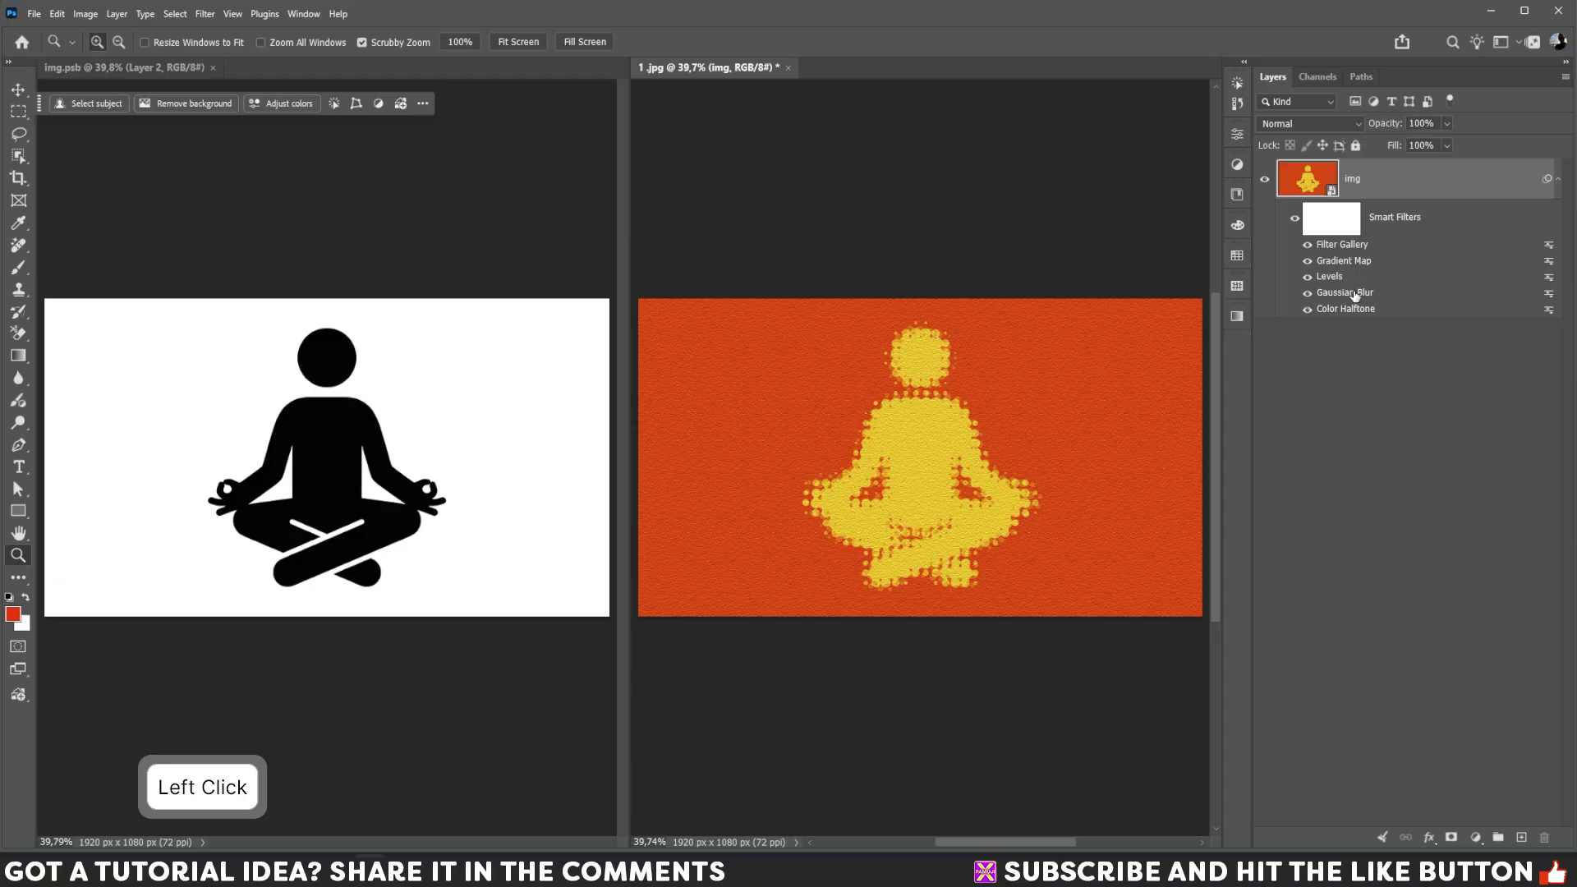
{"action": "double_click", "coordinate": [1351, 262]}
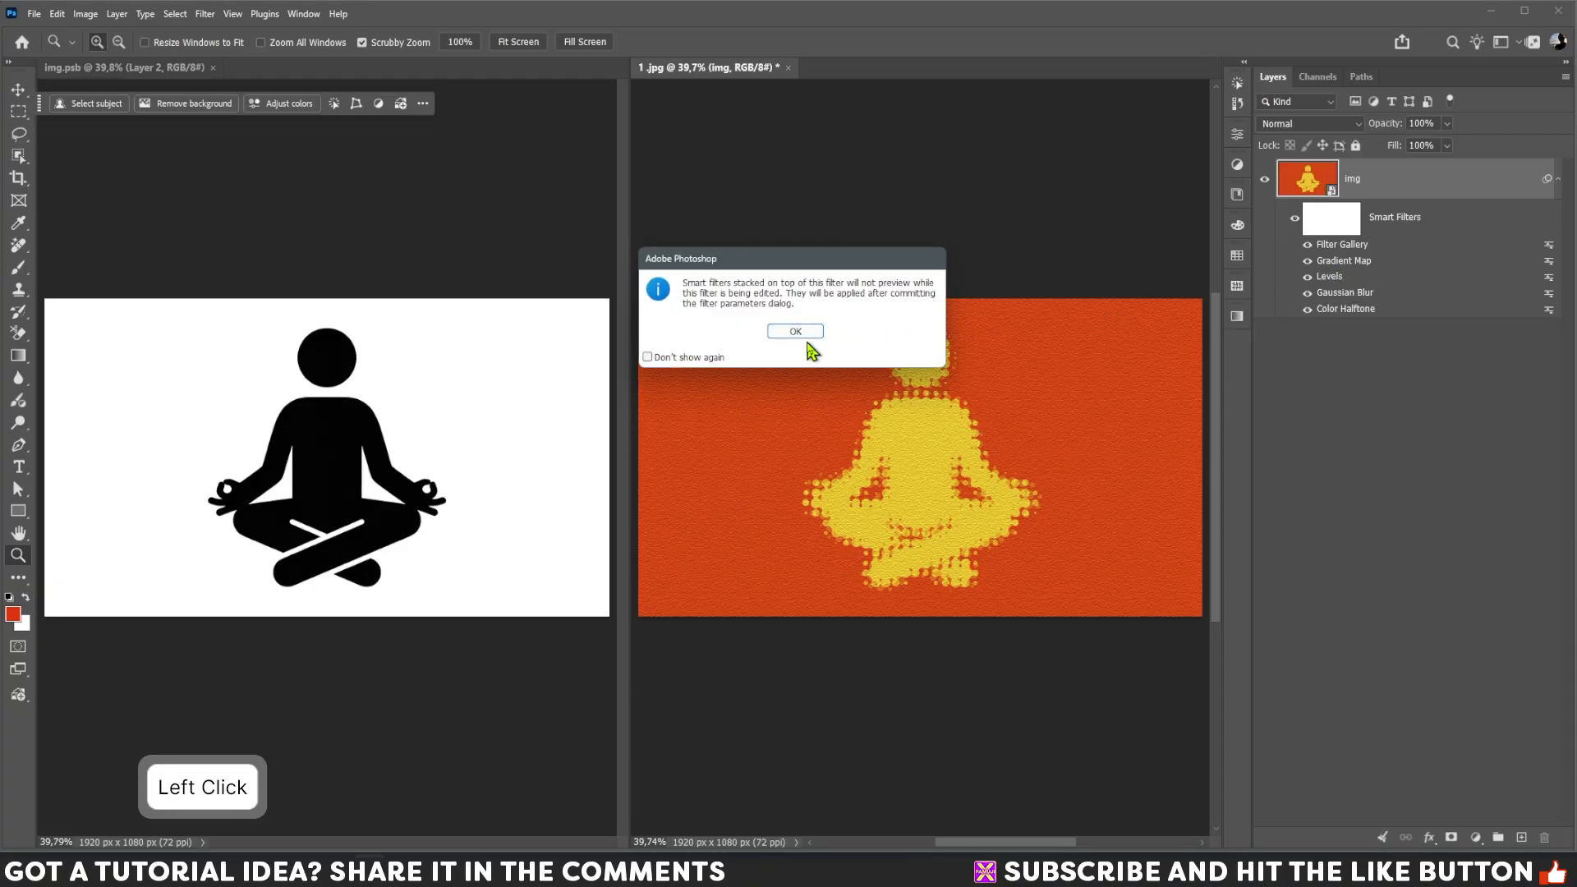
{"action": "left_click", "coordinate": [794, 332]}
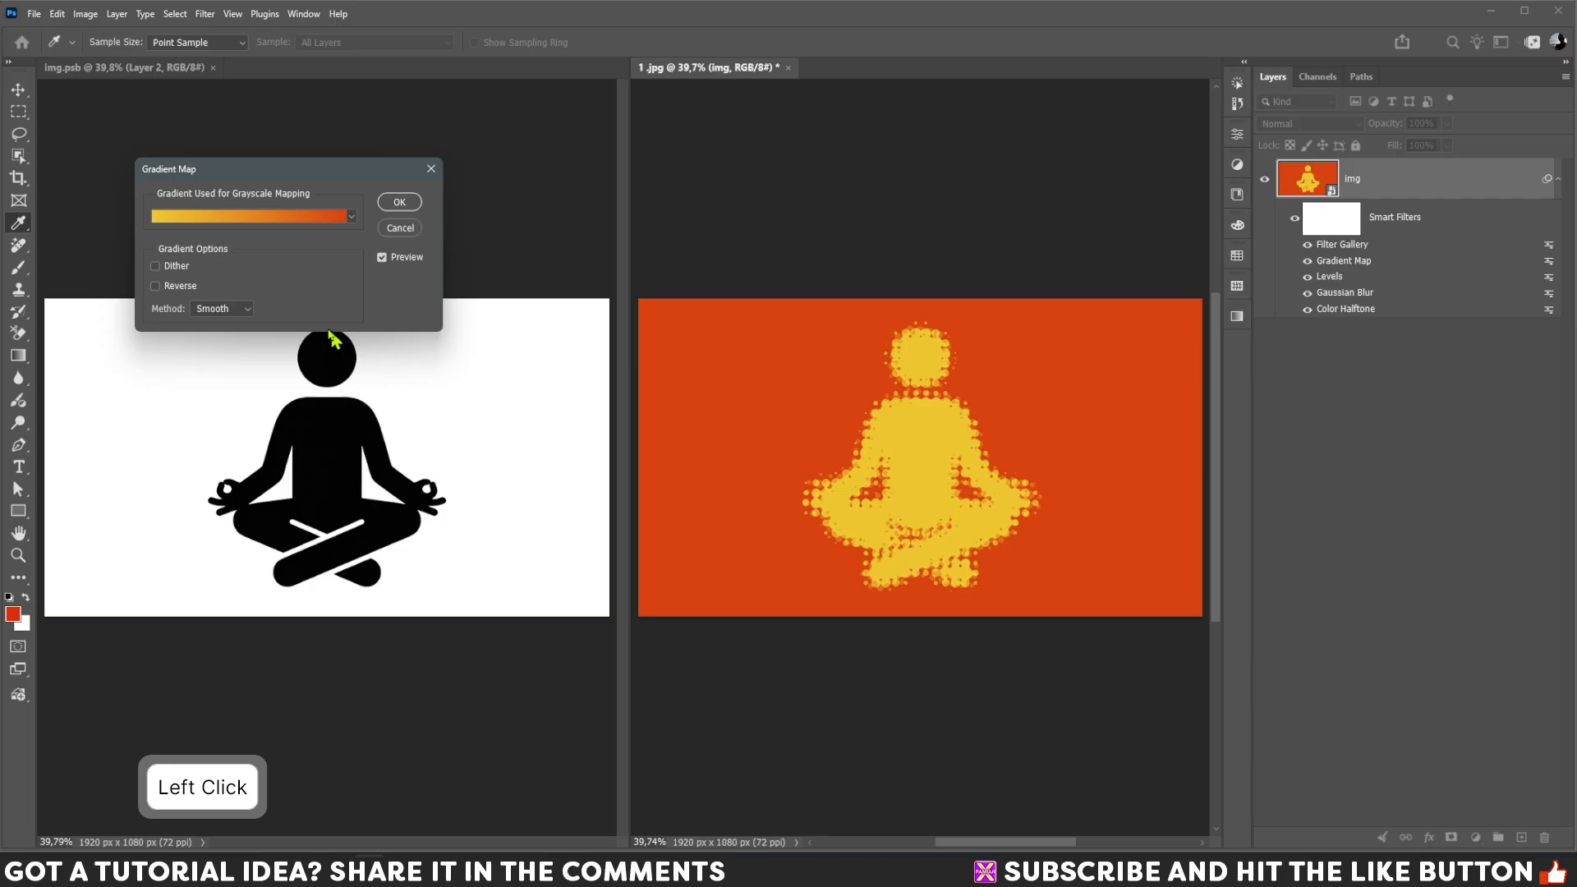
{"action": "left_click", "coordinate": [235, 219]}
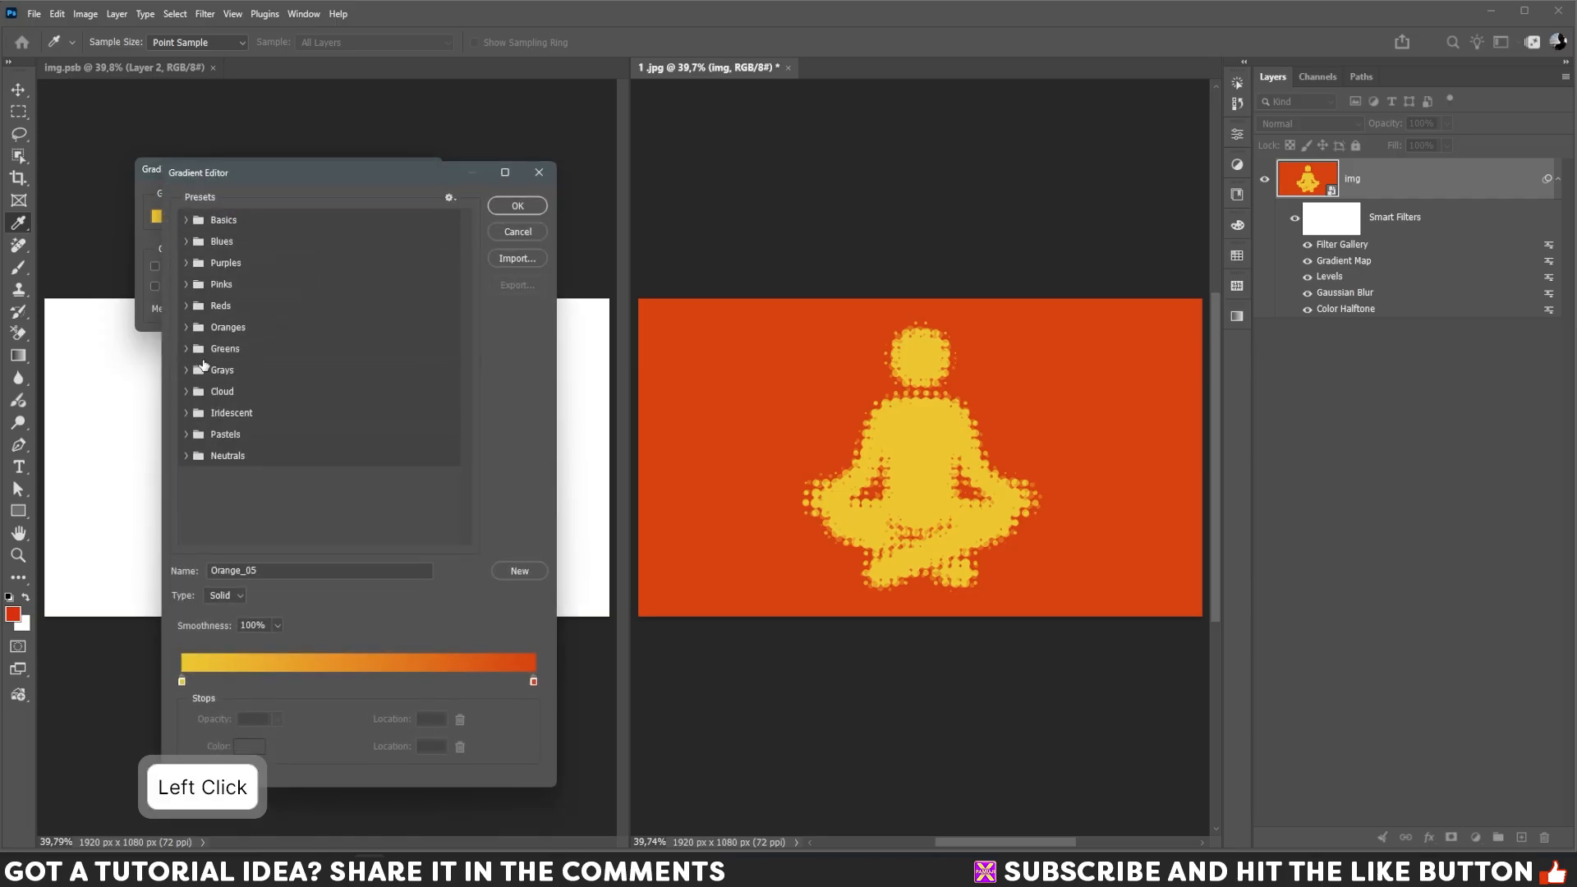
Try the Pink_17, Pink_15 and Pink_11 presets from the Pinks group on the gradient map.
{"action": "left_click", "coordinate": [185, 284]}
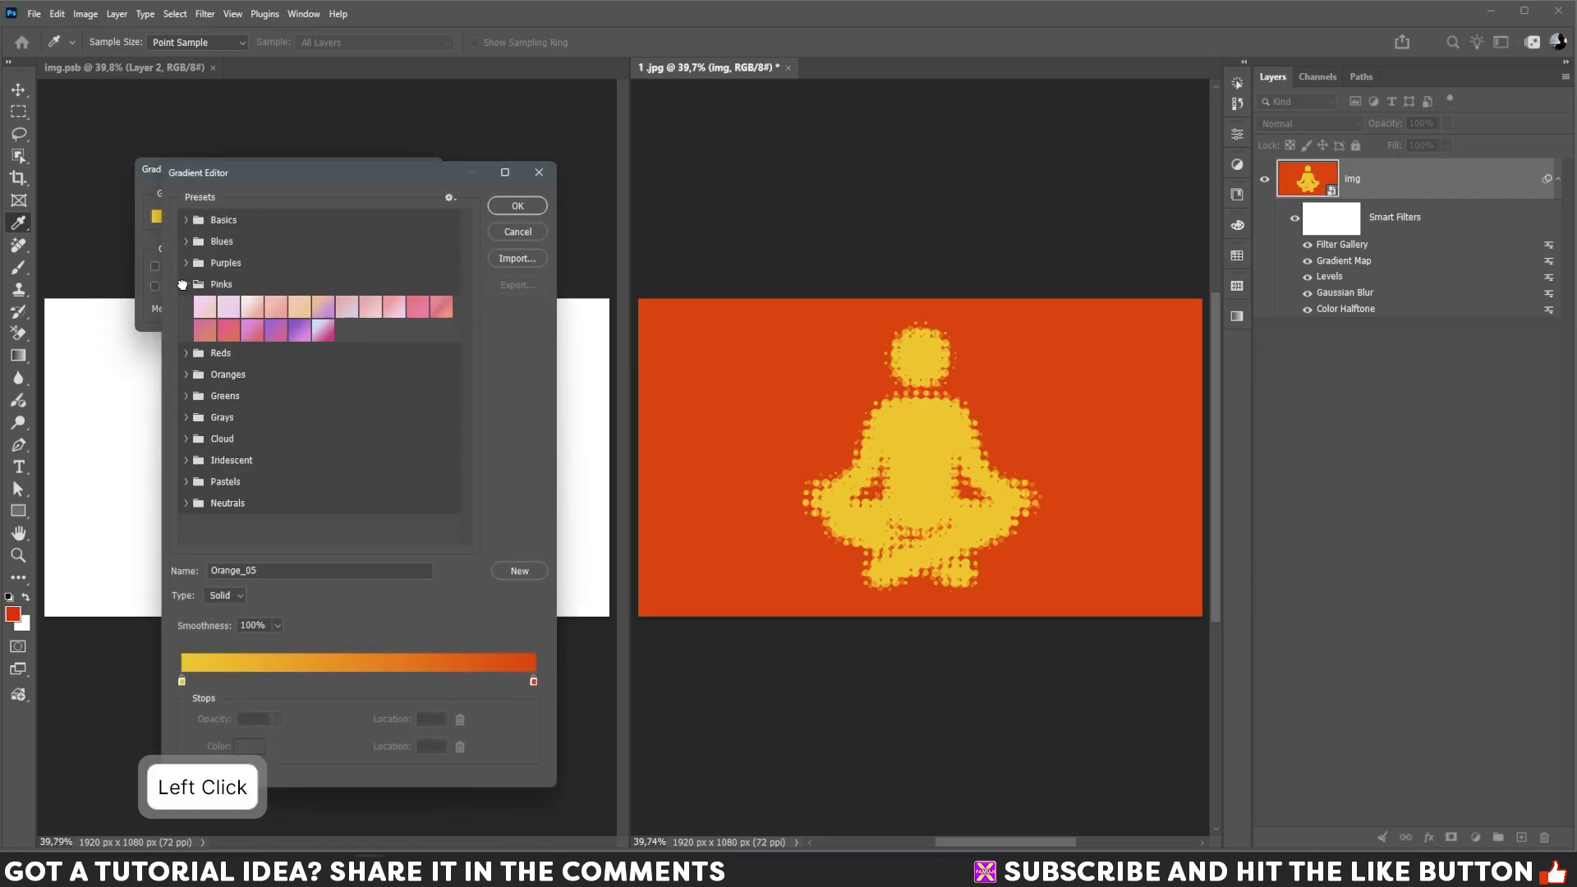
{"action": "left_click", "coordinate": [321, 330]}
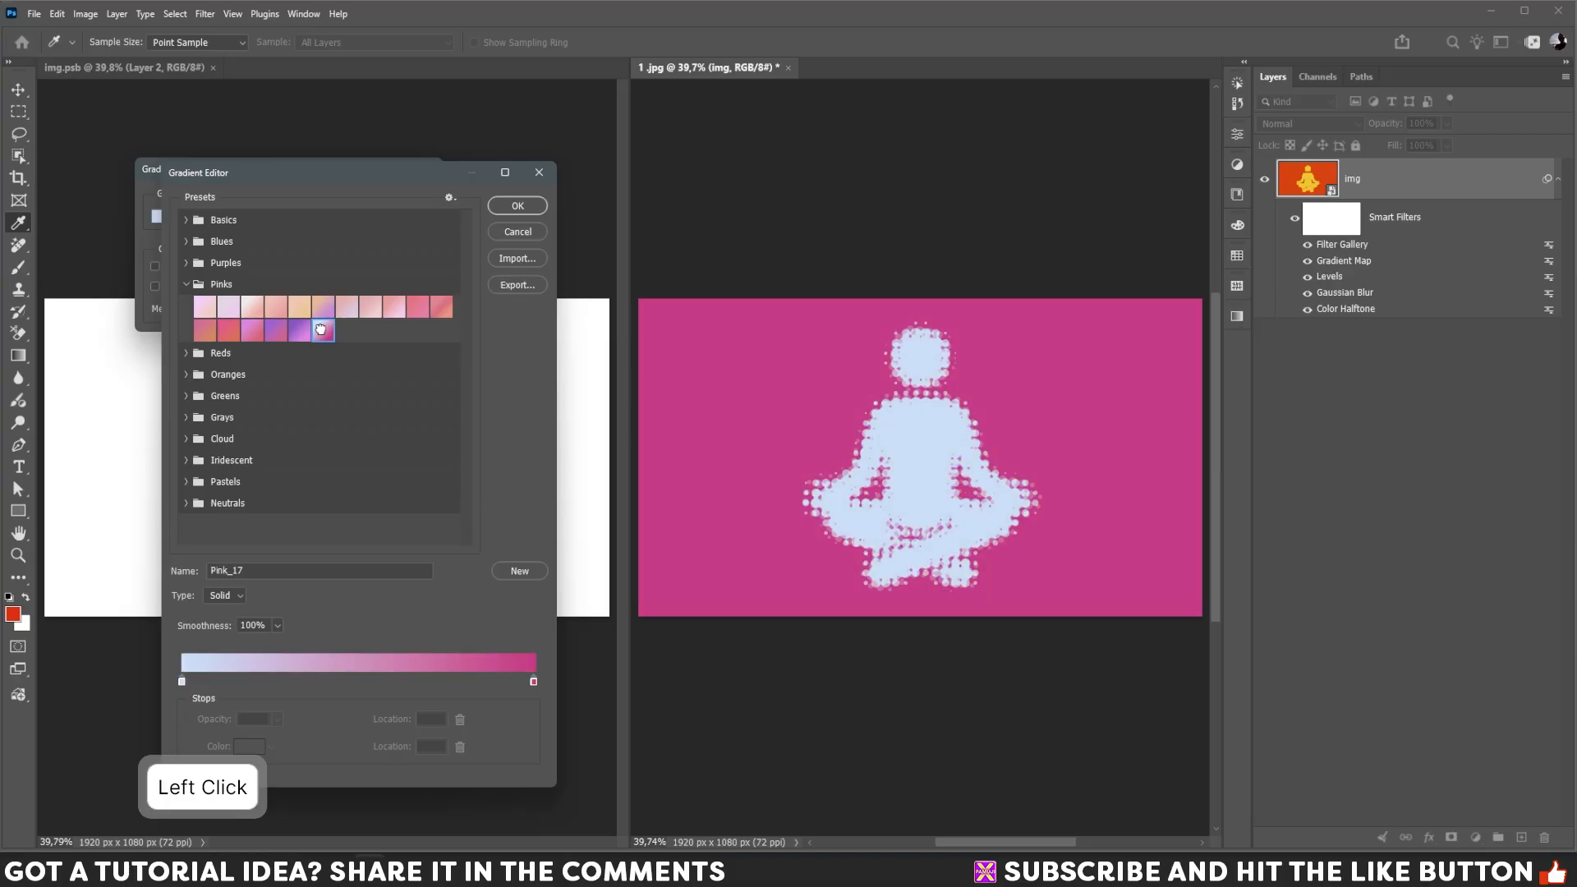
{"action": "left_click", "coordinate": [278, 331]}
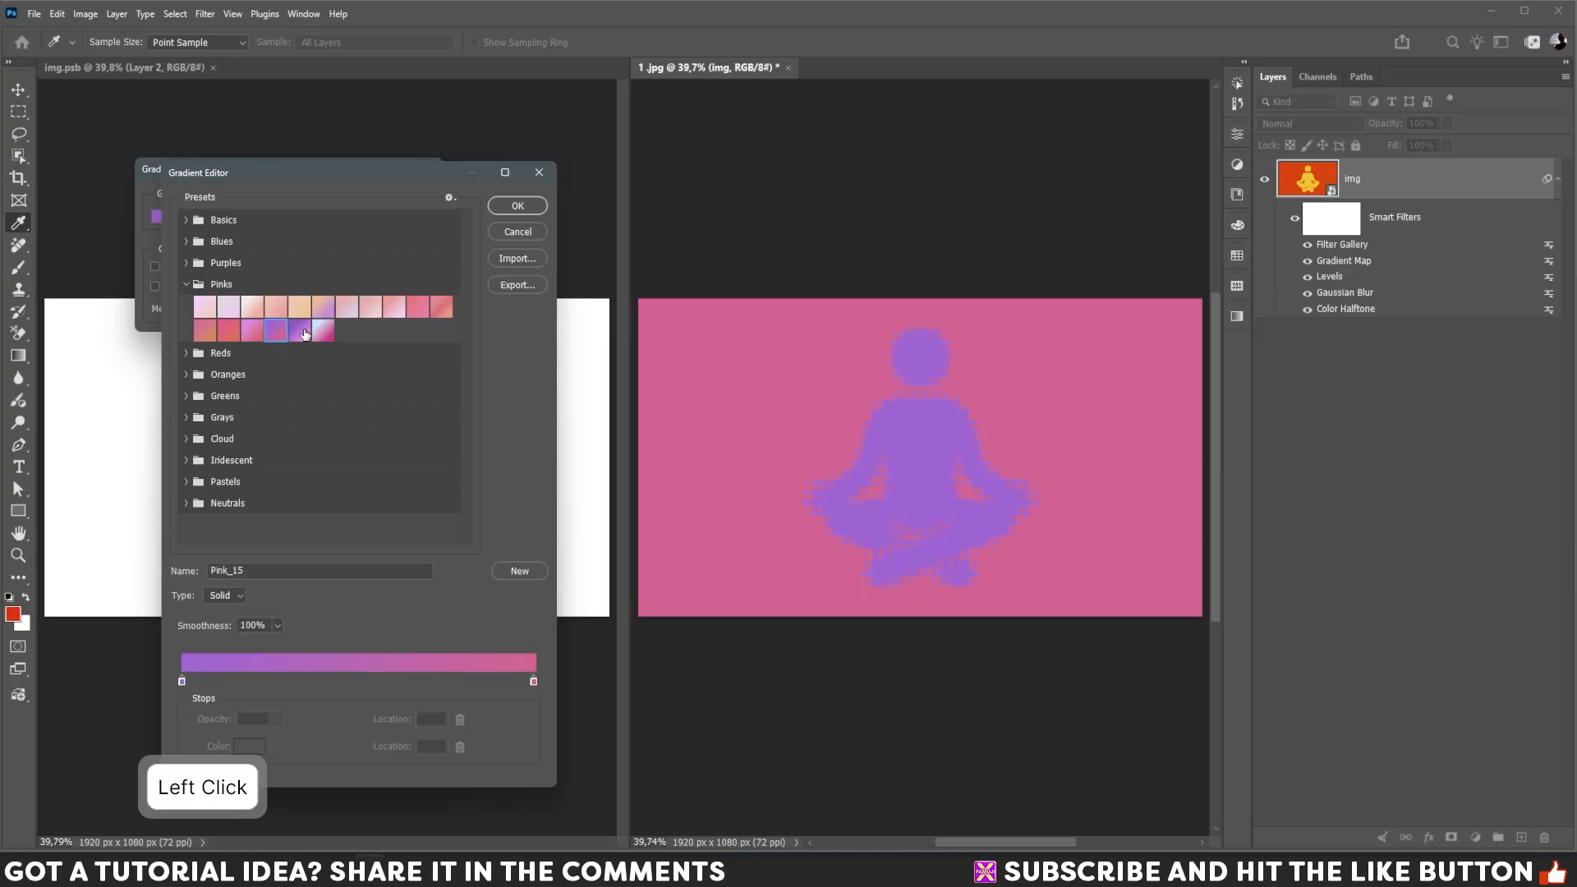
{"action": "left_click", "coordinate": [433, 309]}
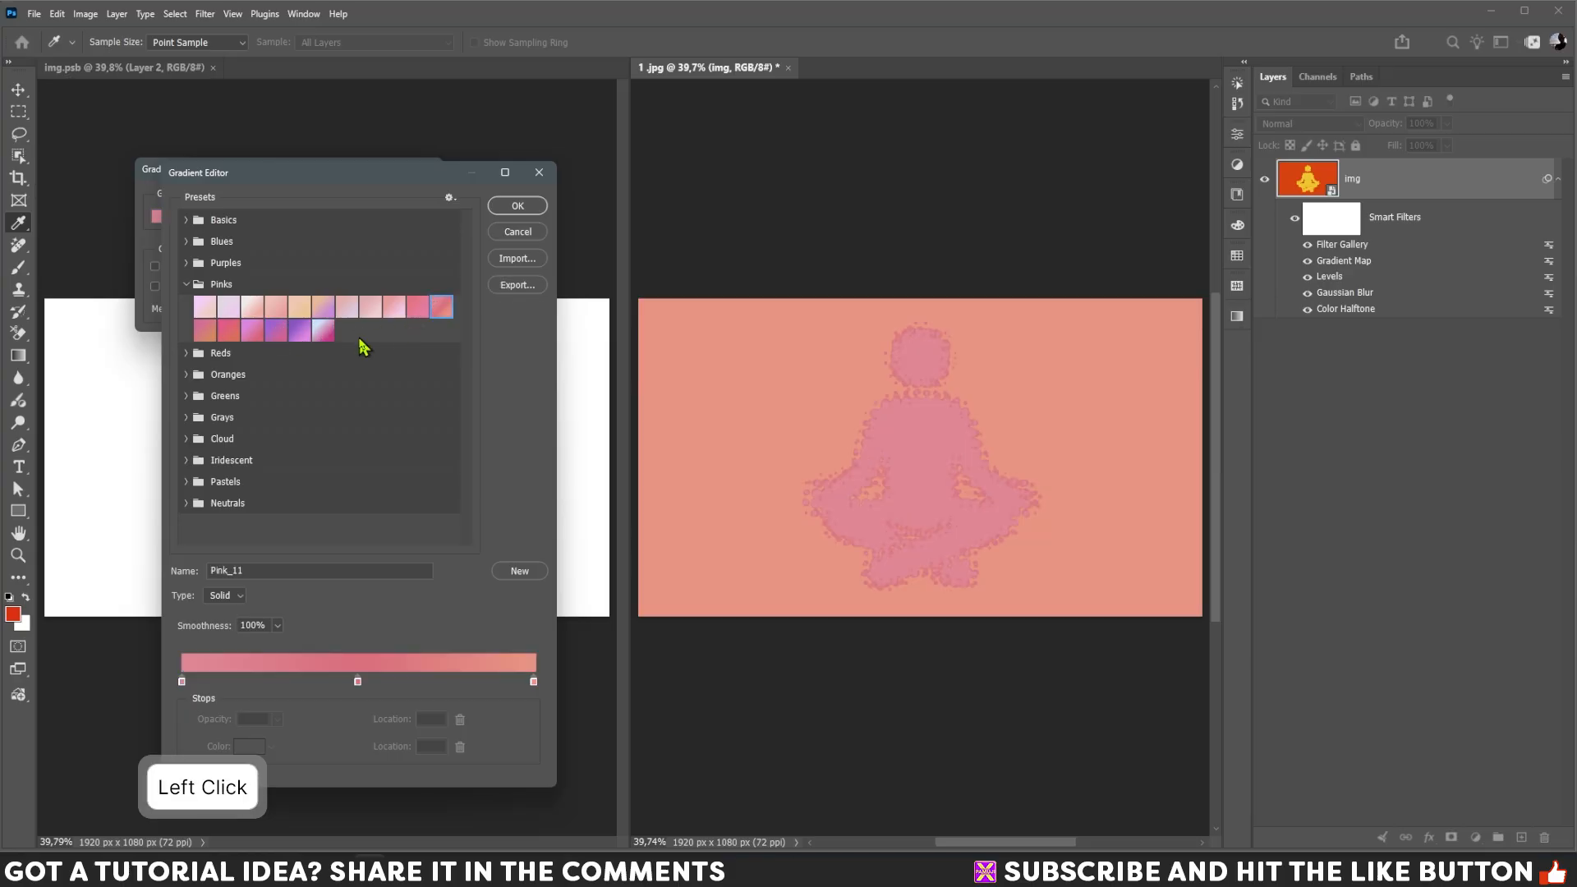
Try the Orange_12 preset from the Oranges group, and then apply Green_31 from the Greens group to the gradient map.
{"action": "left_click", "coordinate": [186, 376]}
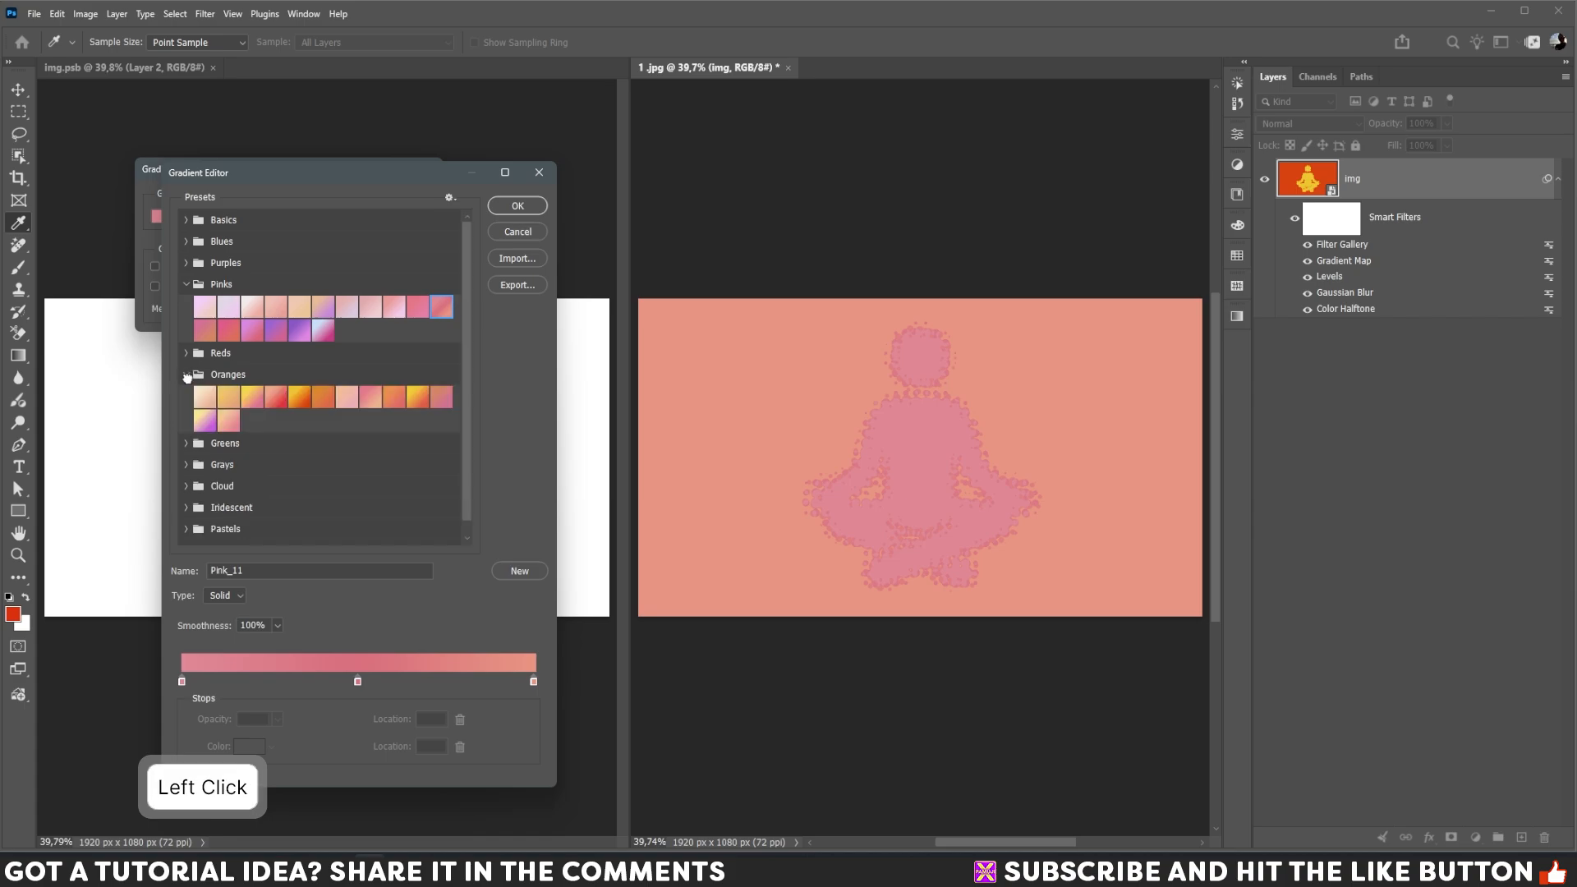
{"action": "left_click", "coordinate": [201, 423]}
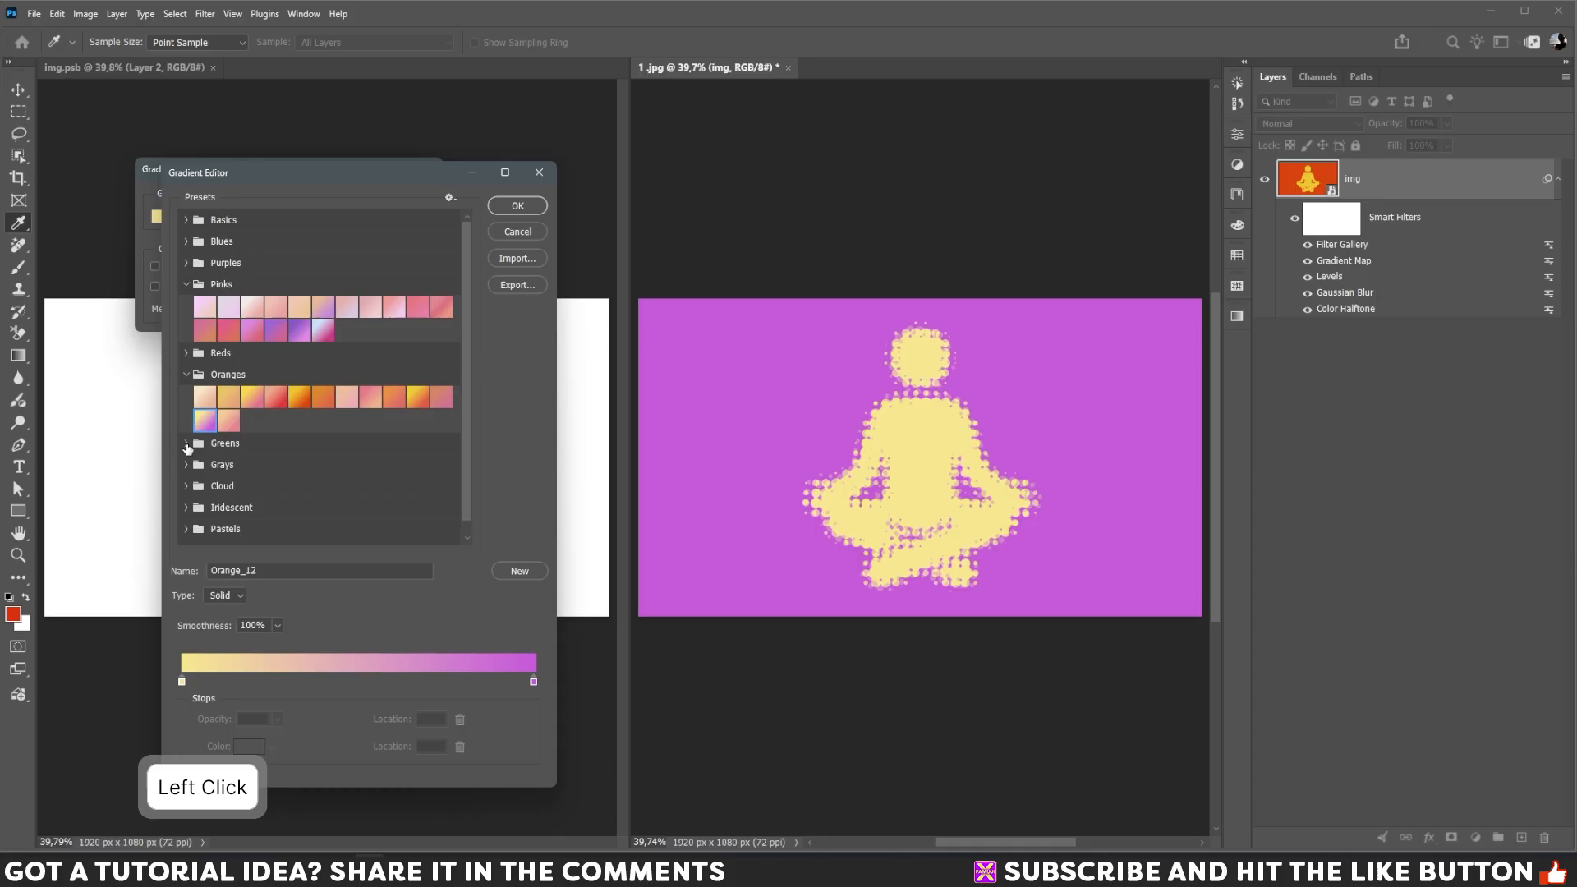
{"action": "left_click", "coordinate": [186, 444]}
{"action": "scroll", "coordinate": [394, 471], "scroll_direction": "down", "scroll_amount": 2}
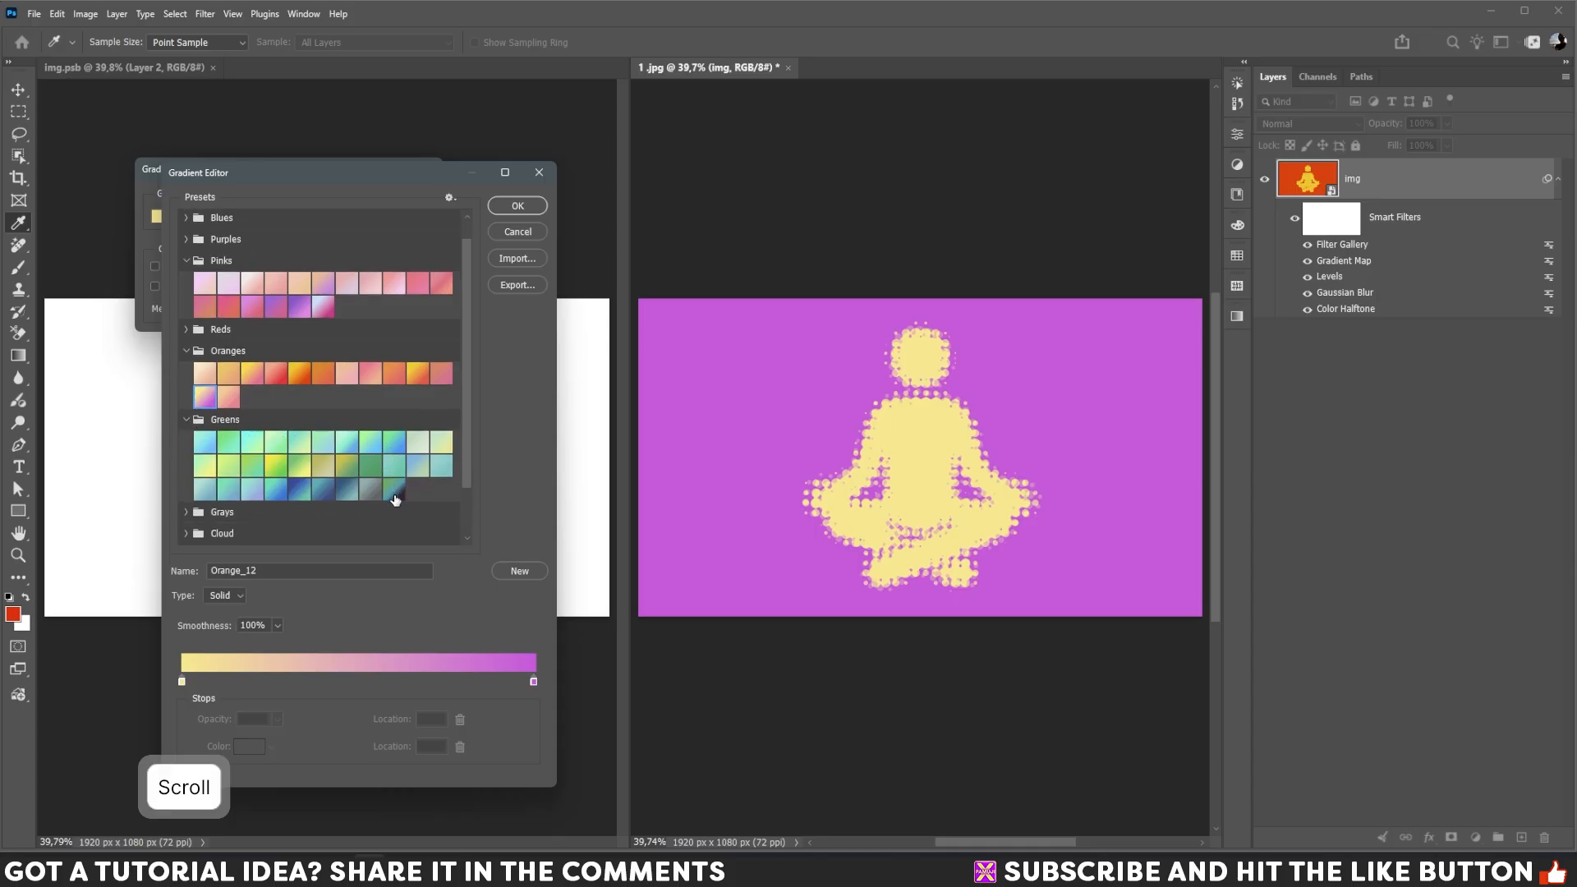
{"action": "left_click", "coordinate": [393, 492]}
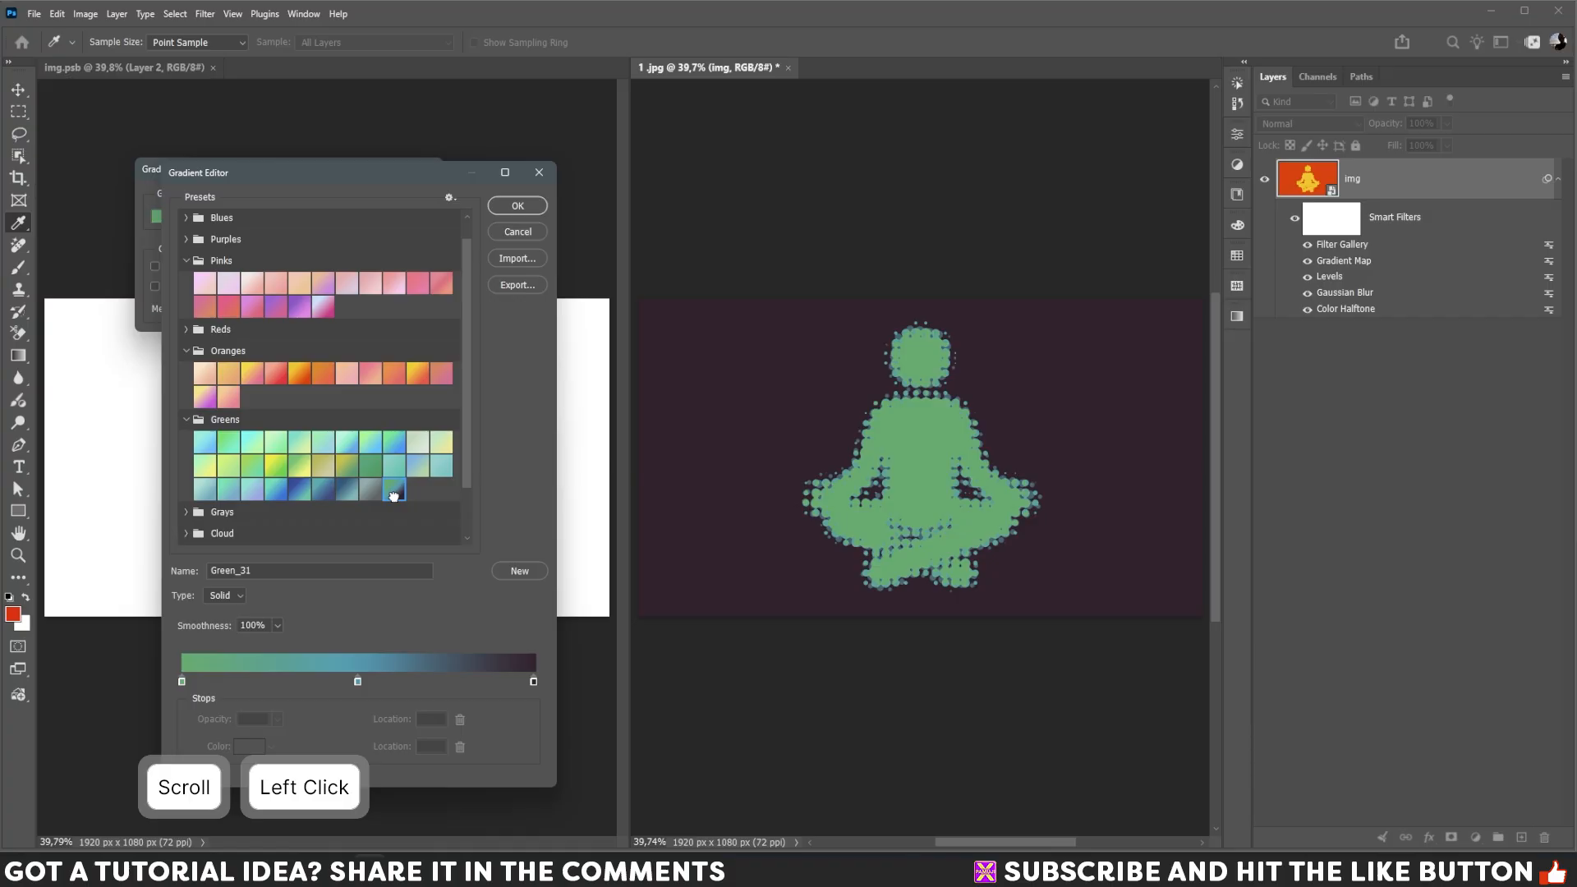